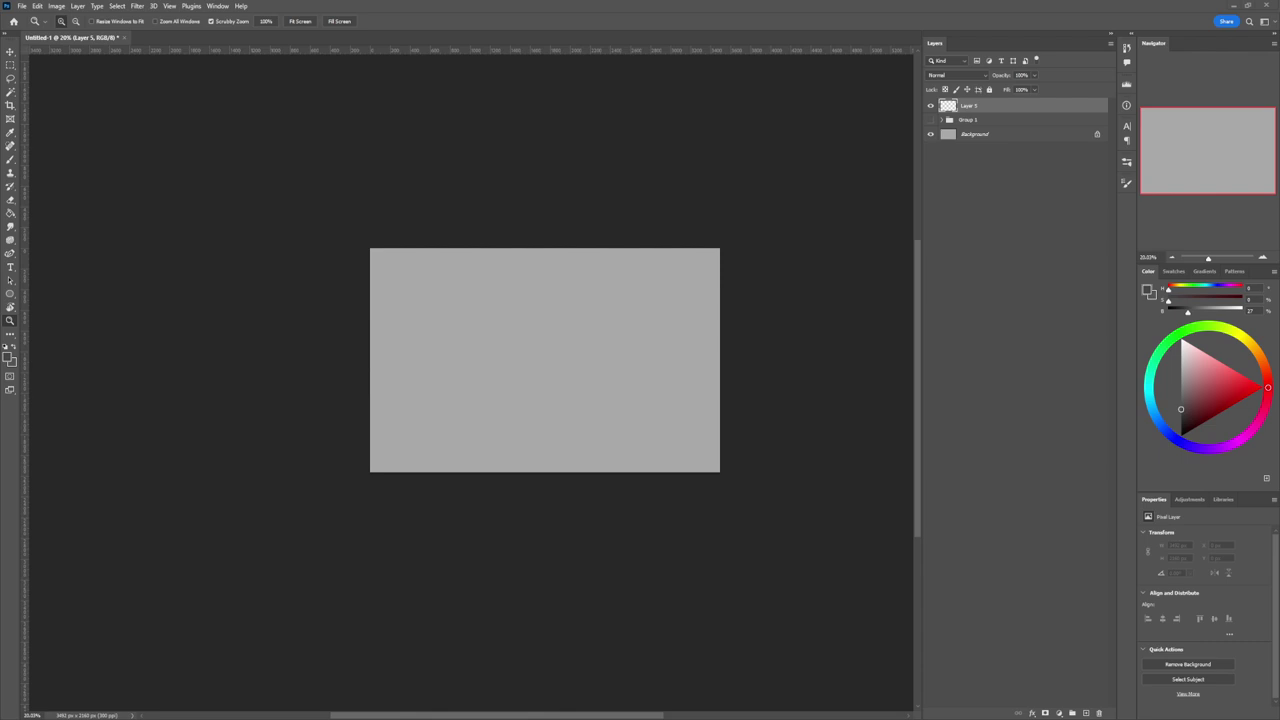
Step: Sketch a tilted oval fuselage with a rounded front section on the empty layer, just right of the canvas centre
alt+click(612, 390)
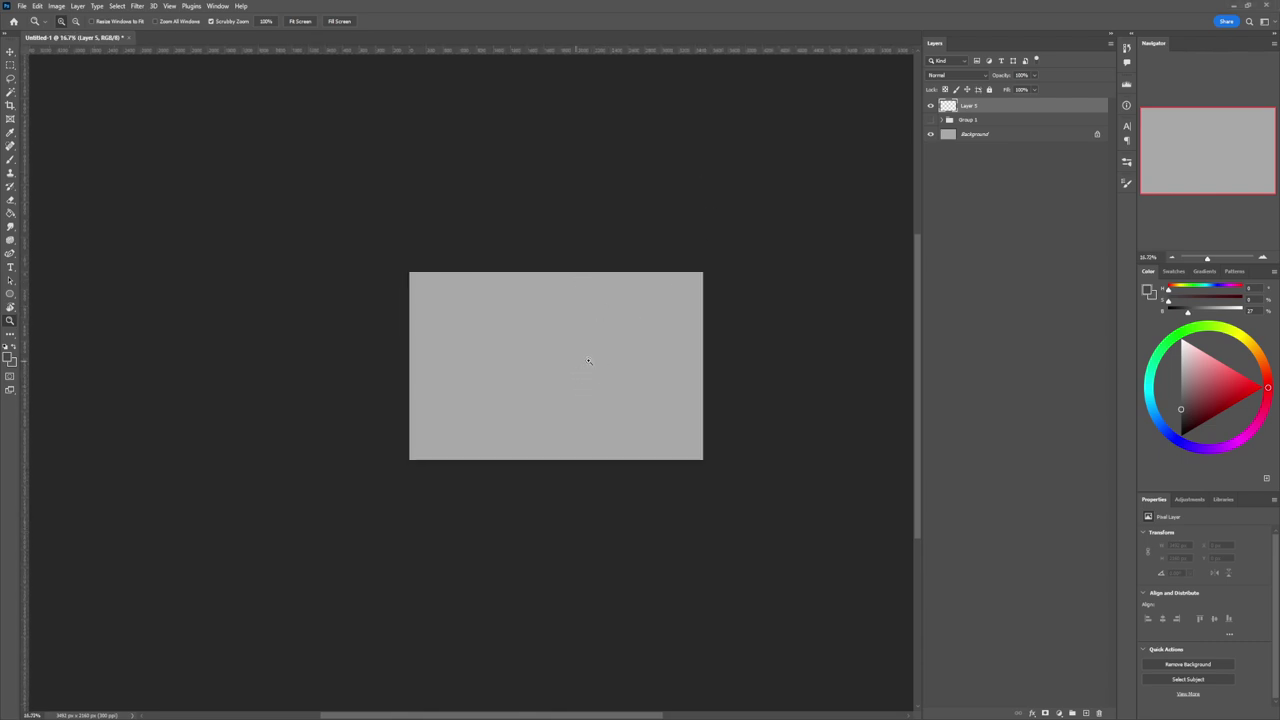
click(576, 361)
drag(594, 399, 654, 366)
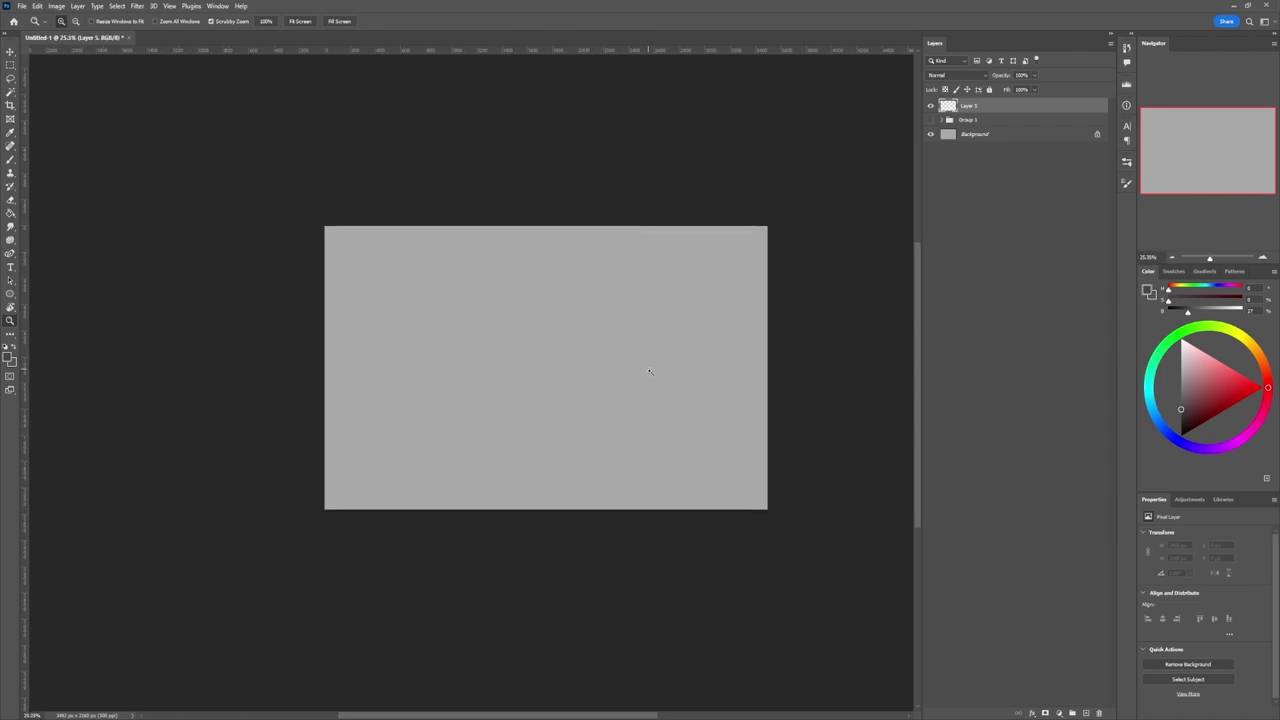
key(b)
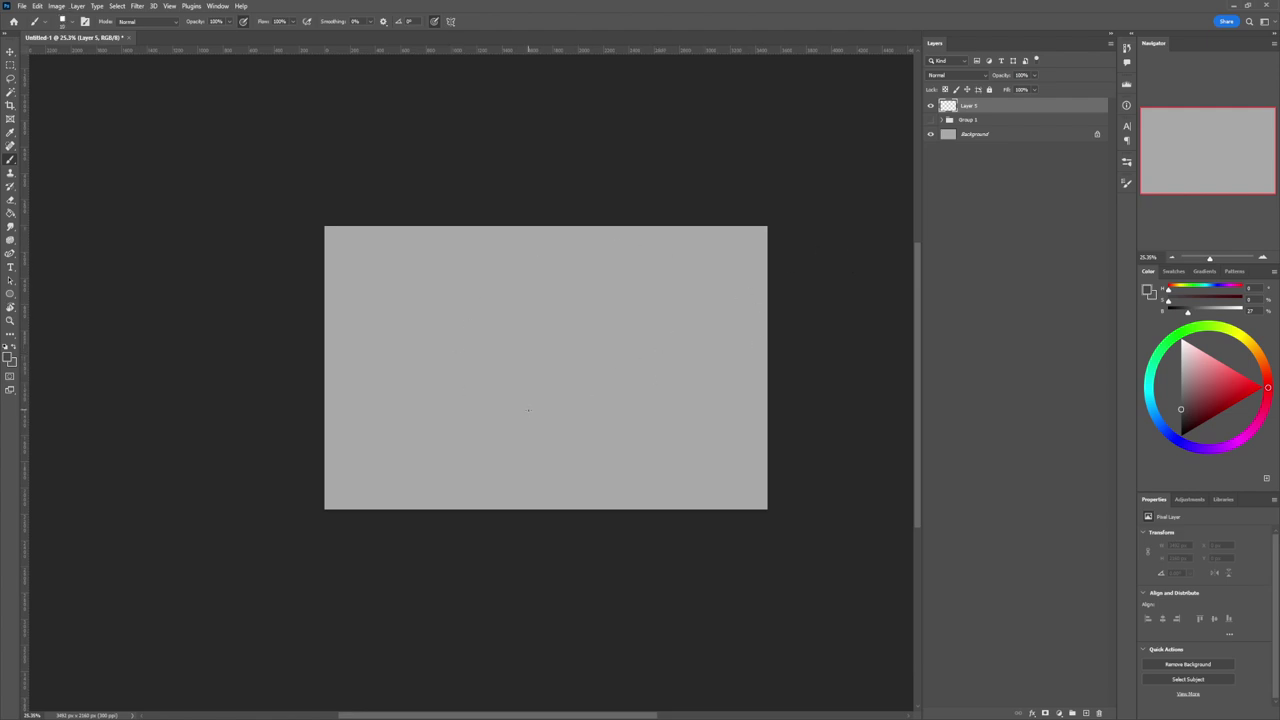
mouse_move(535, 364)
mouse_down()
mouse_move(562, 336)
mouse_move(609, 394)
mouse_move(566, 421)
mouse_up()
Step: Free-transform the oval fuselage sketch, shifting its upper end down to flatten it
key(ctrl+t)
drag(623, 366, 661, 368)
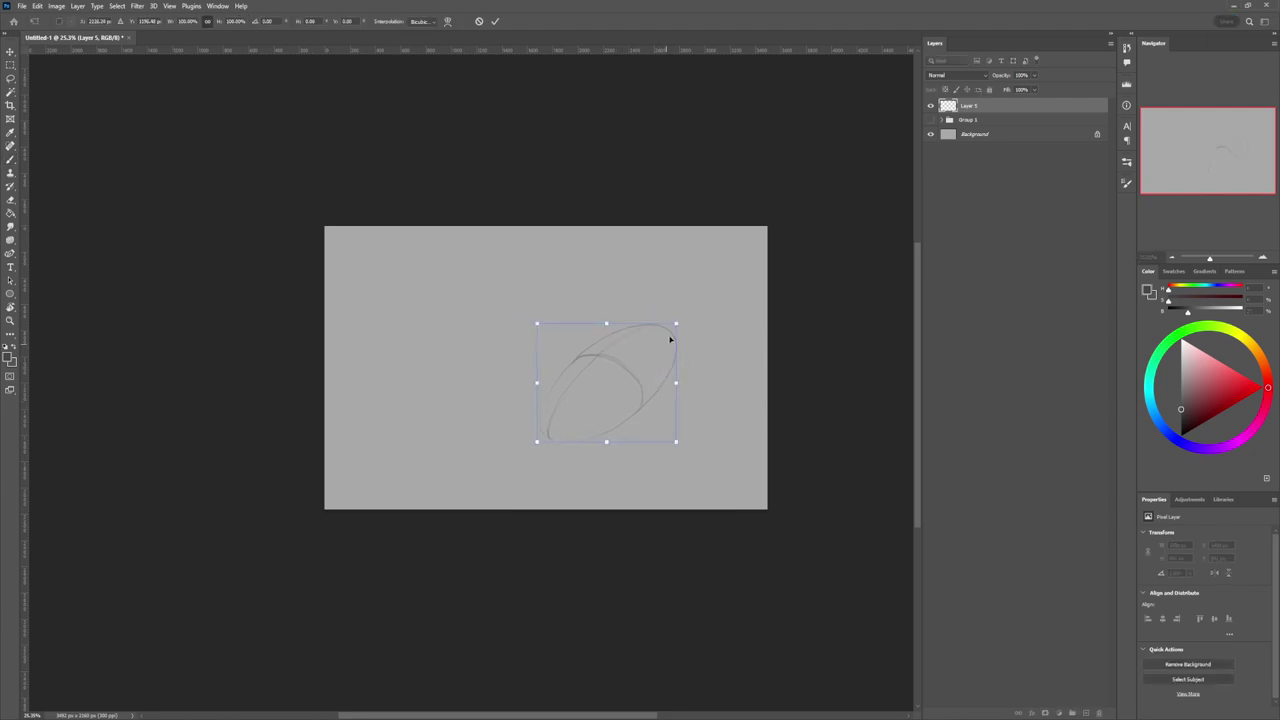
drag(676, 325, 679, 347)
key(ctrl+z)
drag(669, 330, 674, 355)
key(Return)
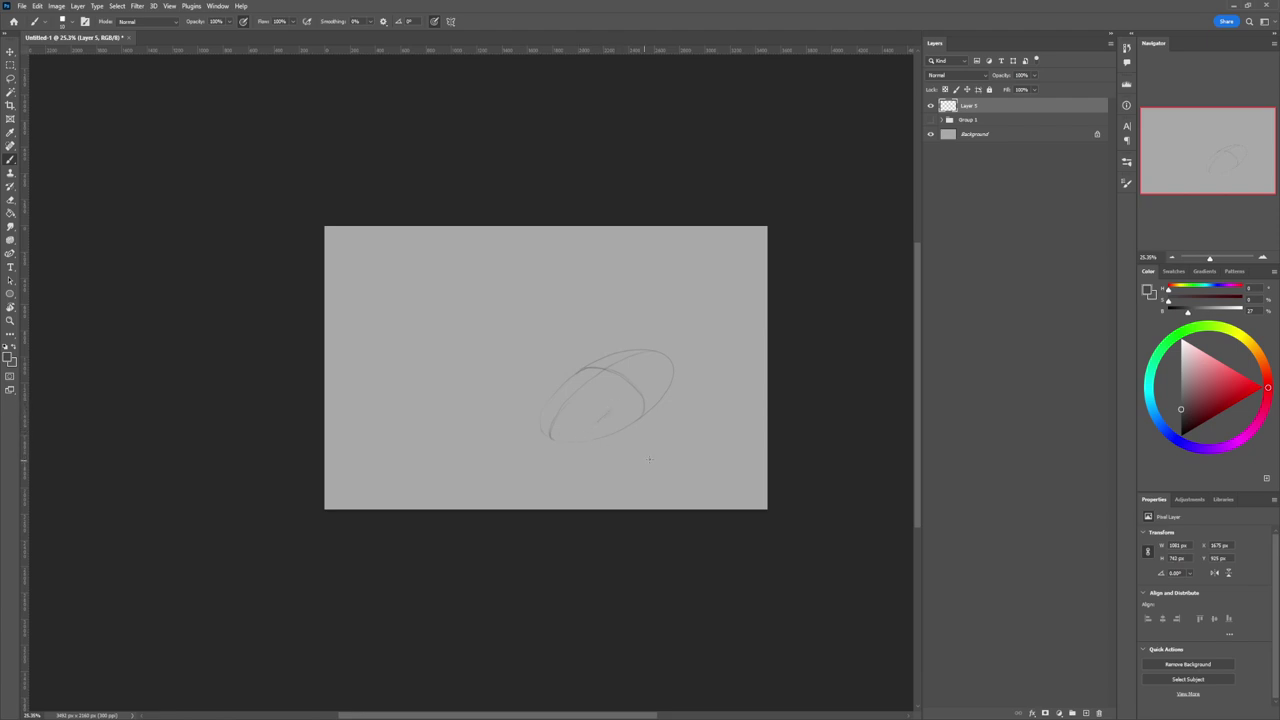
Step: Sketch a stubby box-shaped wing on the near side of the fuselage and erase the overlapping lines
drag(590, 433, 638, 444)
drag(632, 418, 649, 429)
key(e)
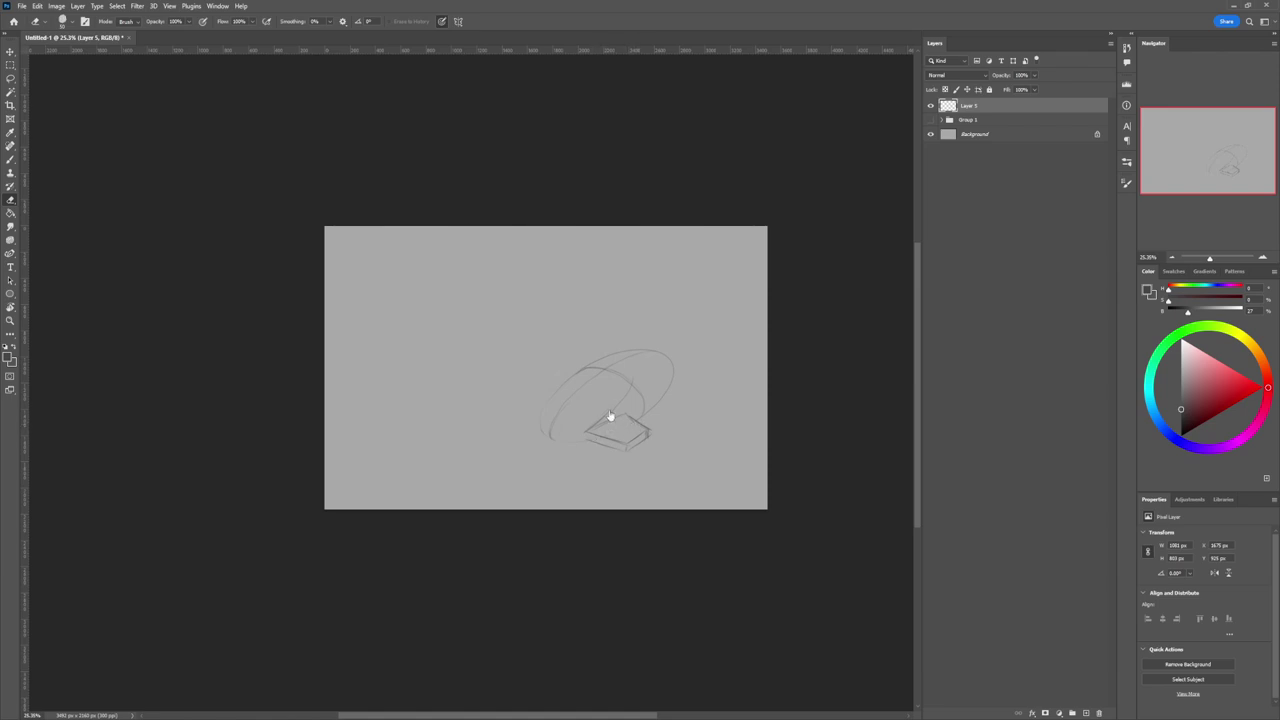
Step: Sketch the far-side wing and a small rear block on the fuselage, erasing overlaps and darkening the adjoining body edge
key(b)
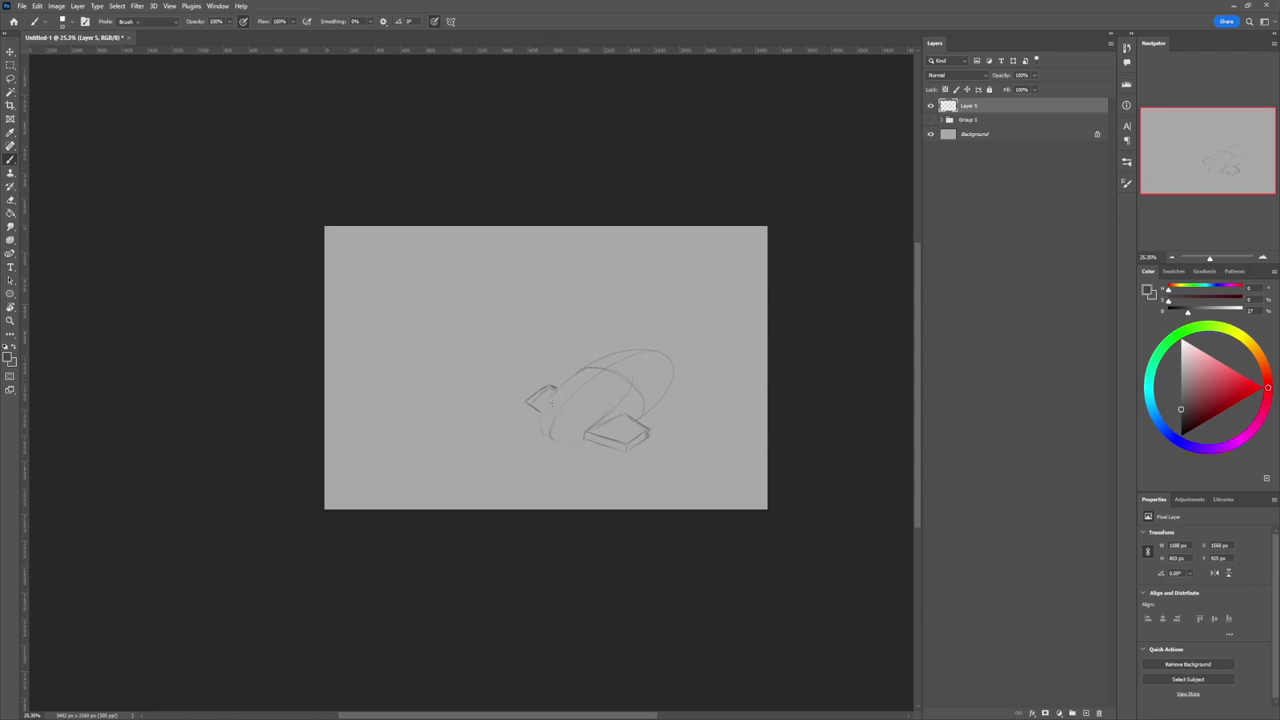
key(e)
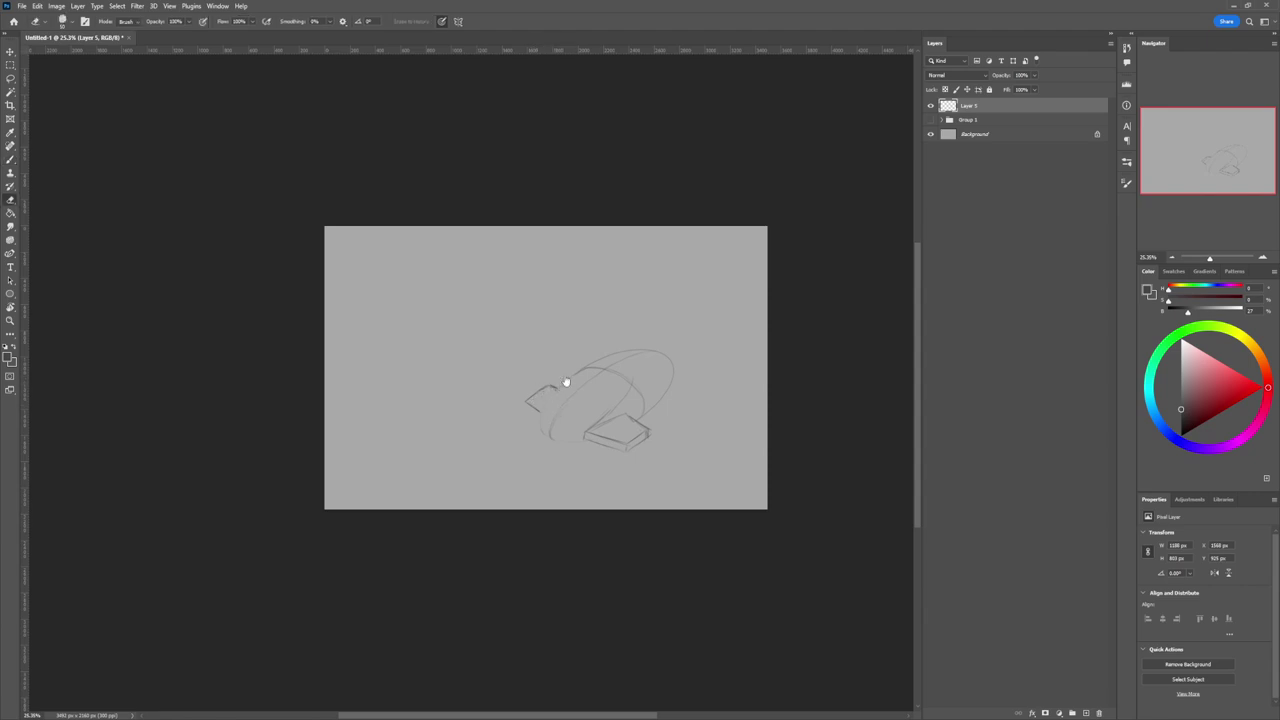
key(b)
drag(542, 406, 548, 398)
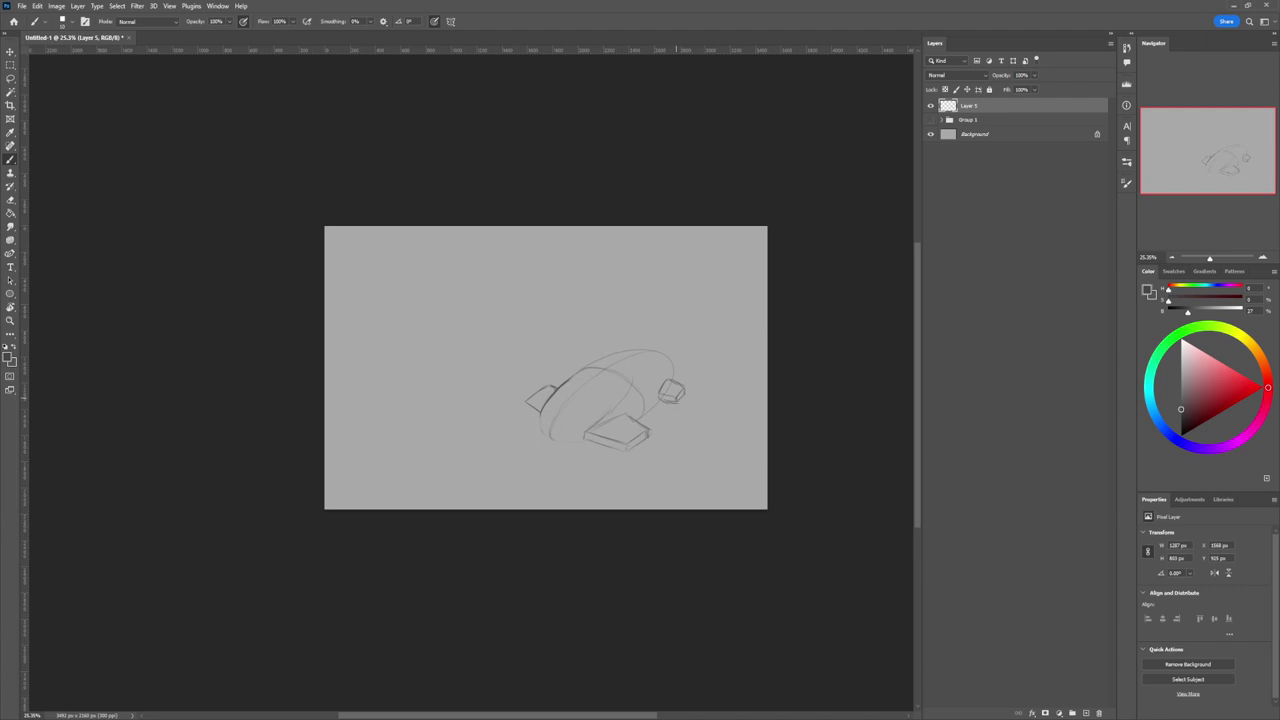
Step: Clean up the small rear block, select it with the Lasso tool, and rotate and nudge it into place
key(e)
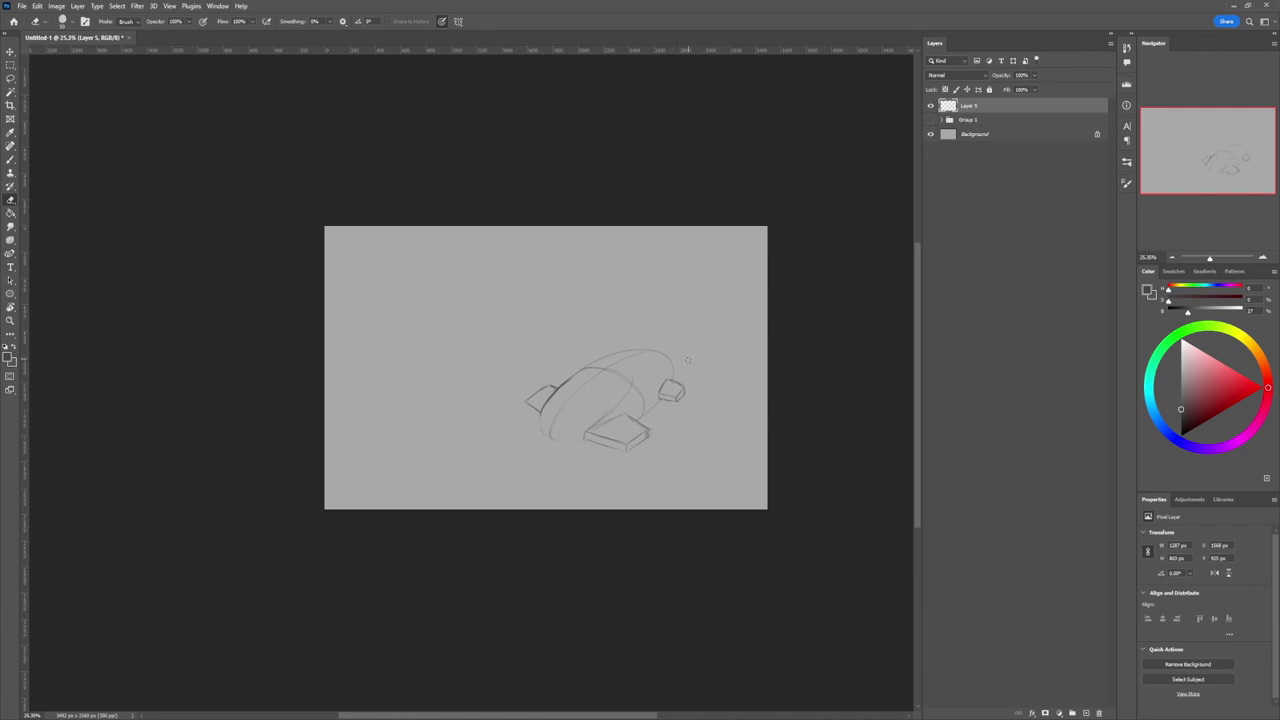
key(l)
mouse_move(657, 401)
mouse_down()
mouse_move(670, 380)
mouse_move(688, 390)
mouse_move(657, 400)
mouse_up()
key(ctrl+t)
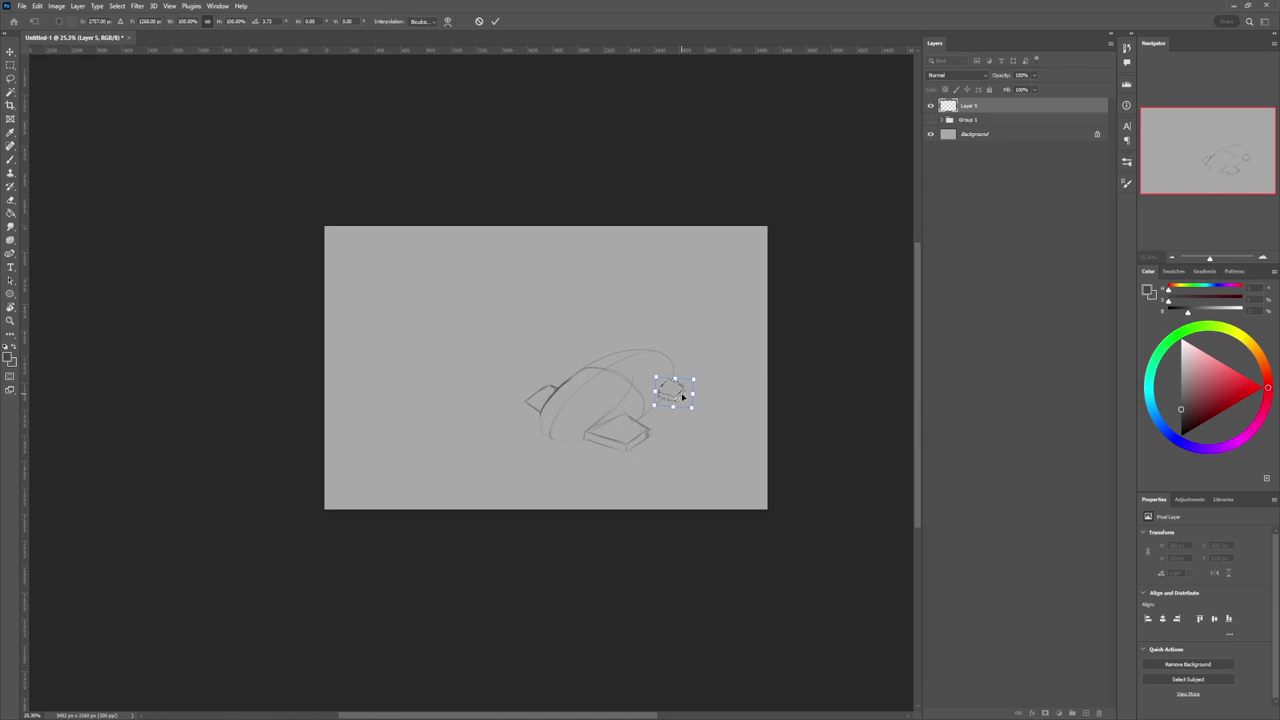
mouse_move(683, 393)
mouse_down()
mouse_move(706, 361)
mouse_move(674, 399)
mouse_move(656, 383)
mouse_move(678, 391)
mouse_up()
key(Return)
Step: Draw the fuselage edge between the rear block and the near wing, undoing the stray strokes
key(b)
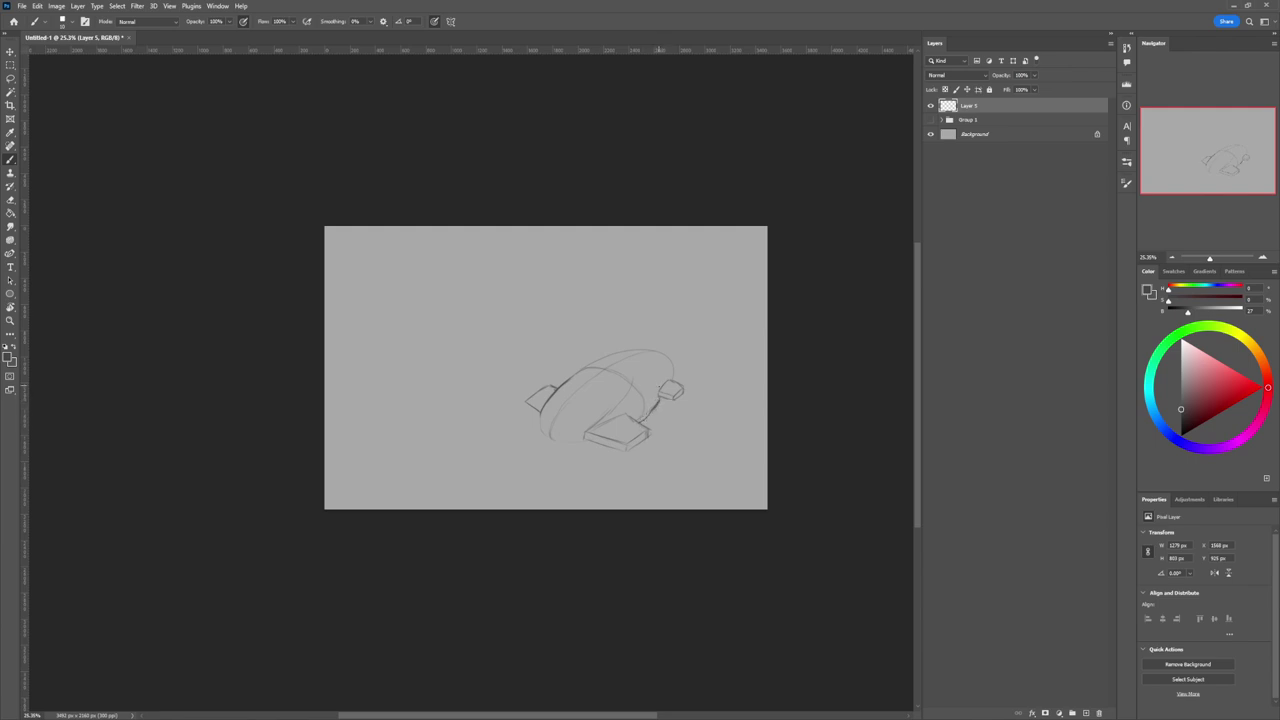
key(ctrl+z)
drag(668, 400, 659, 408)
key(ctrl+z)
key(ctrl+z)
Step: Sketch the cockpit opening and a round pilot's head above the fuselage, with goggles and a small nose on the face
drag(624, 371, 640, 373)
drag(648, 337, 641, 322)
mouse_move(614, 352)
mouse_down()
mouse_move(643, 338)
mouse_move(631, 318)
mouse_move(611, 346)
mouse_move(649, 344)
mouse_move(645, 318)
mouse_move(614, 332)
mouse_move(627, 316)
mouse_move(653, 335)
mouse_up()
key(e)
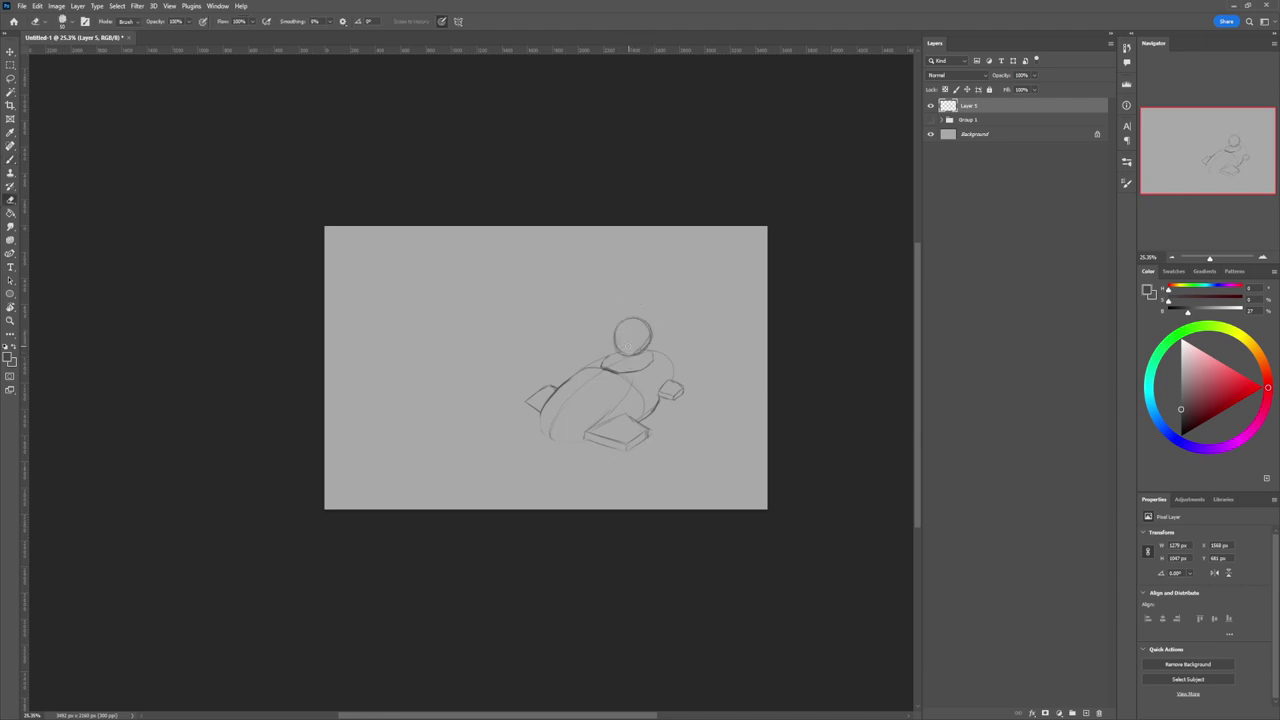
drag(646, 334, 646, 350)
key(b)
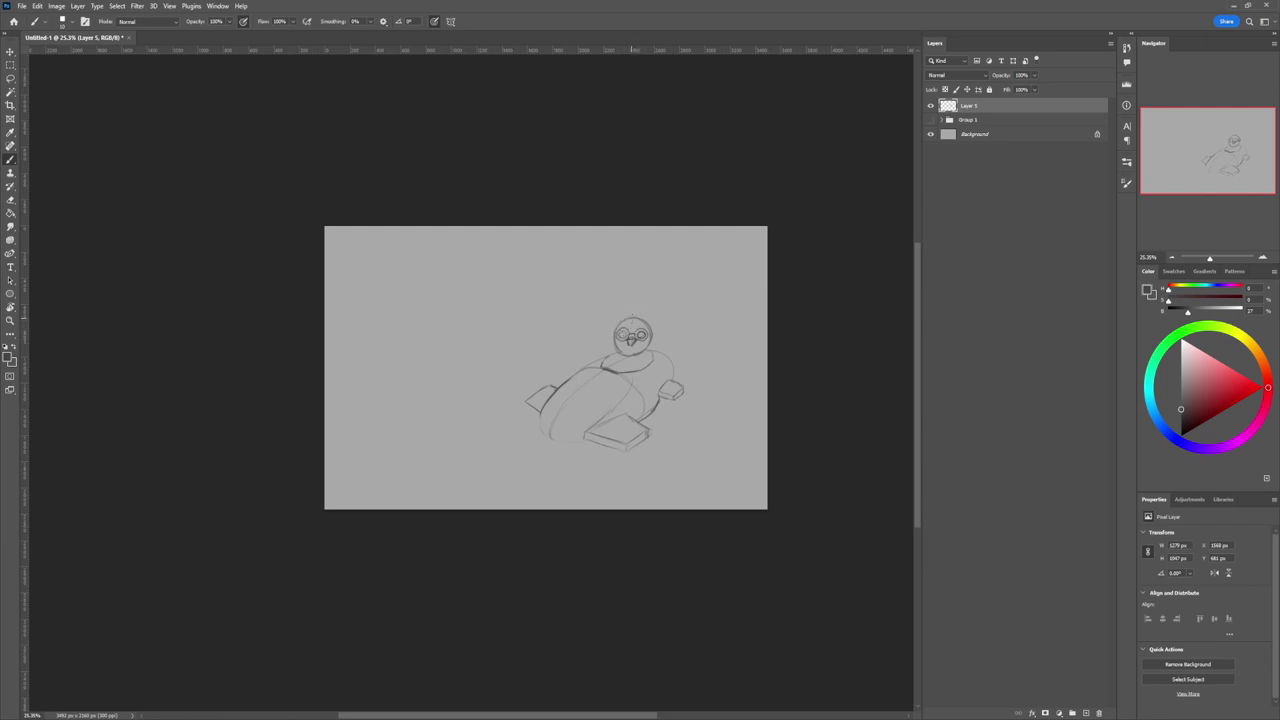
Step: Select each goggle lens in turn and enlarge it with Free Transform, tilting the left one slightly outward
key(l)
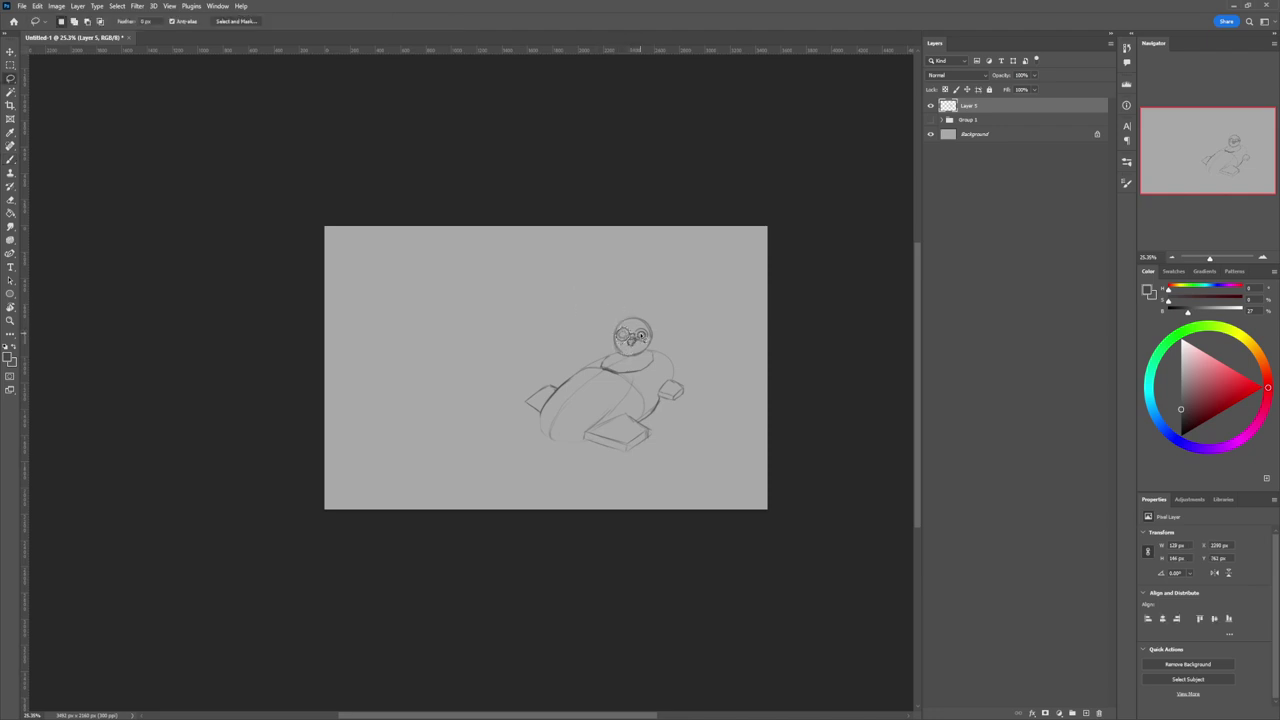
key(ctrl+t)
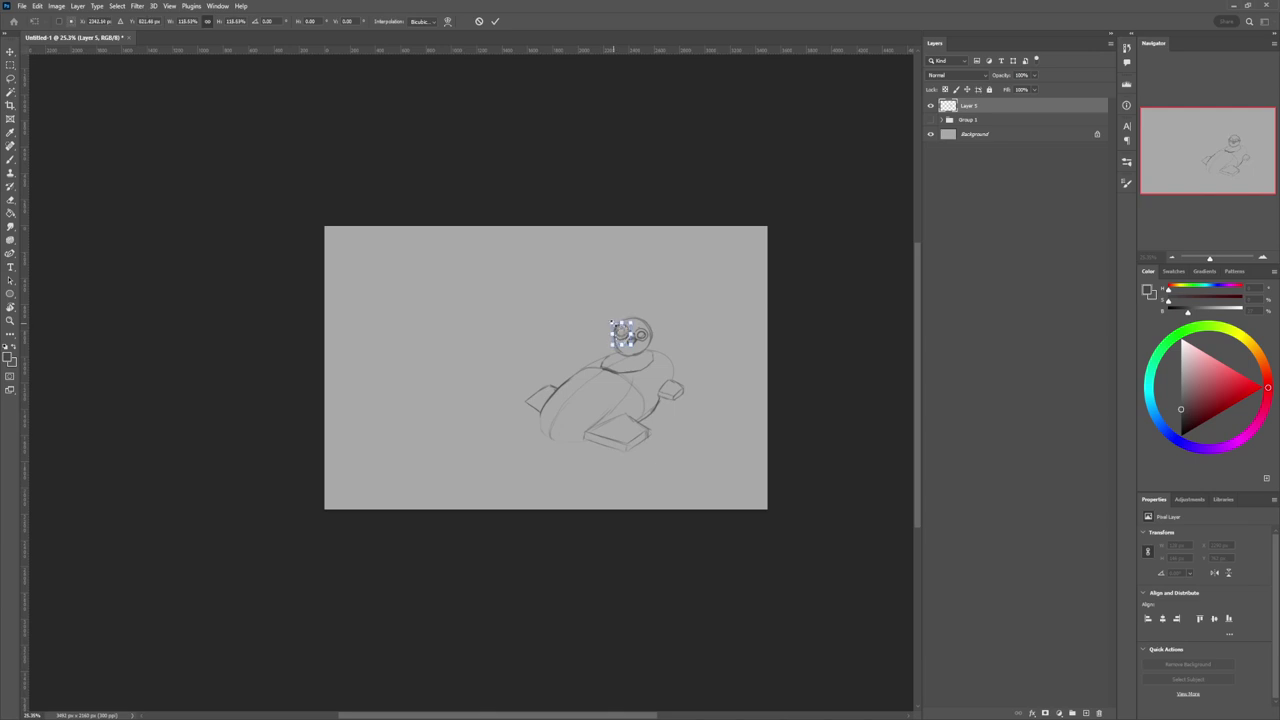
drag(612, 323, 611, 322)
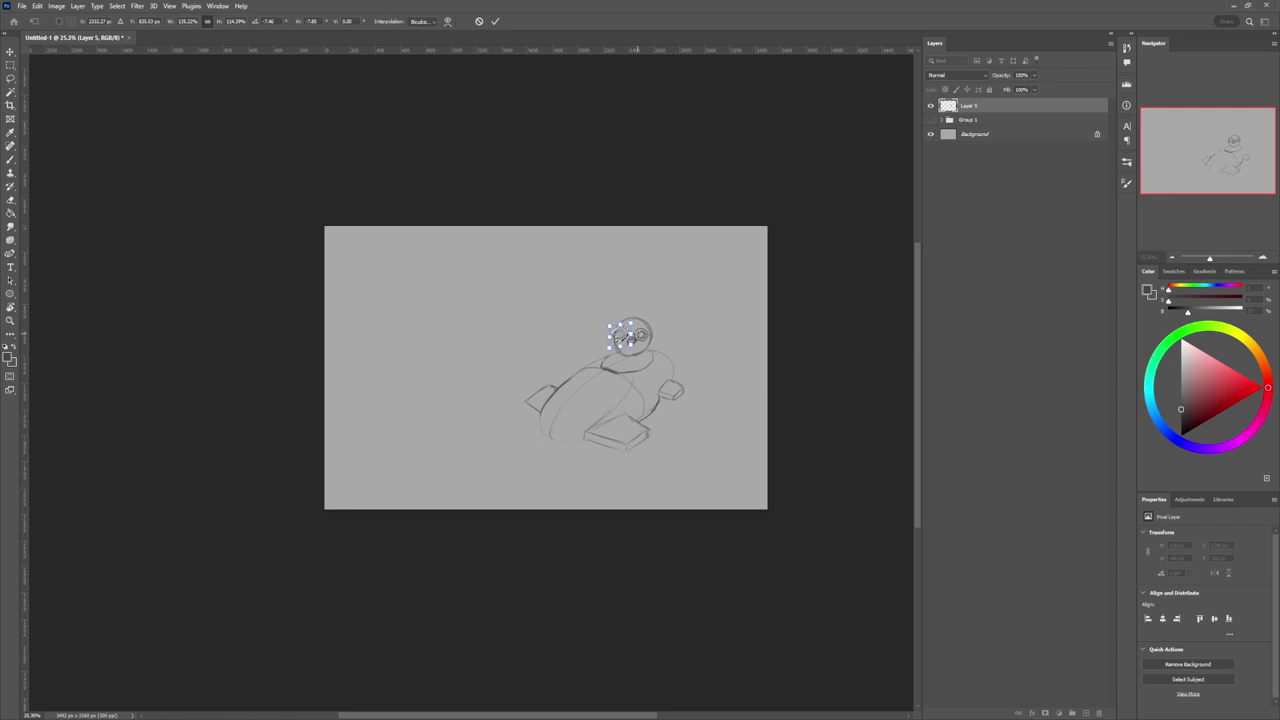
key(Return)
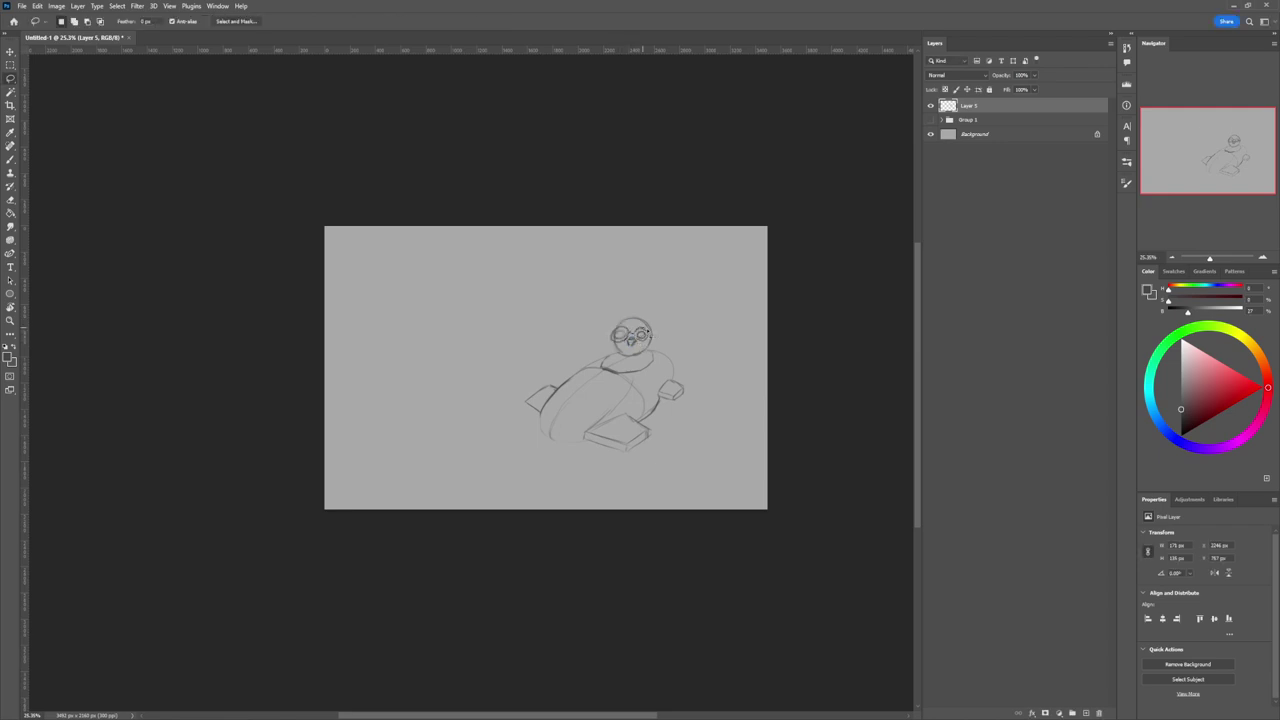
key(ctrl+t)
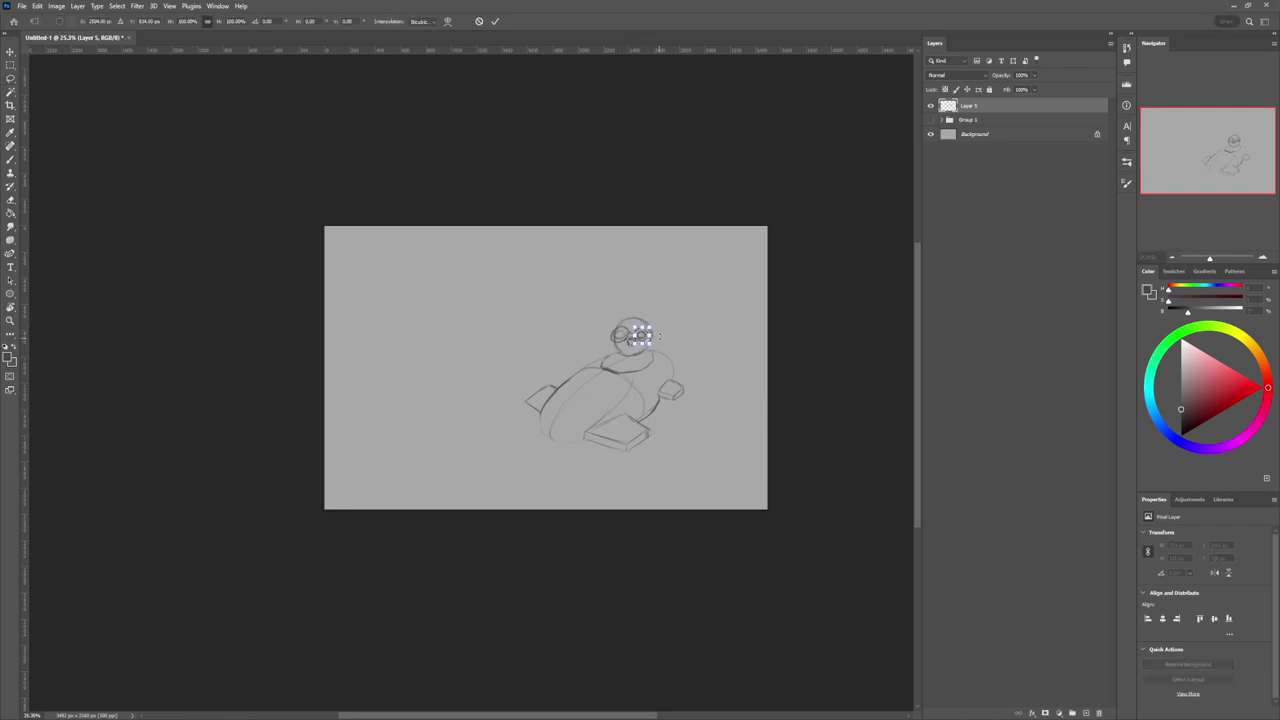
drag(651, 326, 651, 340)
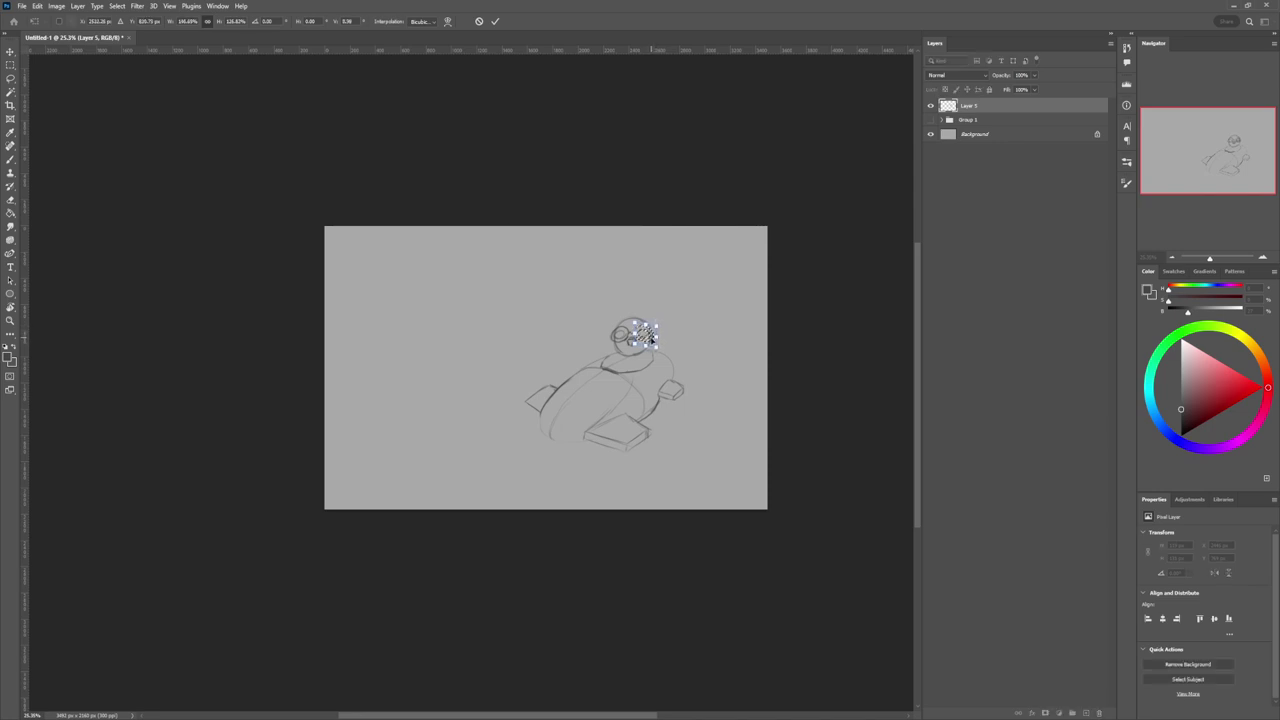
key(Return)
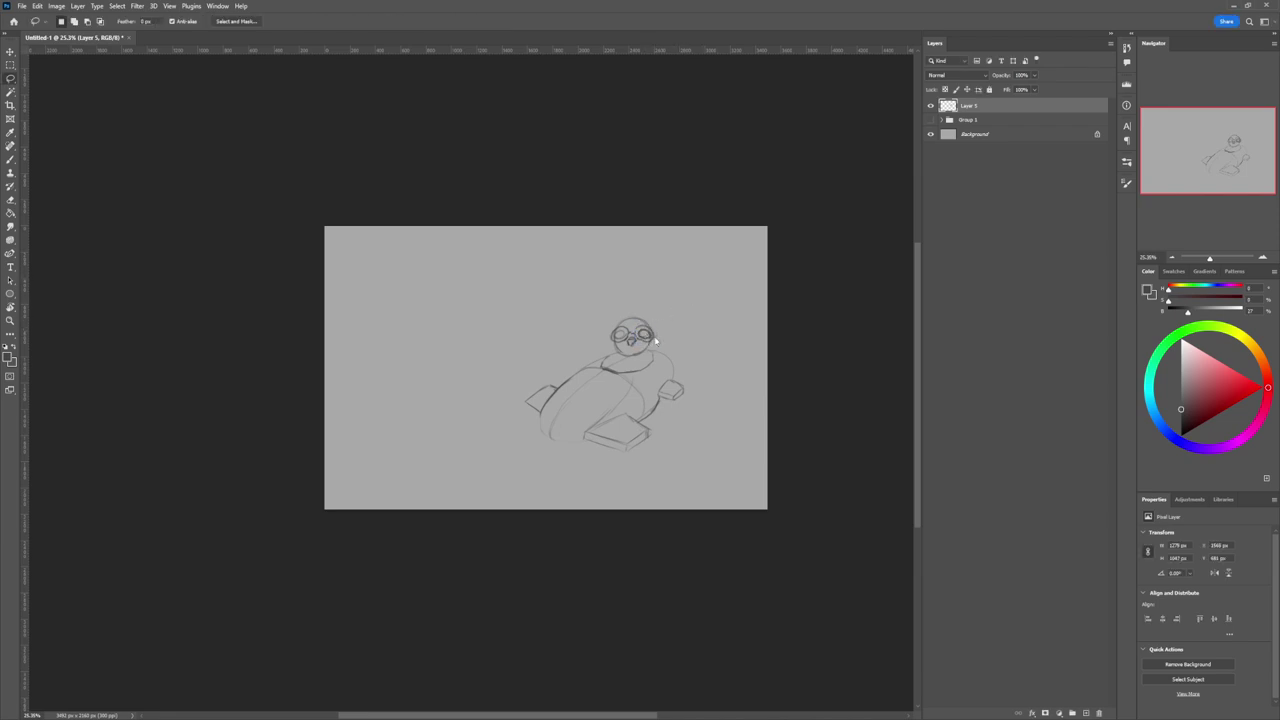
Step: Refine the goggle outlines and eyes by alternately erasing and redrawing their lines
key(e)
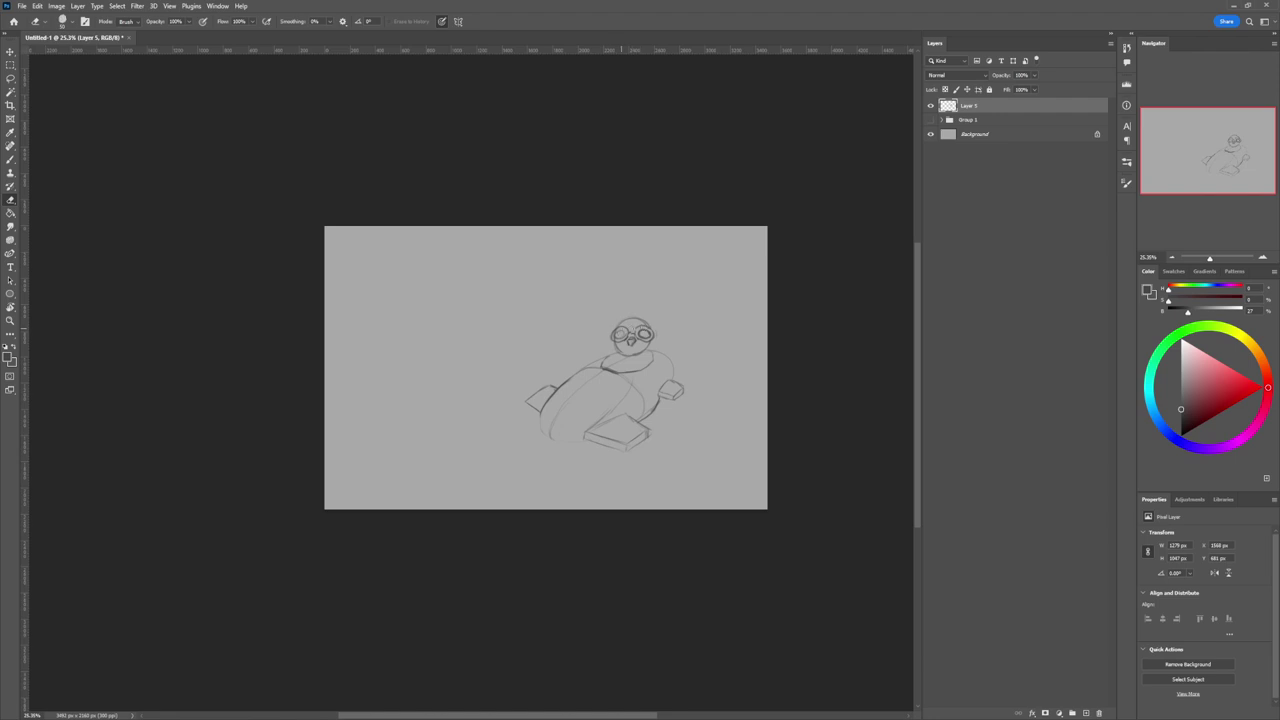
key(b)
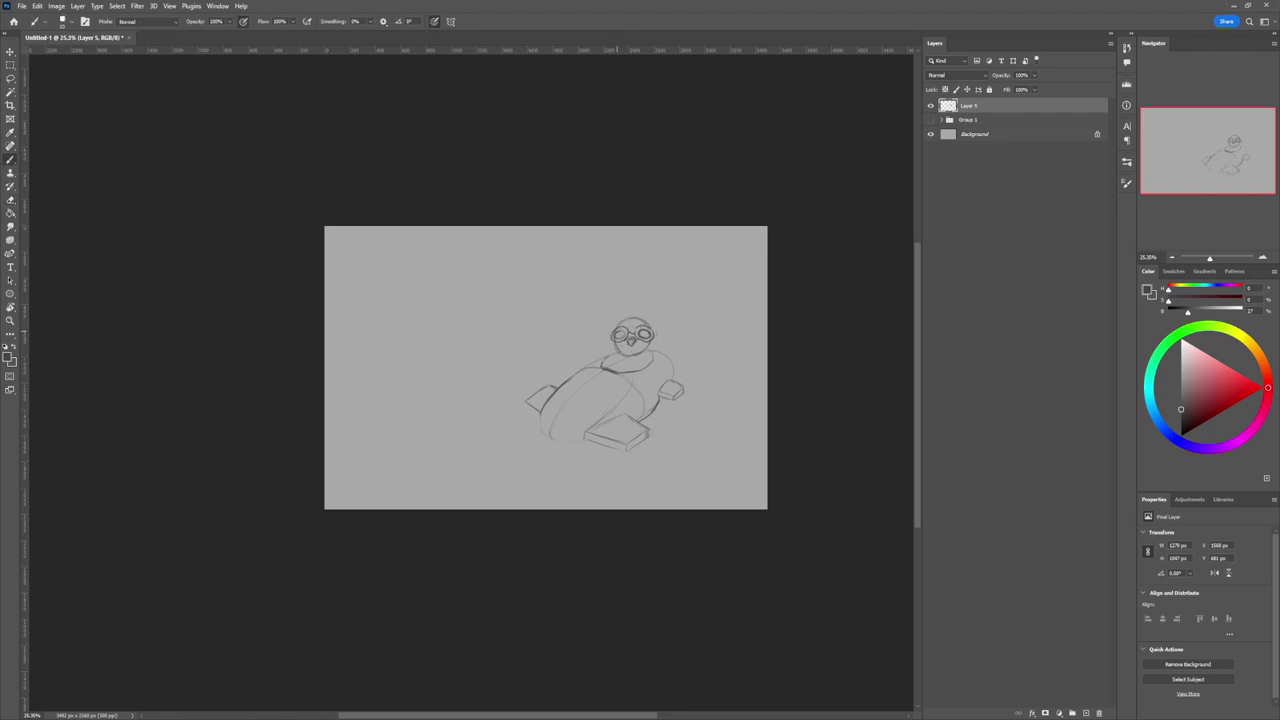
key(e)
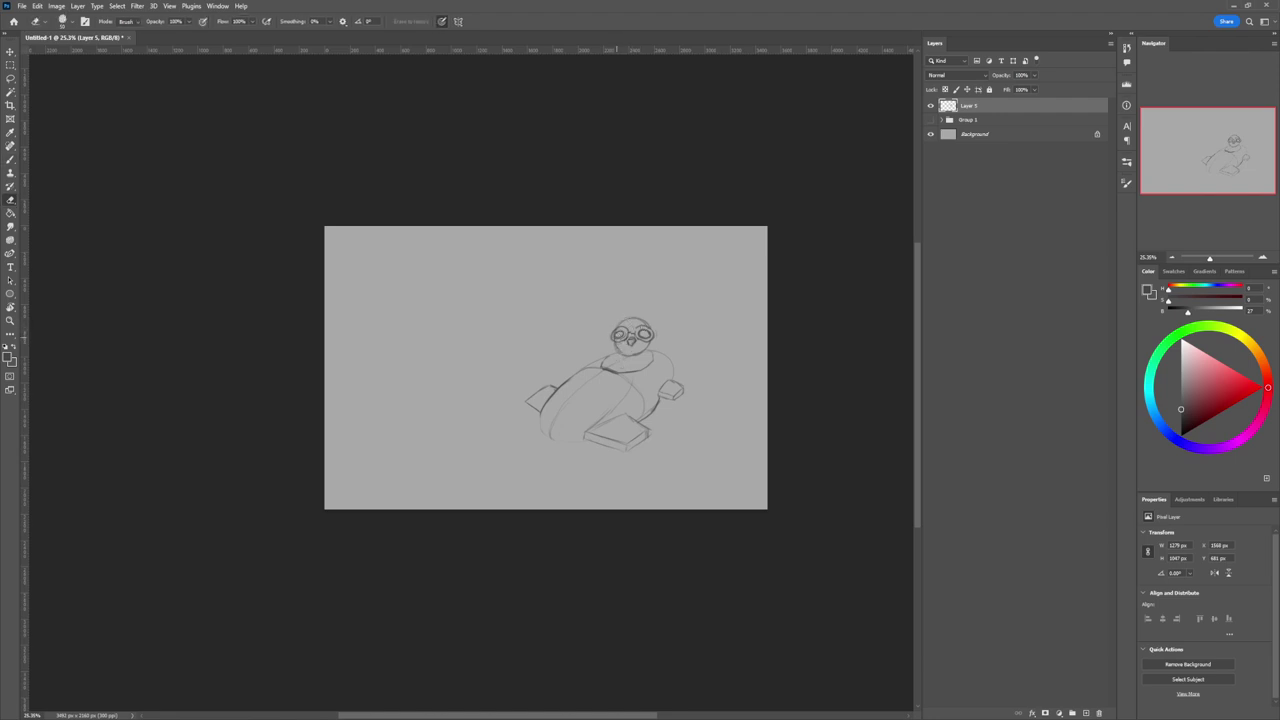
key(b)
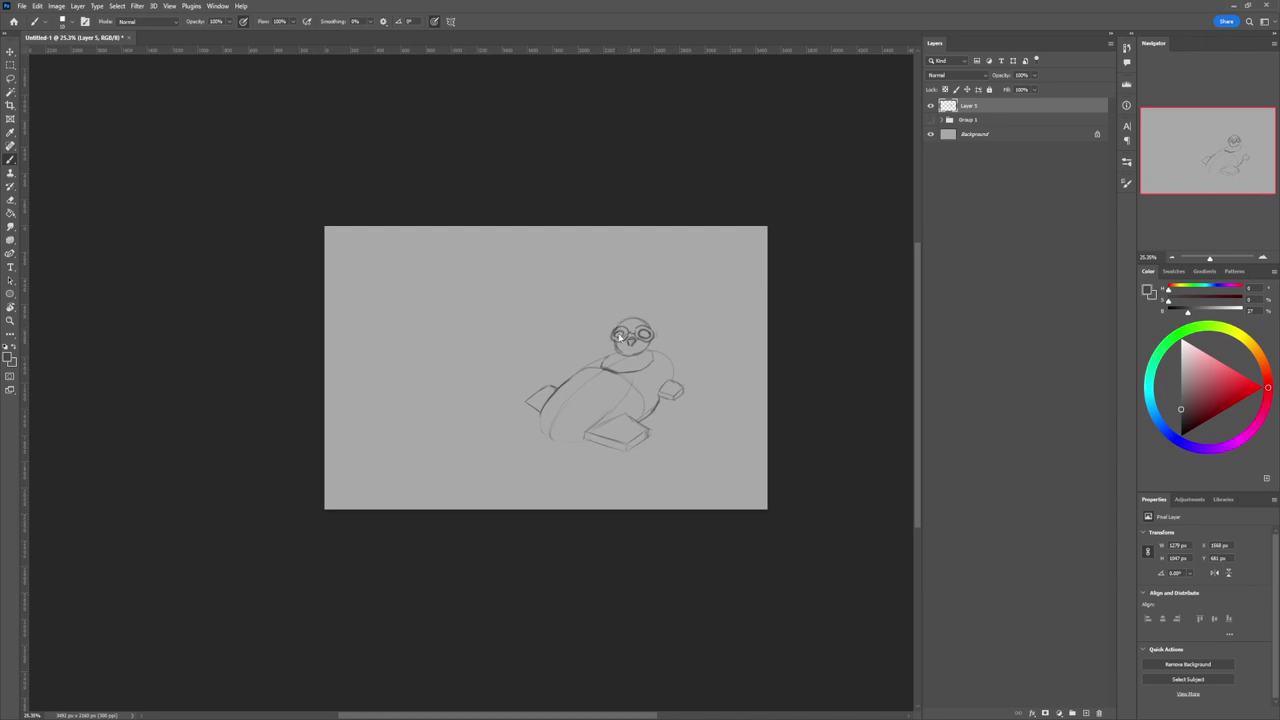
key(e)
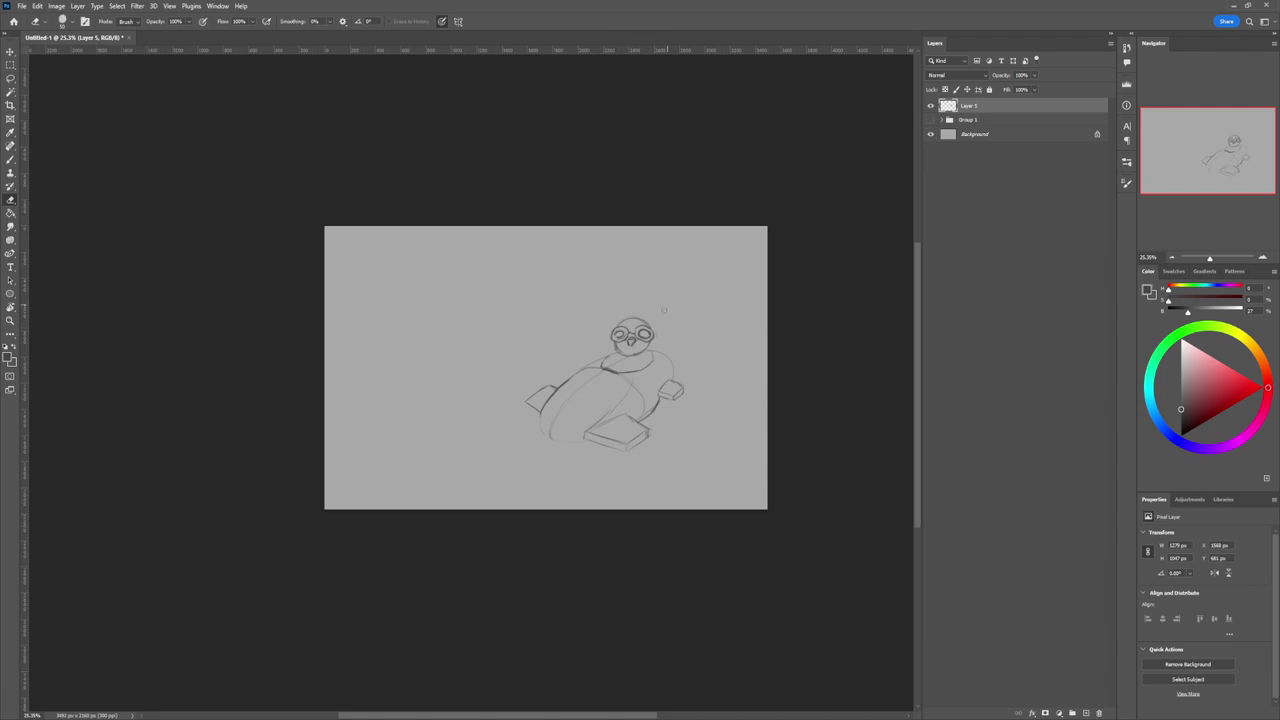
key(b)
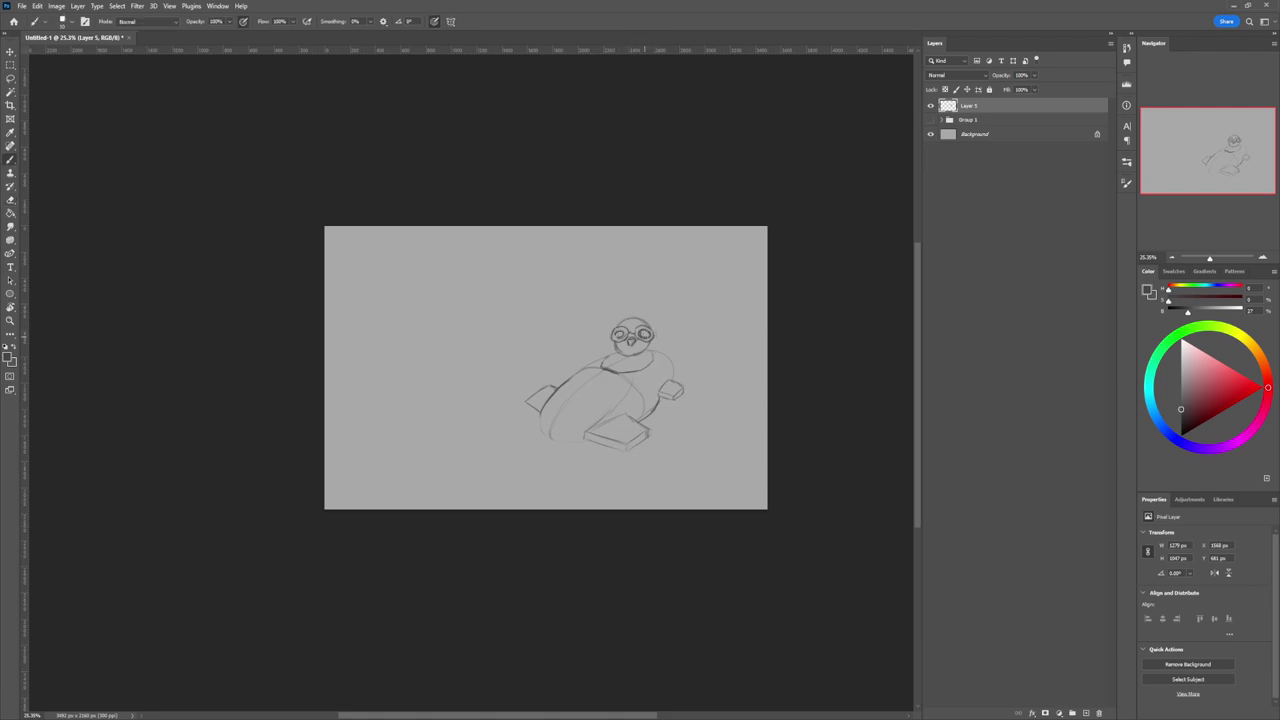
key(e)
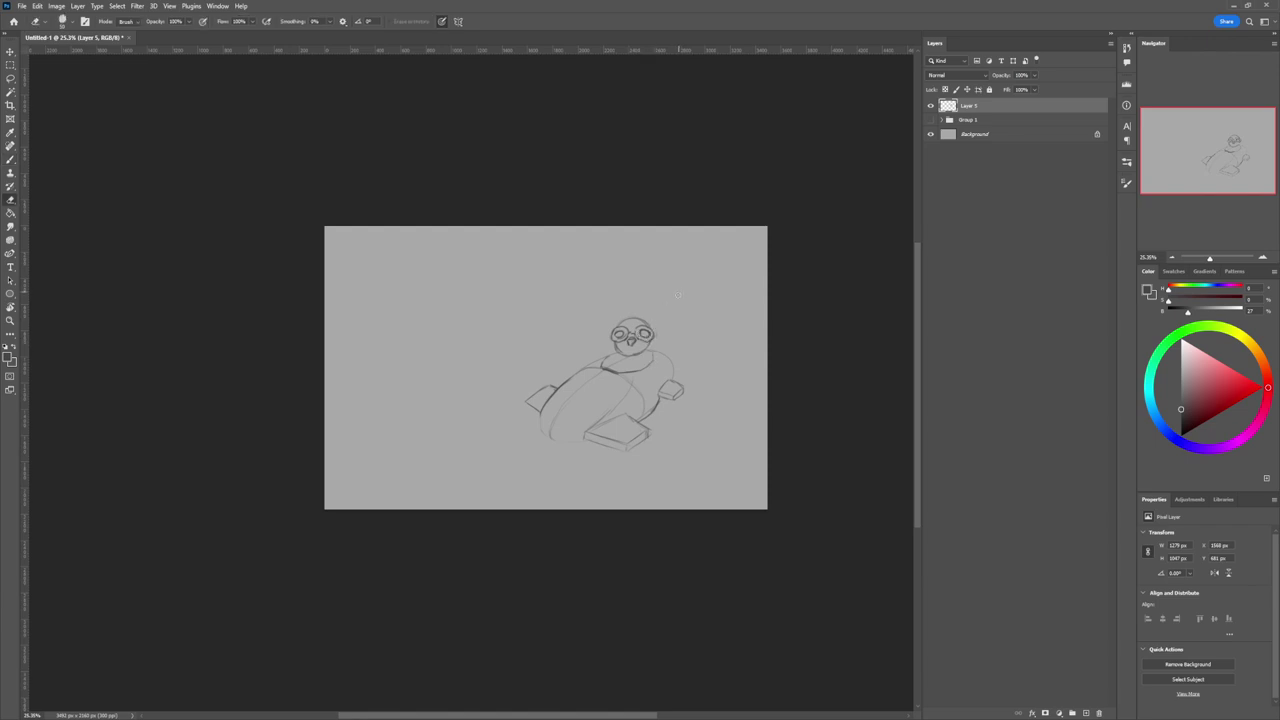
Step: Draw a long, wide moustache sweeping out on both sides of the face and a collar beneath the chin
key(b)
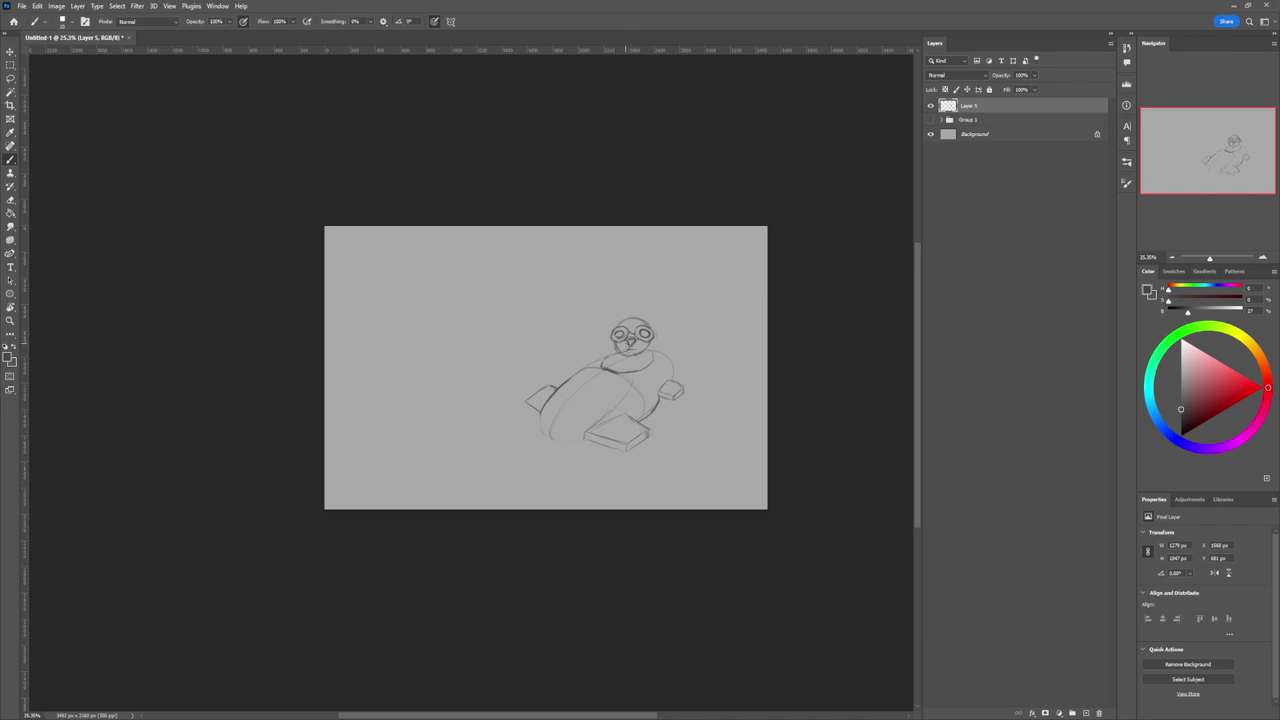
drag(626, 347, 601, 355)
drag(643, 340, 655, 347)
drag(604, 357, 595, 355)
drag(634, 357, 649, 362)
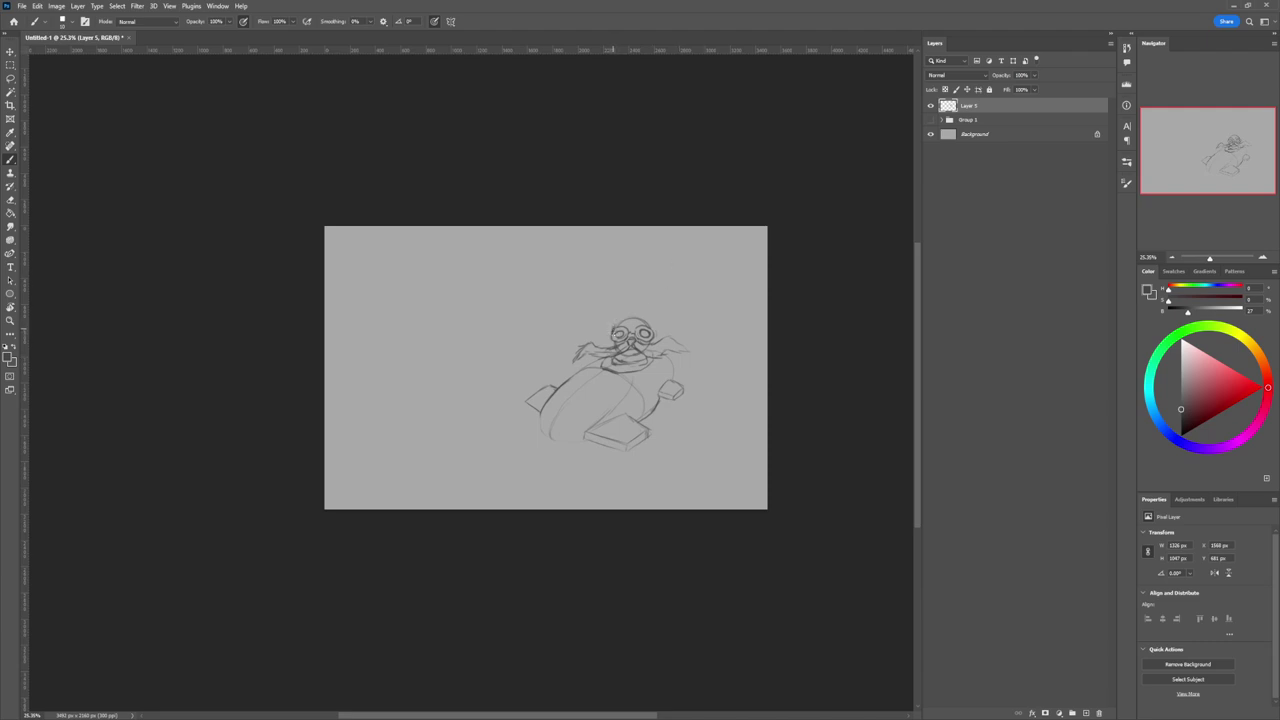
Step: Add a helmet with a pointed top ornament and a scarf streaming behind the head, cleaning up the overlapping lines
key(e)
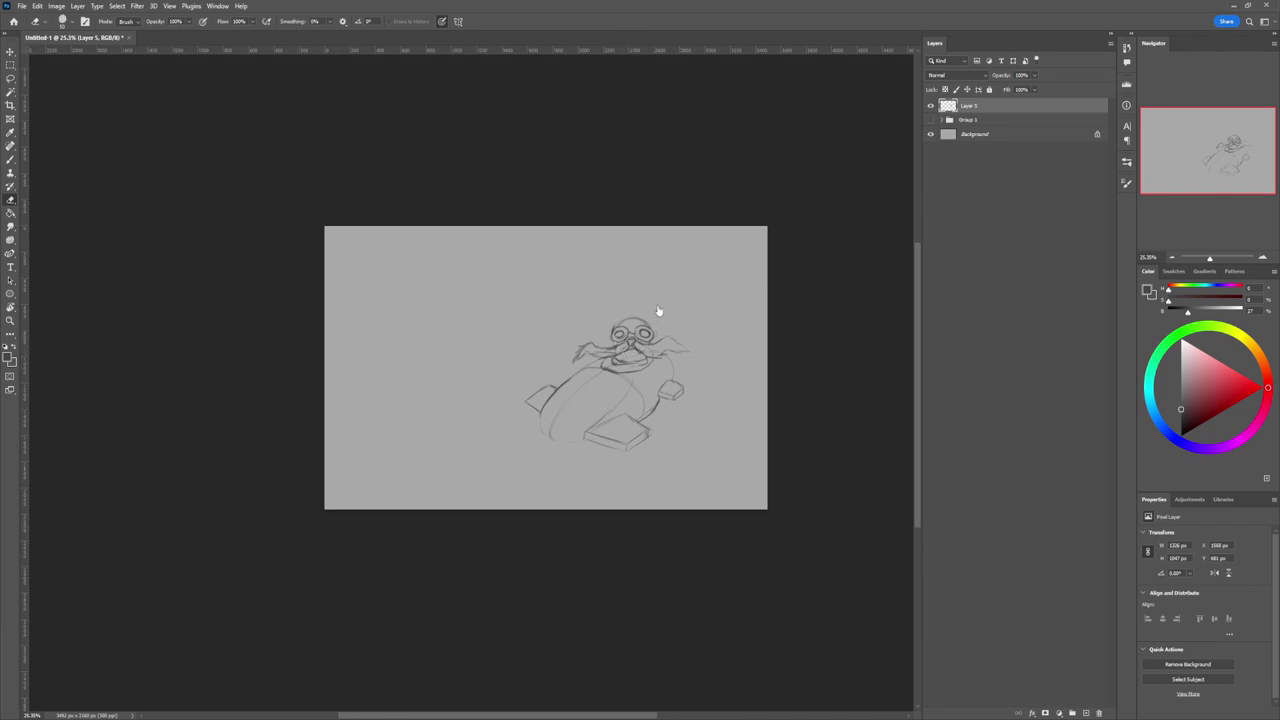
key(b)
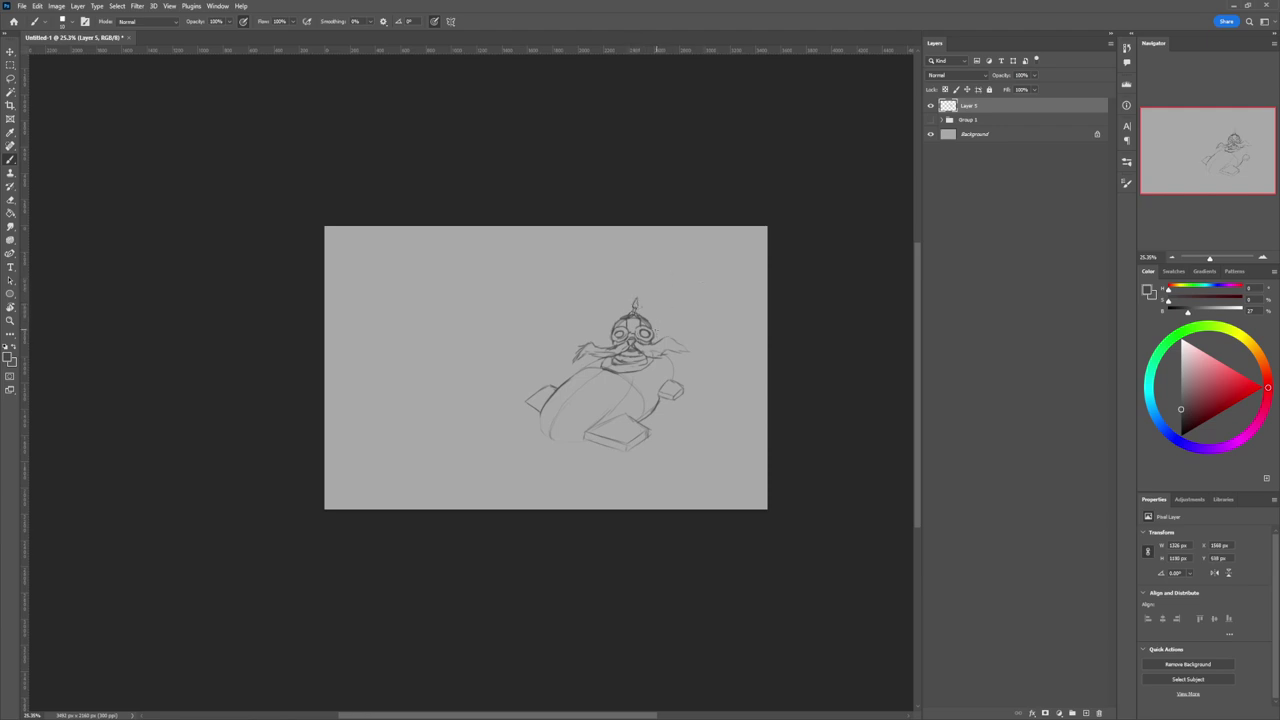
mouse_move(655, 333)
mouse_down()
mouse_move(679, 298)
mouse_move(668, 322)
mouse_up()
drag(682, 345, 669, 339)
key(e)
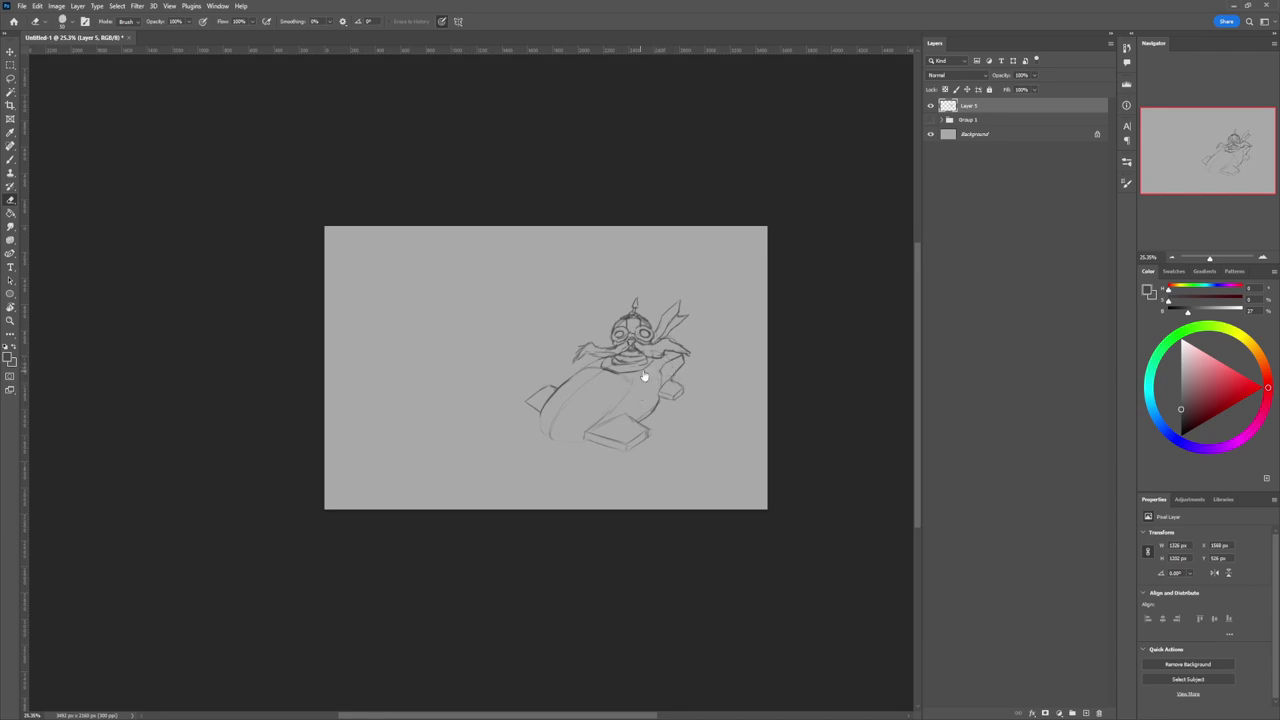
key(b)
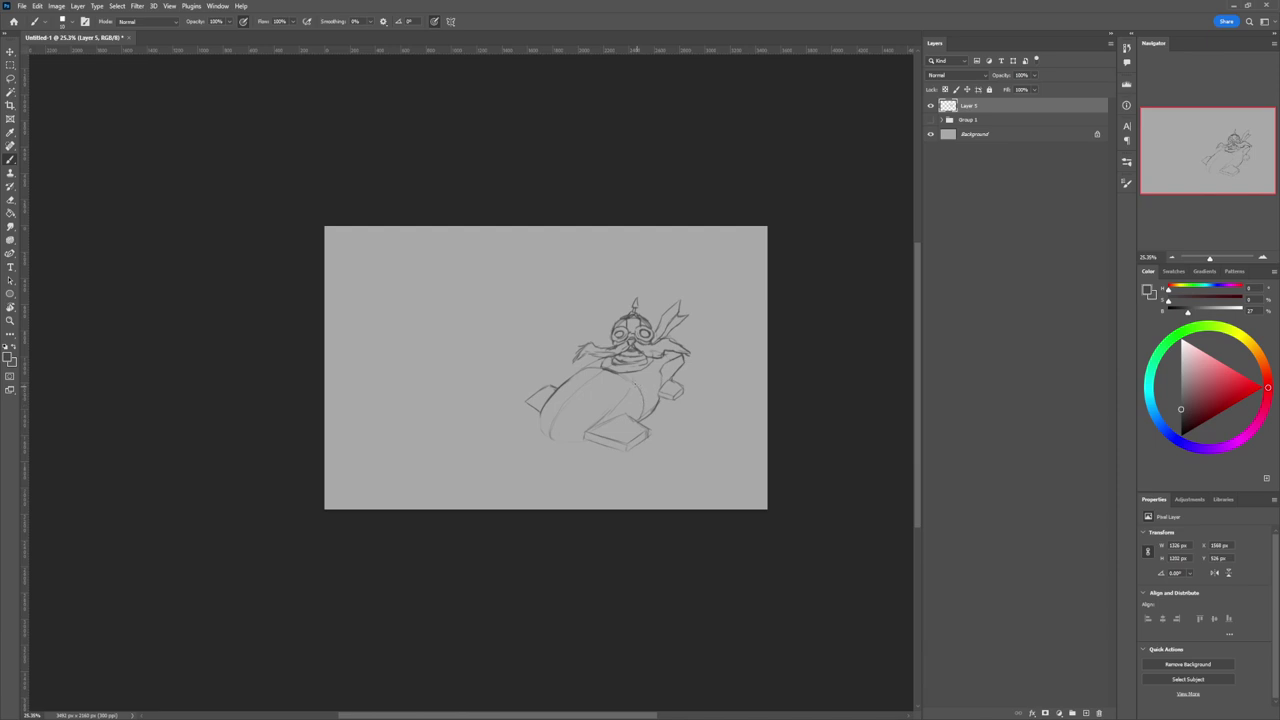
key(z)
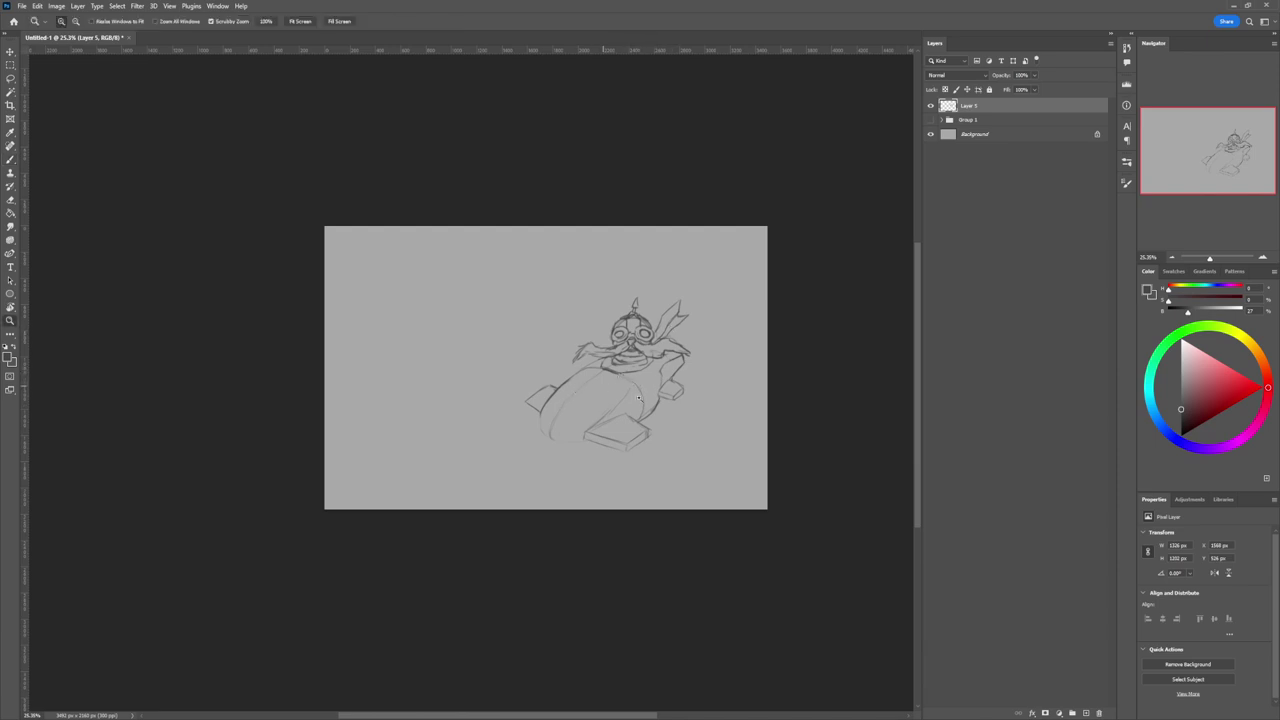
drag(655, 402, 695, 404)
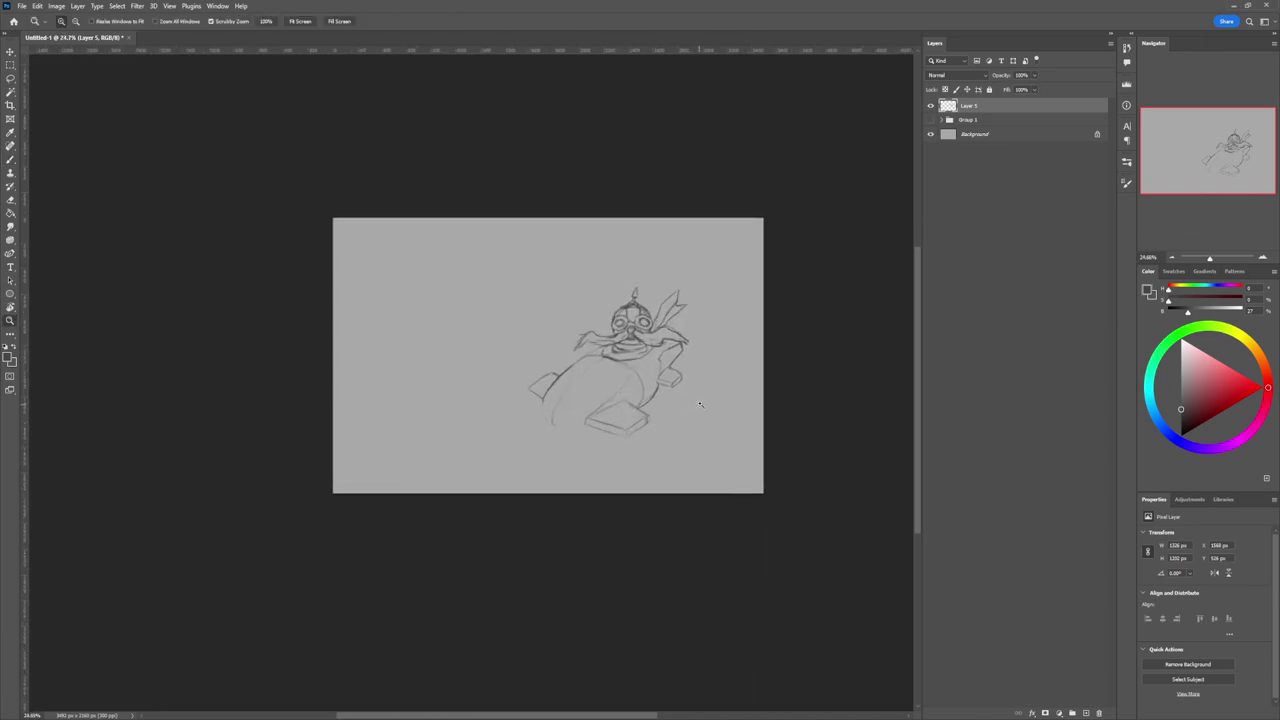
drag(568, 443, 677, 401)
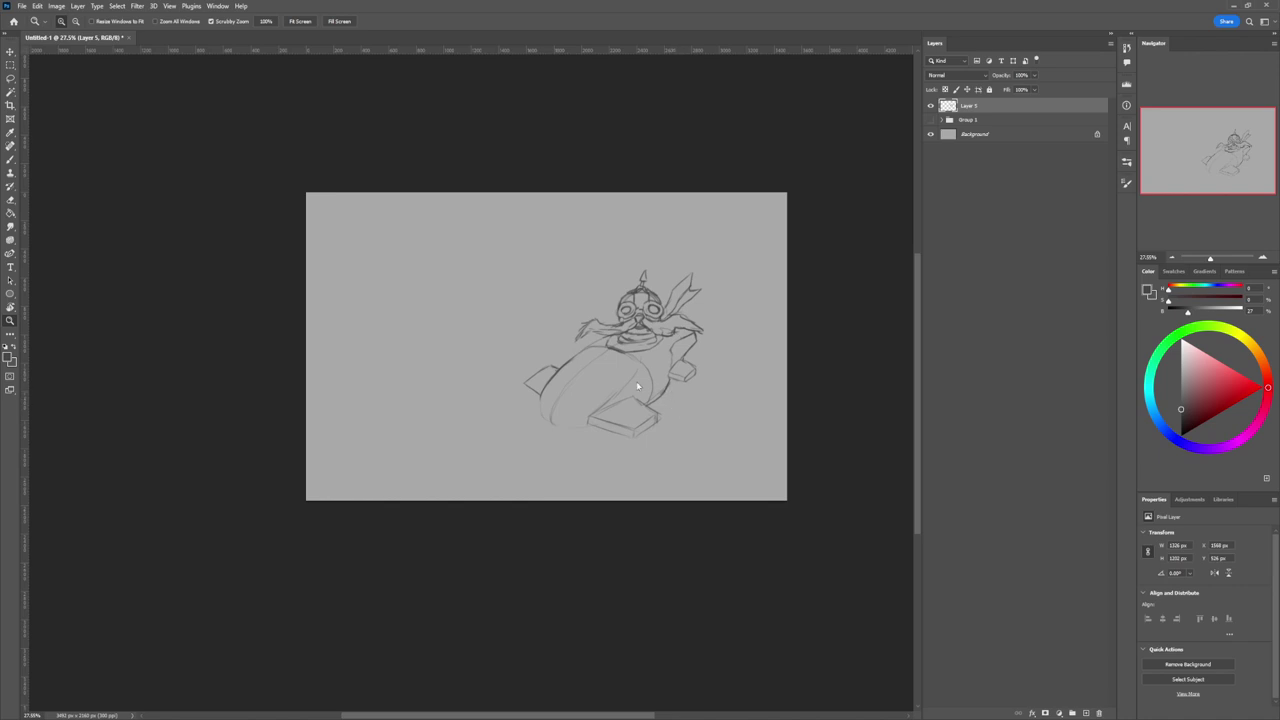
key(b)
key(z)
drag(647, 417, 607, 417)
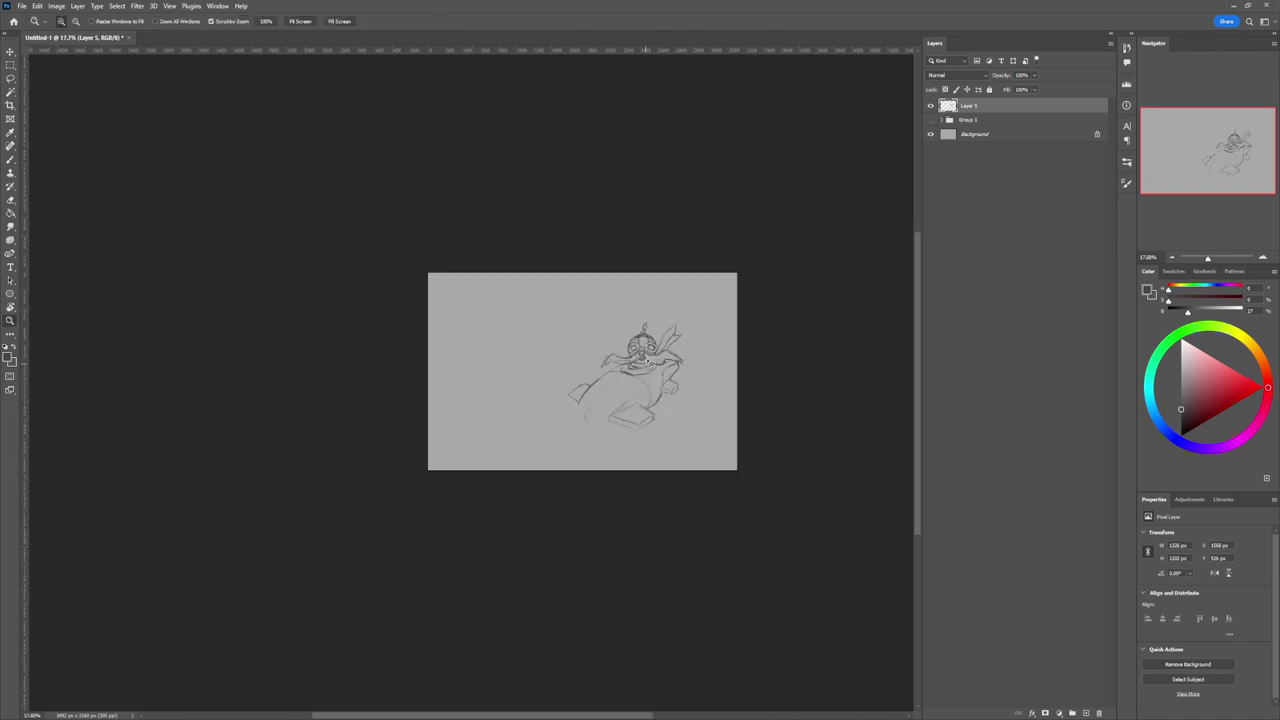
key(b)
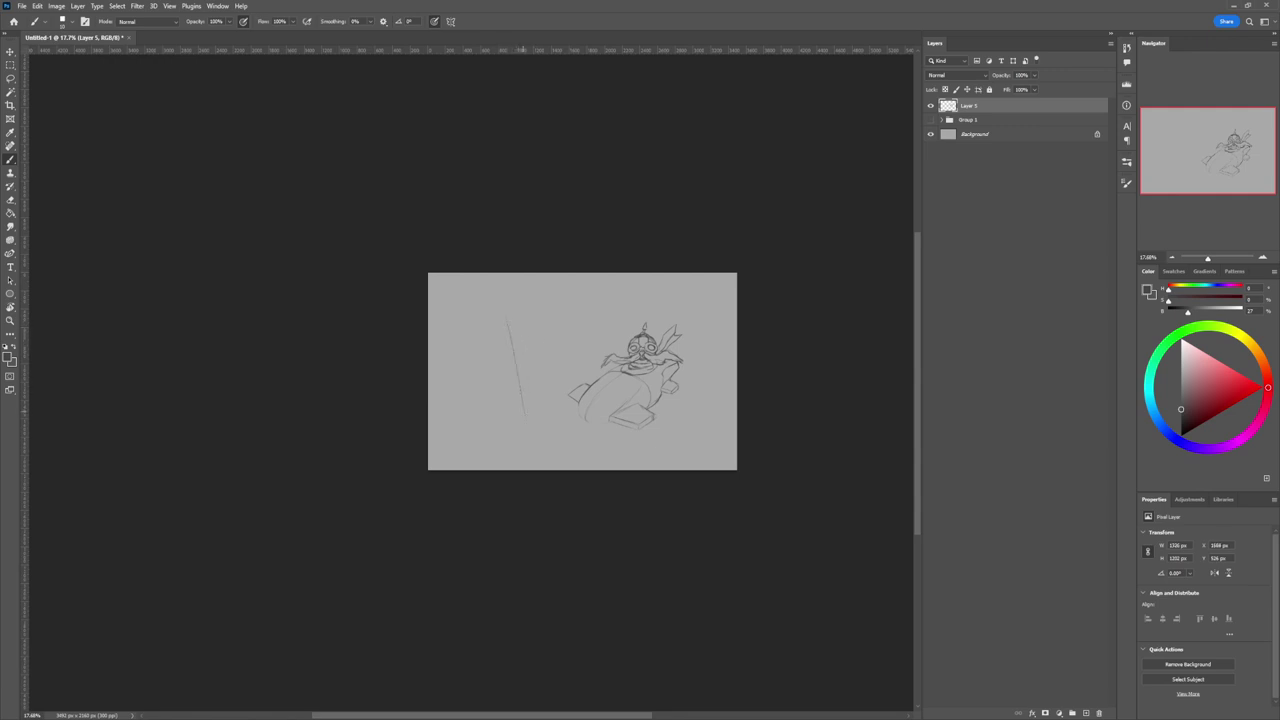
key(ctrl+z)
drag(488, 312, 529, 429)
key(ctrl+z)
Step: Create a new layer and draw four steep guide lines fanning across the canvas from the empty left side to the scarf
key(ctrl+shift+alt+n)
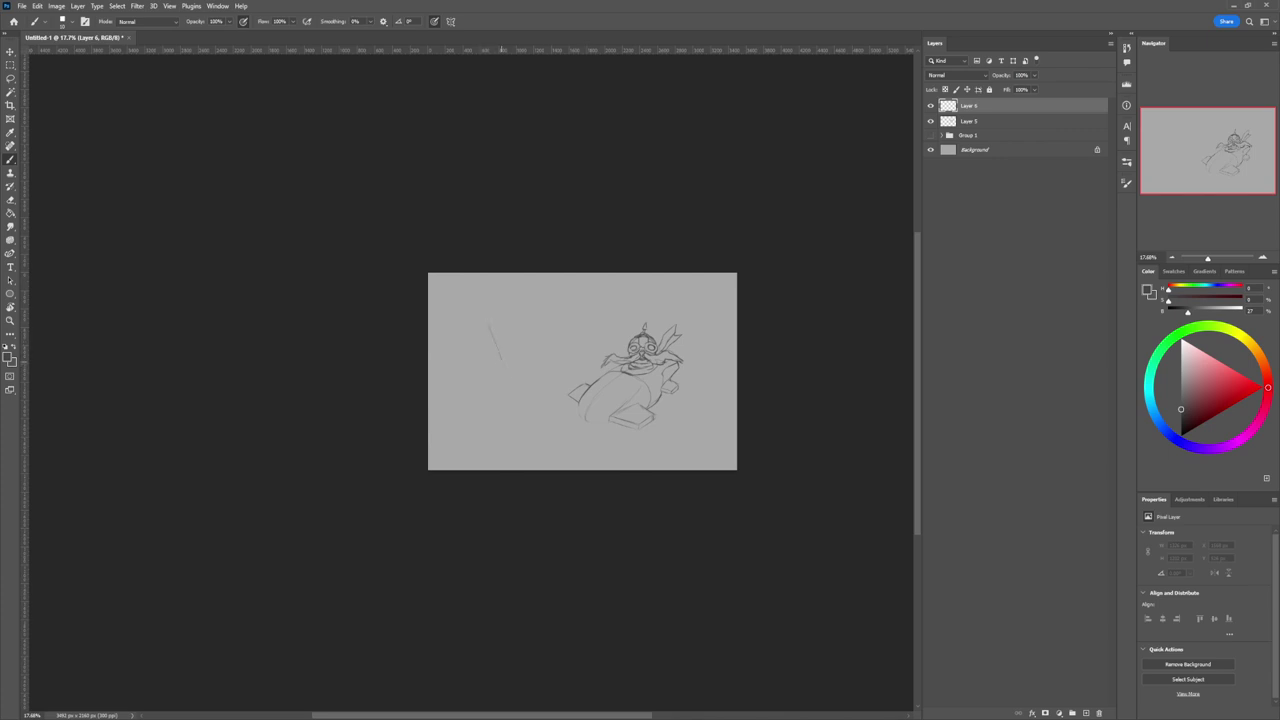
drag(500, 358, 526, 430)
key(ctrl+z)
click(621, 297)
drag(675, 305, 674, 320)
Step: Sketch a long pointed skid with connecting struts beneath the near wing, alternately erasing and redrawing its overlapping lines
key(e)
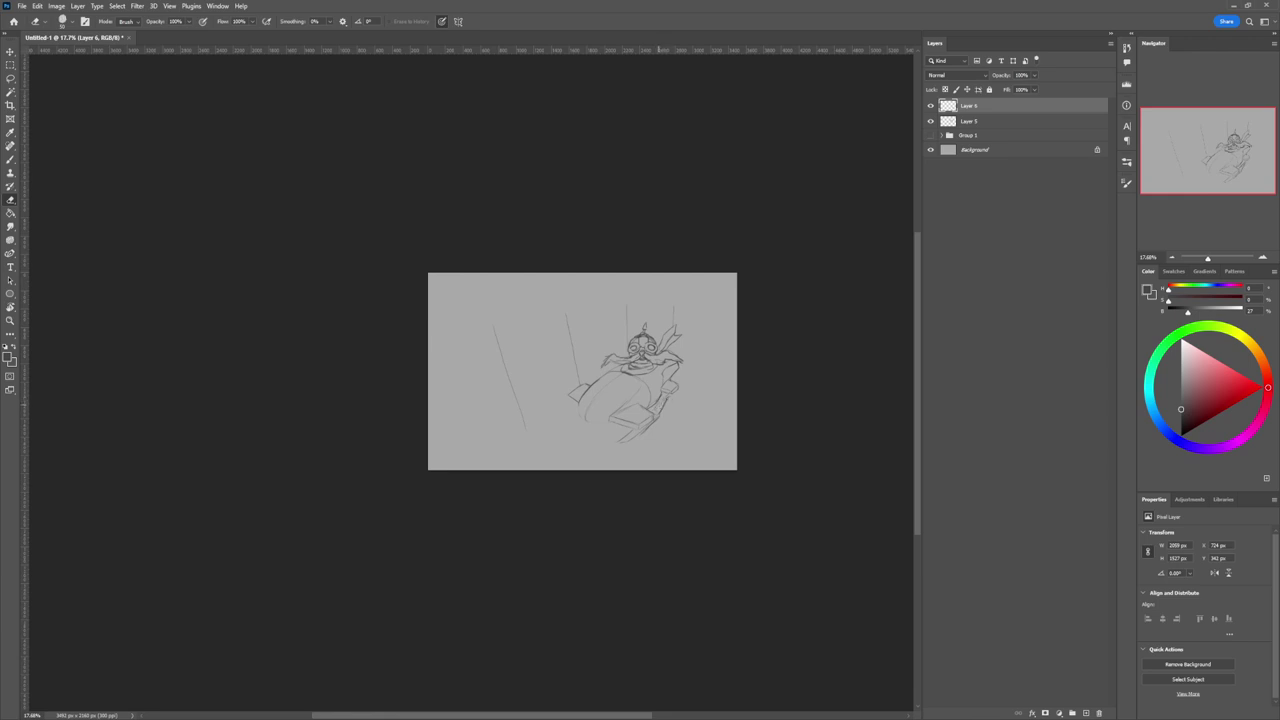
key(b)
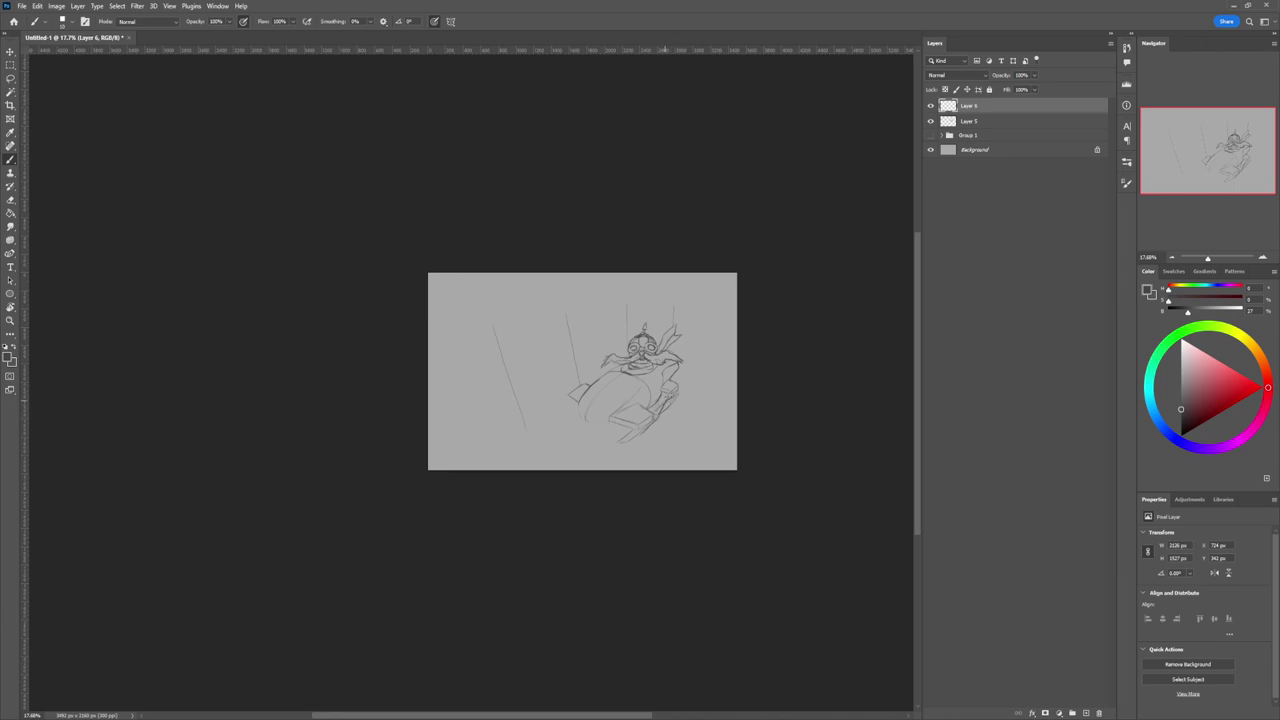
key(e)
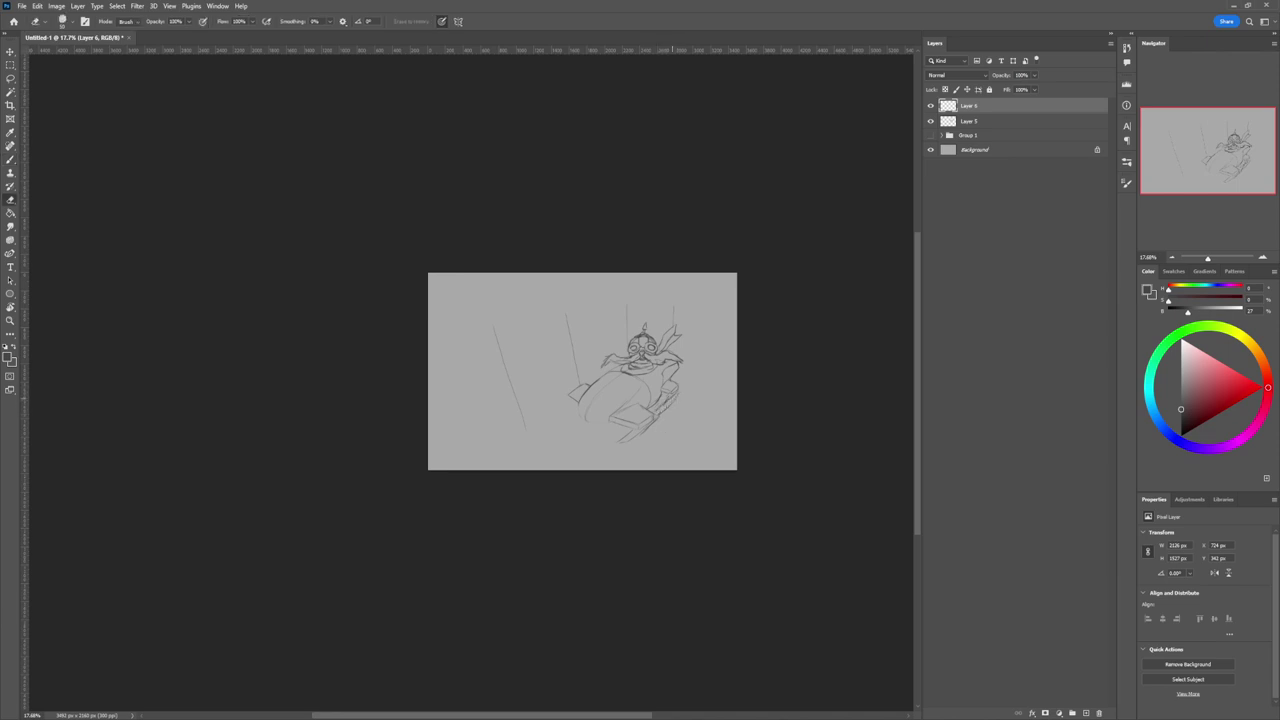
key(b)
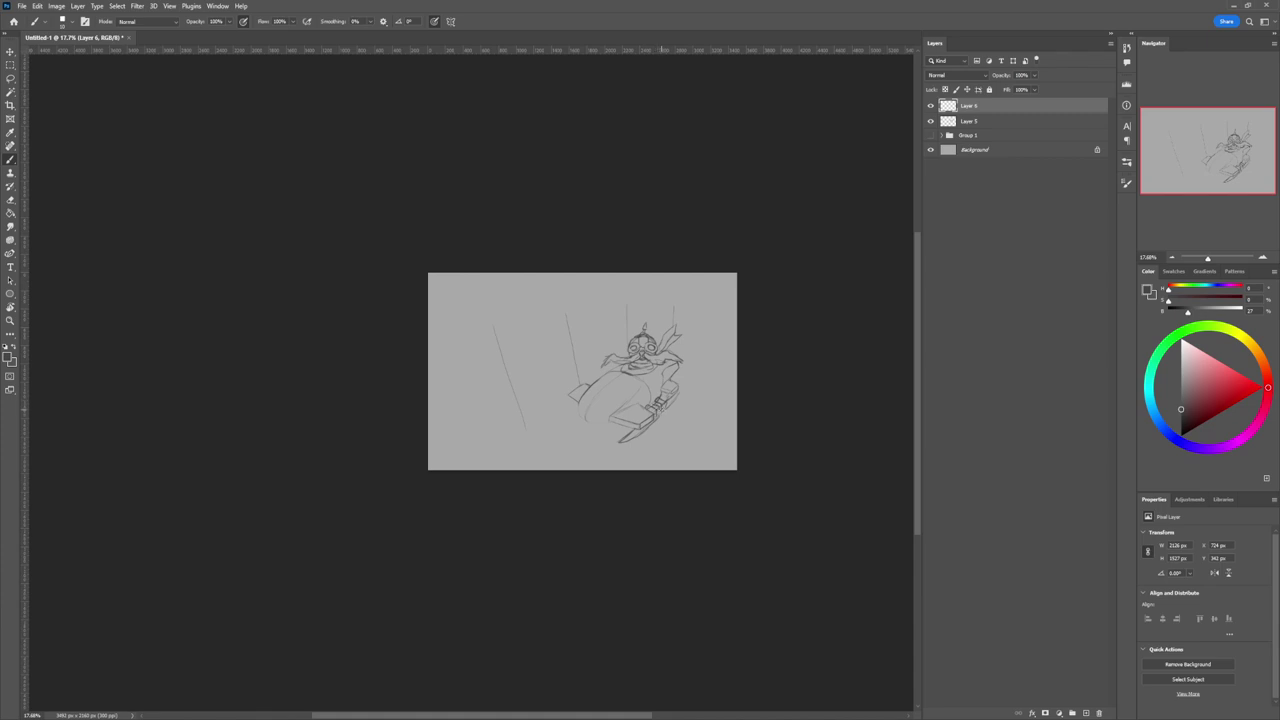
key(e)
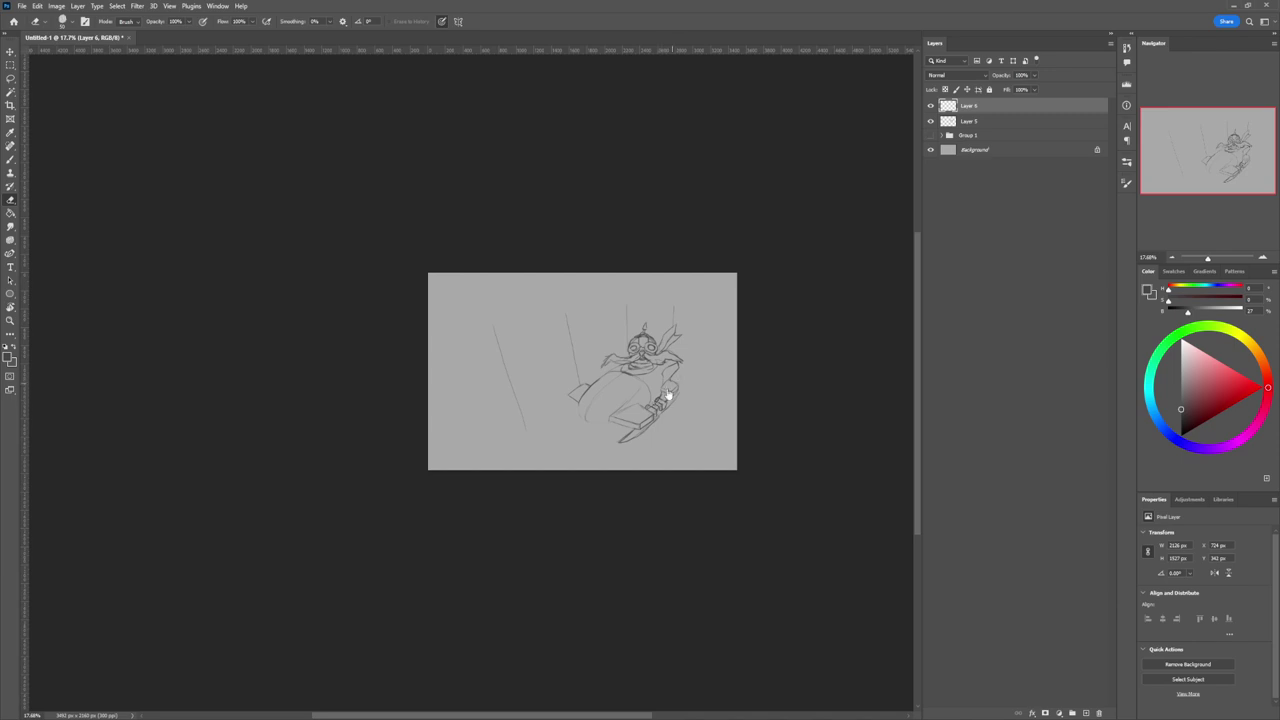
Step: Draw the rounded front outline that closes off the aircraft's fuselage
key(z)
mouse_move(668, 398)
mouse_down()
mouse_move(628, 410)
mouse_move(648, 409)
mouse_up()
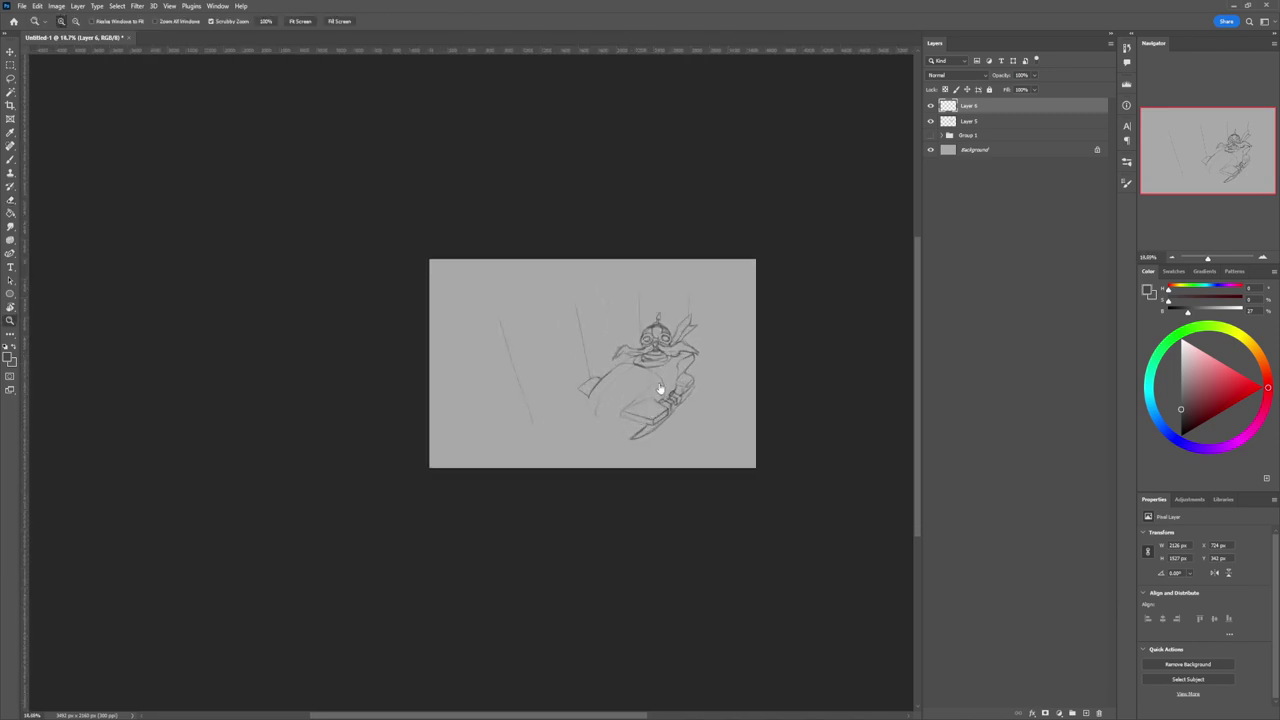
key(b)
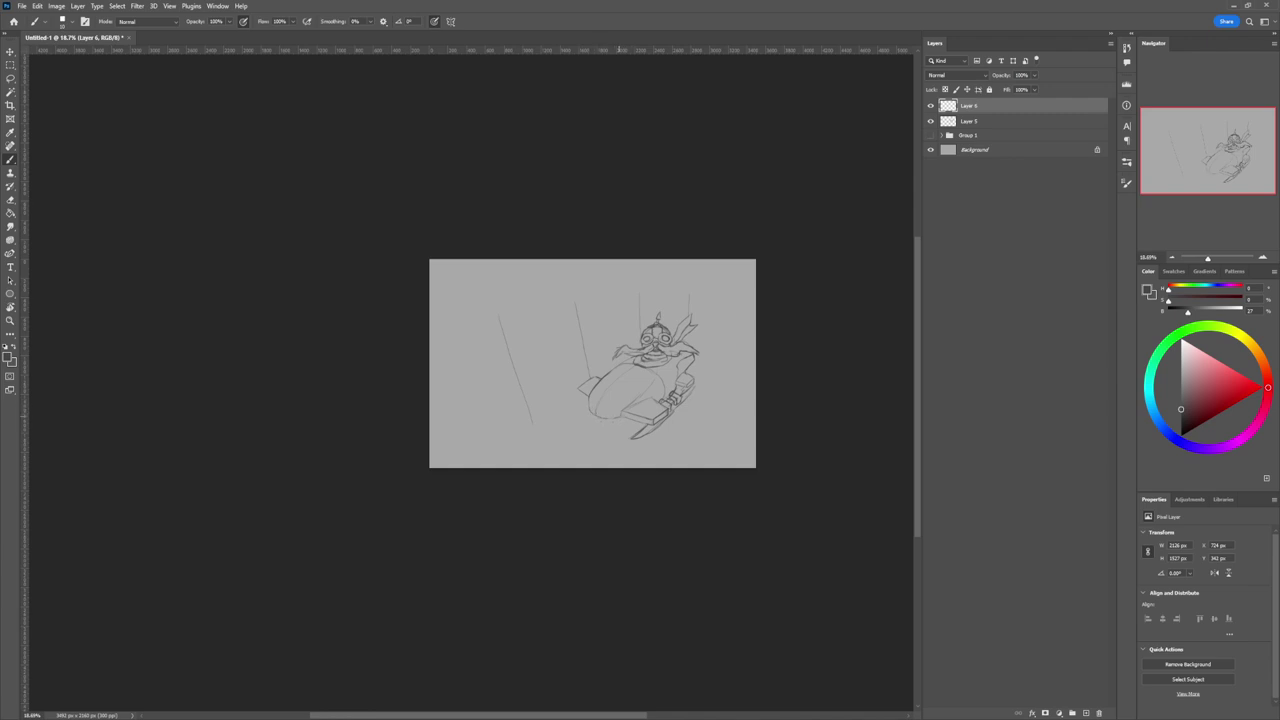
key(z)
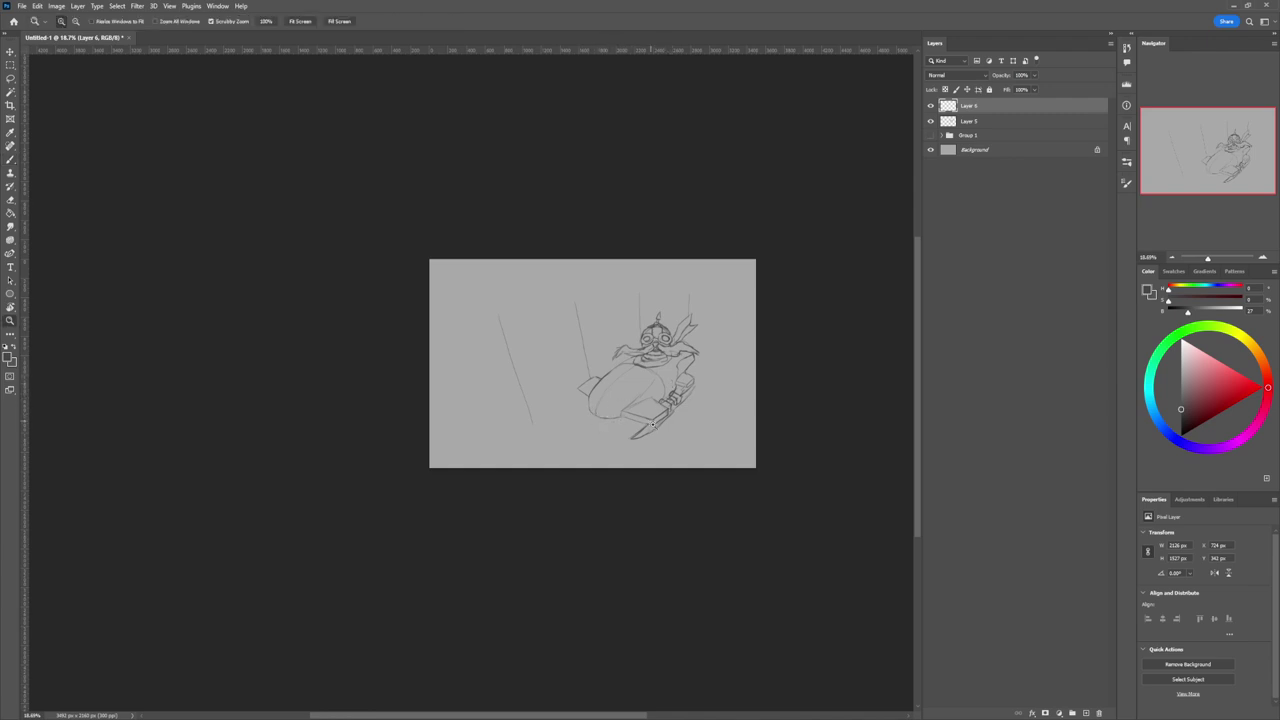
mouse_move(657, 424)
mouse_down()
mouse_move(643, 424)
mouse_move(664, 430)
mouse_up()
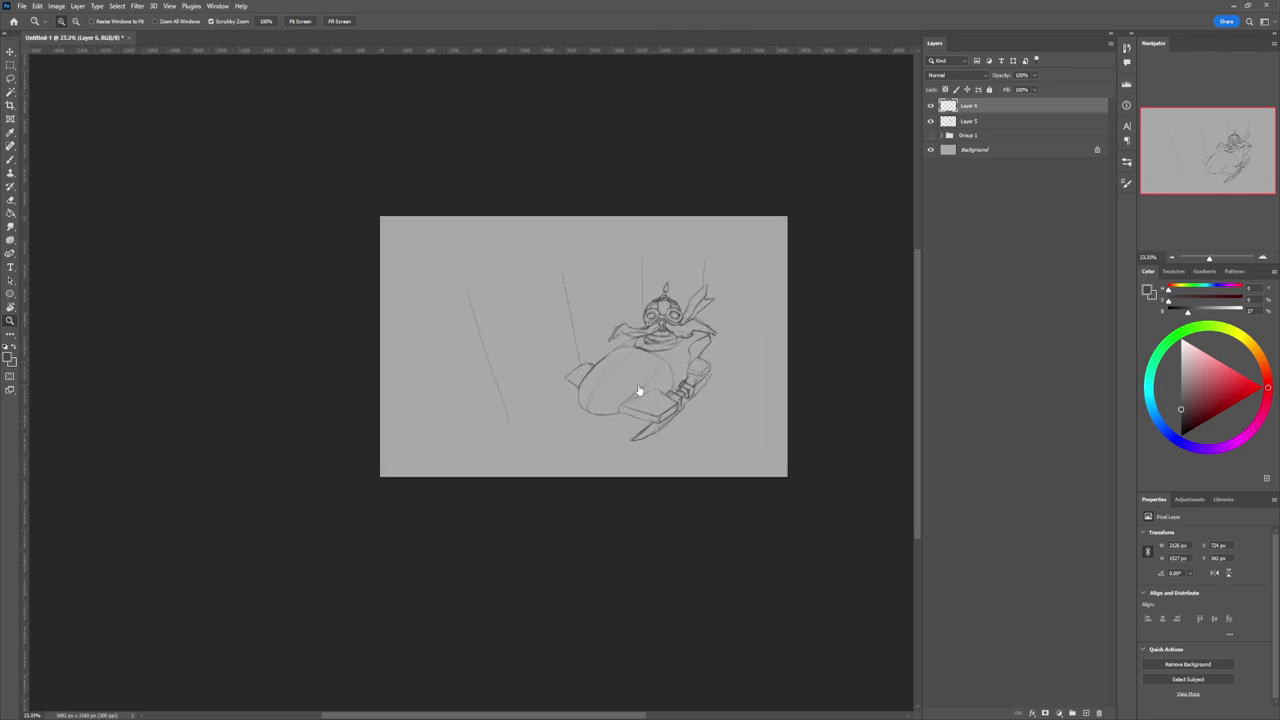
key(b)
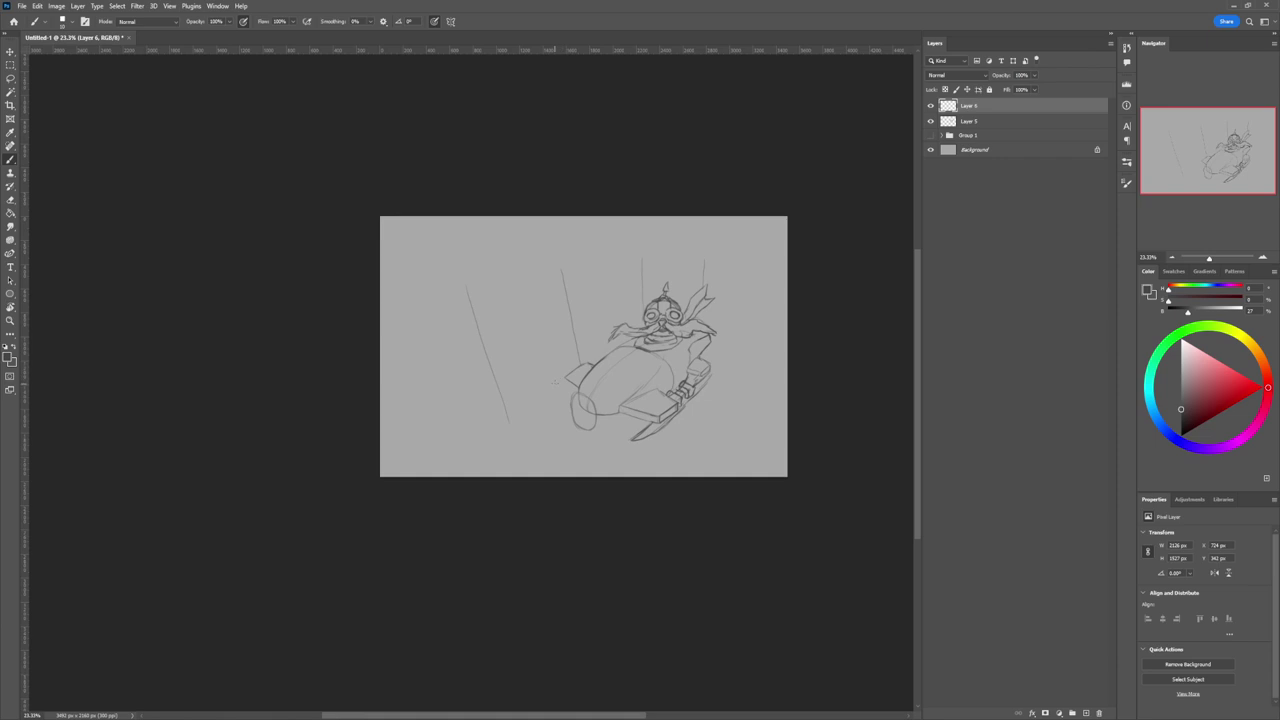
key(ctrl+z)
key(ctrl+z)
key(ctrl+z)
key(ctrl+z)
key(ctrl+z)
key(ctrl+z)
key(ctrl+z)
key(ctrl+z)
Step: Draw a large round cowling with an inner circle on the fuselage's front, merging its layer down and erasing the hidden lines
key(z)
drag(628, 398, 660, 398)
key(b)
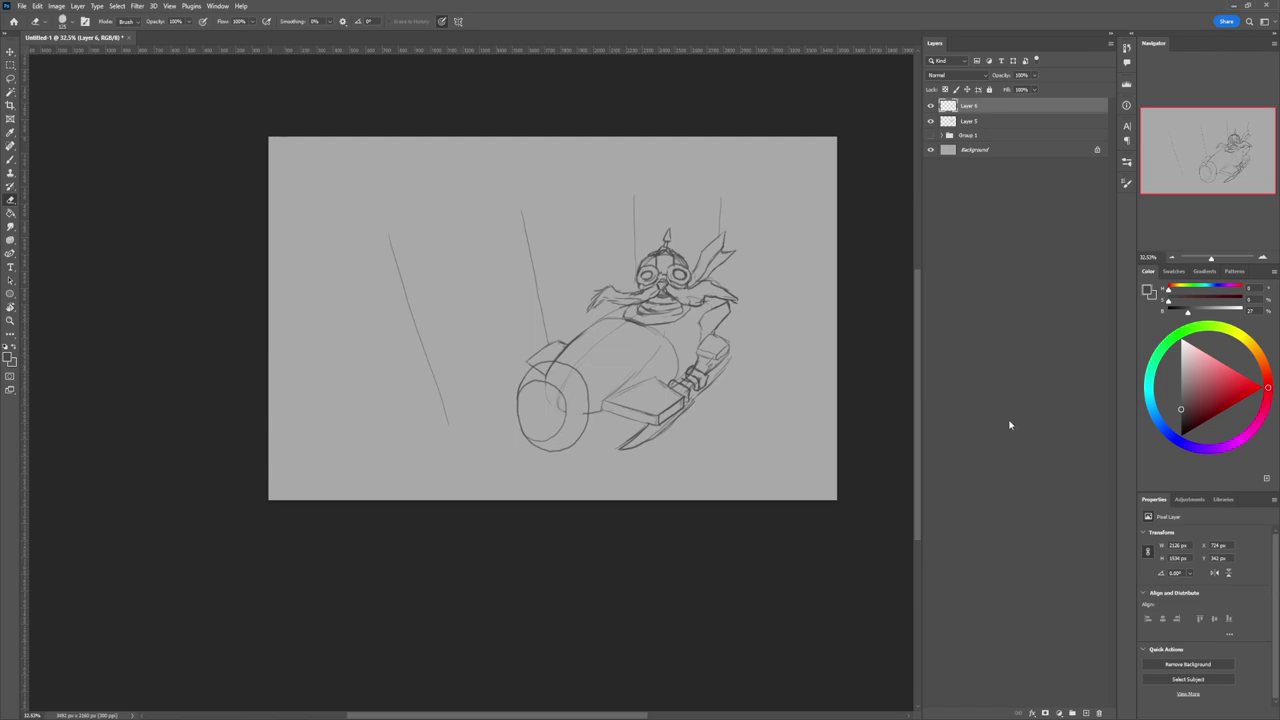
key(ctrl+e)
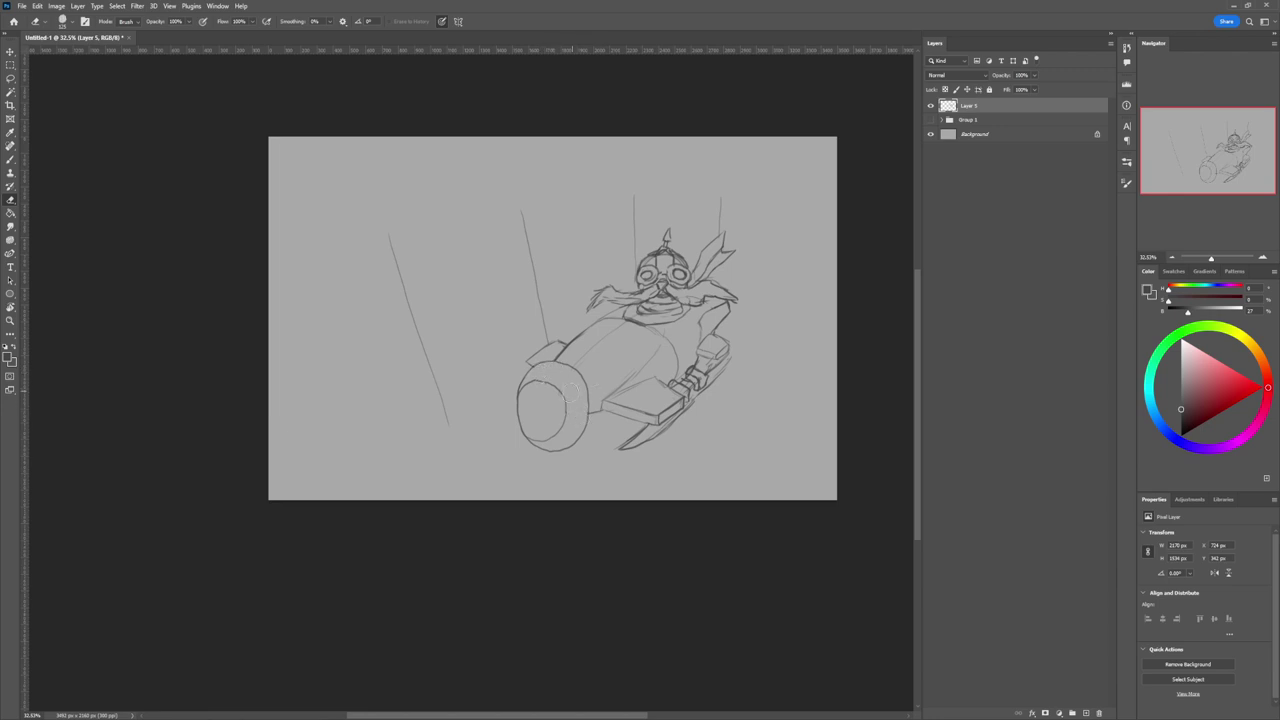
Step: Select the nose cowling with the Lasso and shrink it with Free Transform
key(z)
drag(611, 405, 643, 372)
key(b)
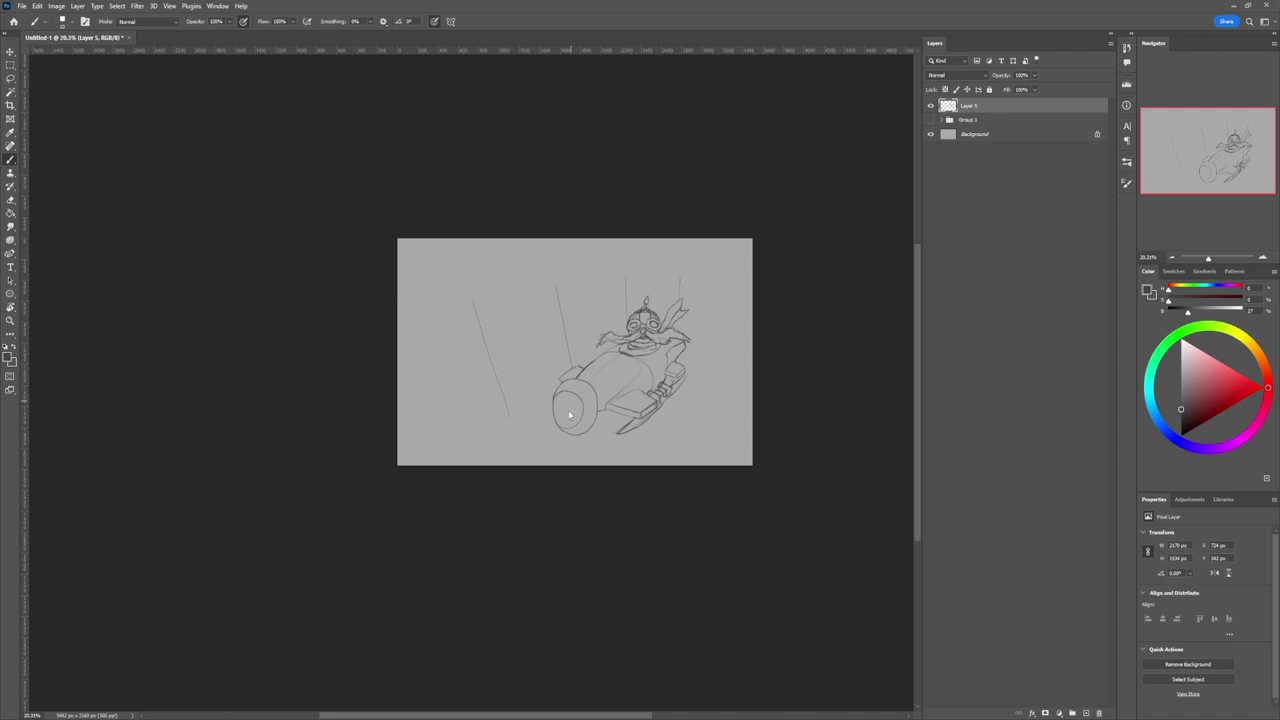
key(l)
mouse_move(576, 441)
mouse_down()
mouse_move(587, 383)
mouse_move(553, 390)
mouse_move(591, 442)
mouse_move(592, 413)
mouse_move(583, 437)
mouse_move(574, 422)
mouse_move(596, 401)
mouse_move(574, 372)
mouse_up()
key(ctrl+t)
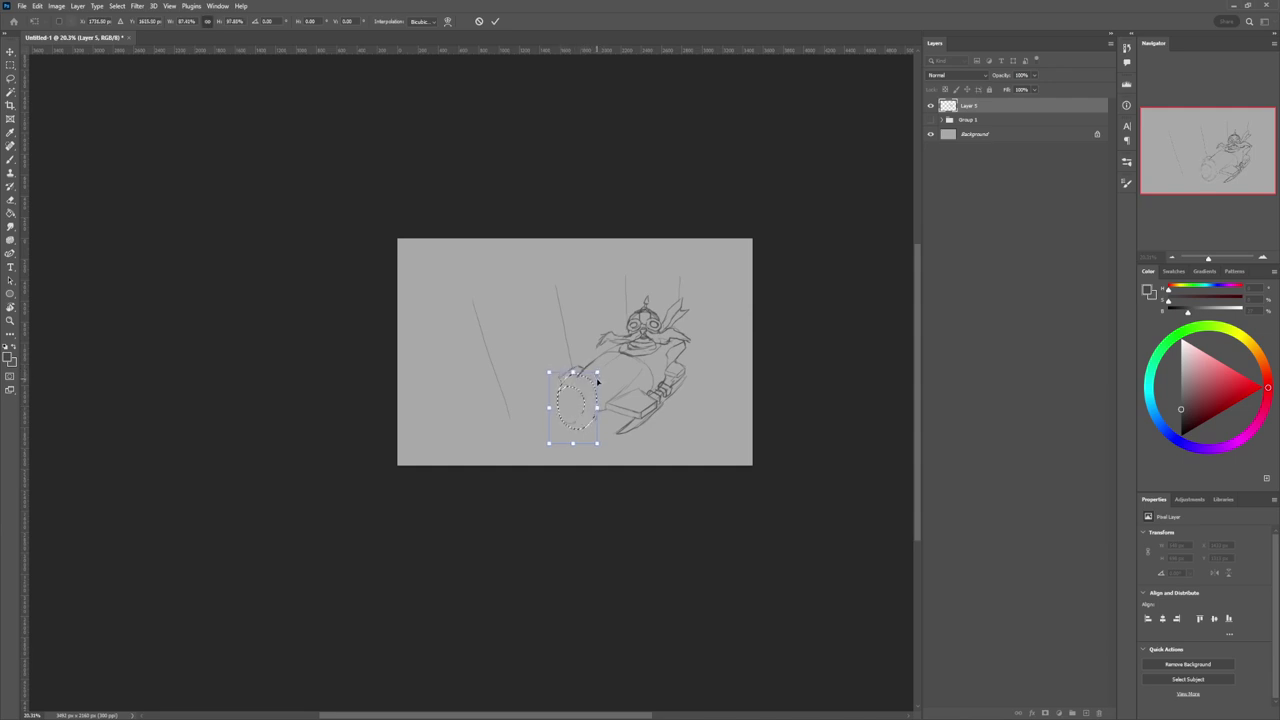
drag(597, 360, 583, 392)
key(Return)
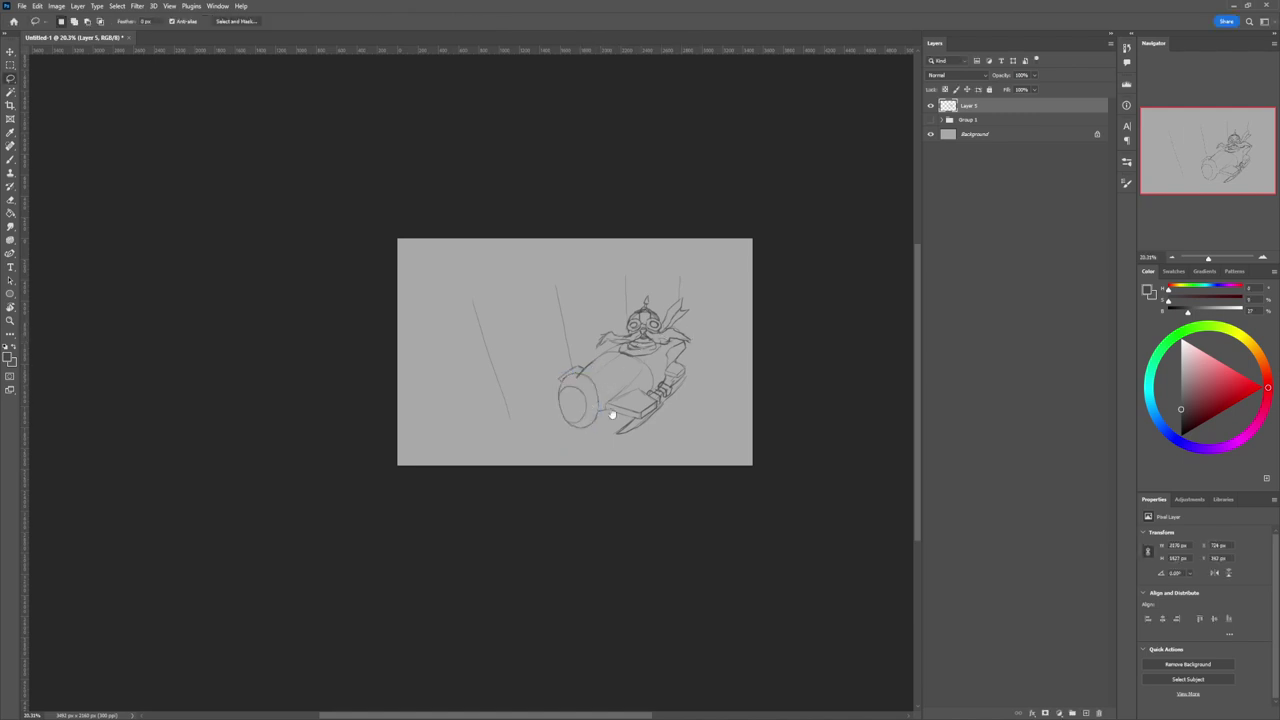
Step: Add a stepped hub to the cowling with a thin shaft ending in a blocky tip, erasing the overlapping lines
key(e)
key(b)
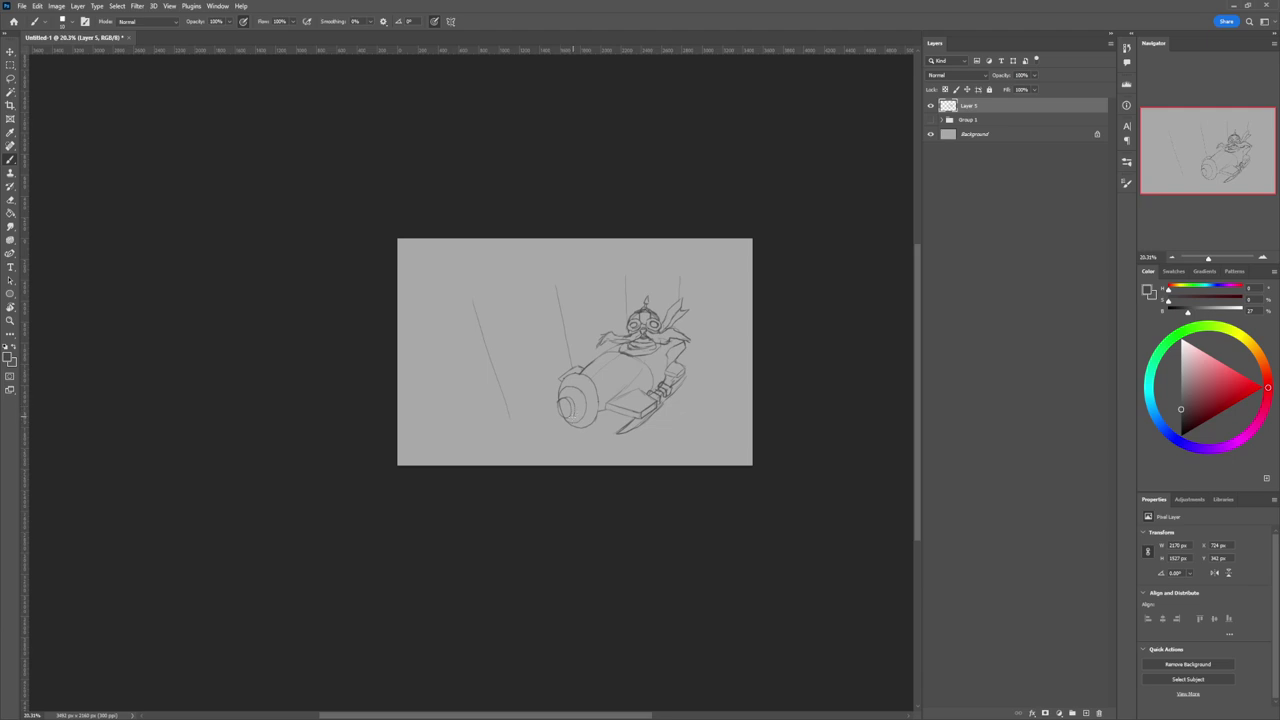
key(e)
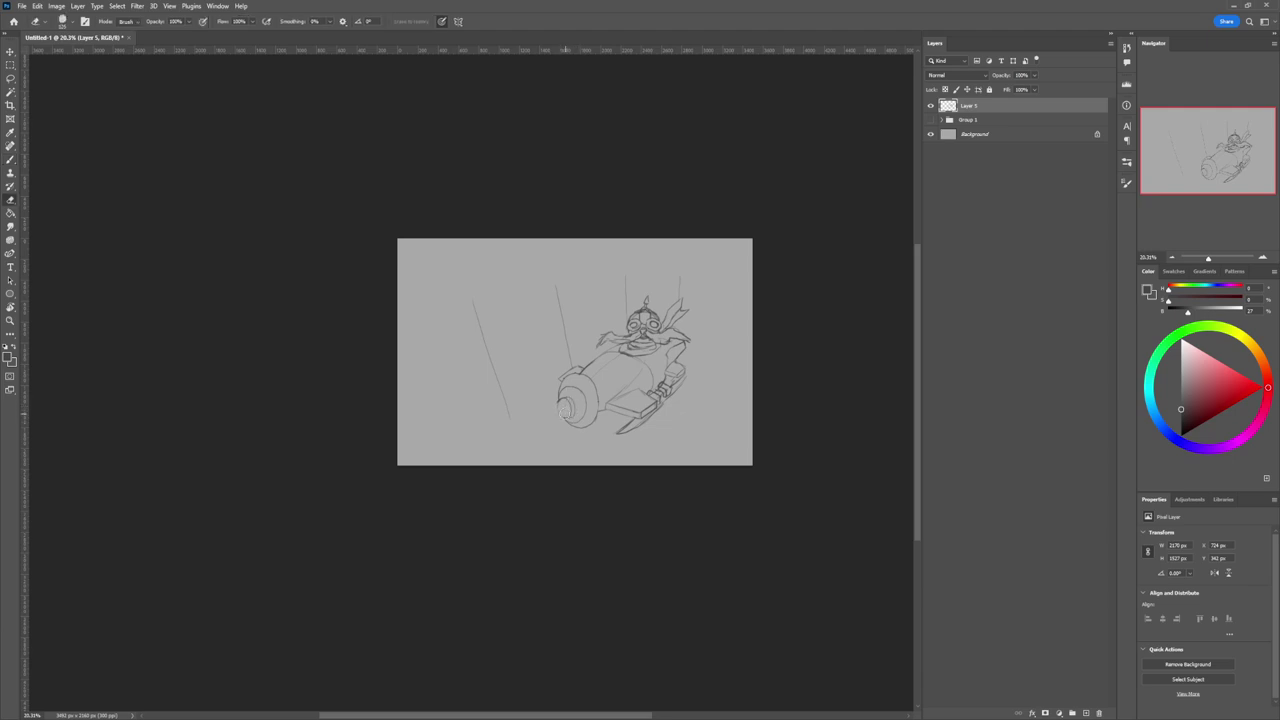
key(b)
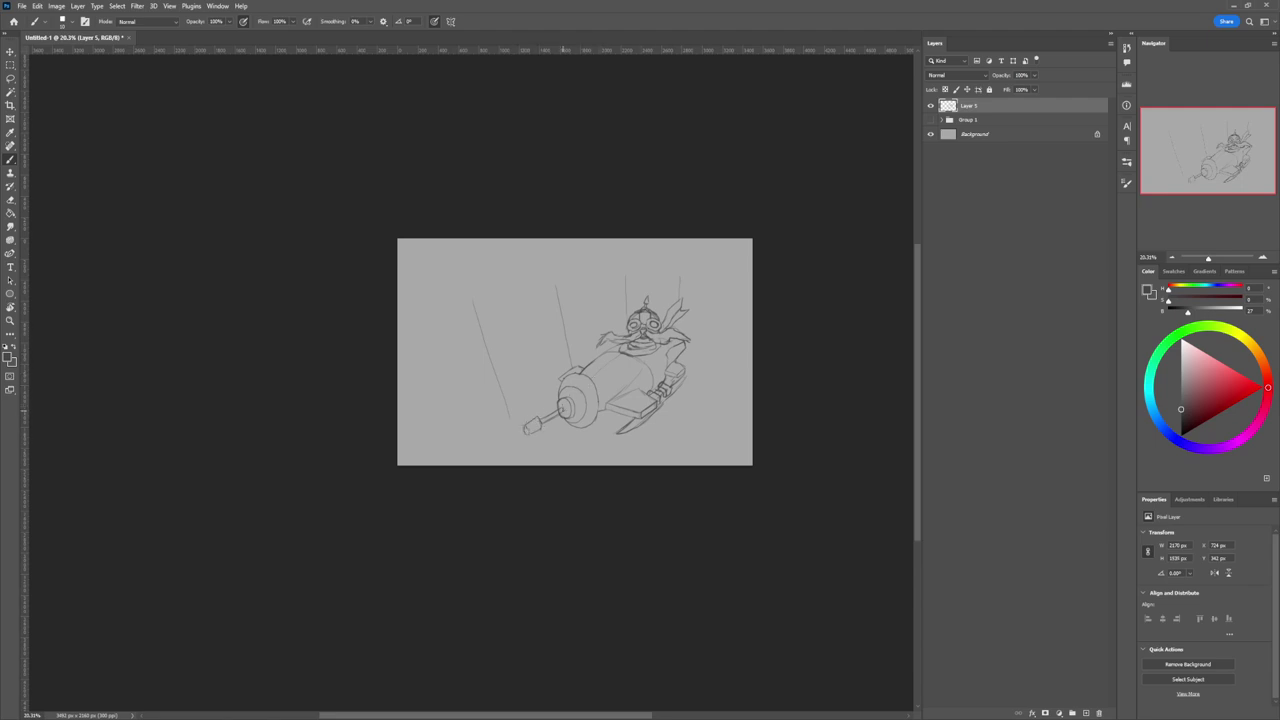
key(e)
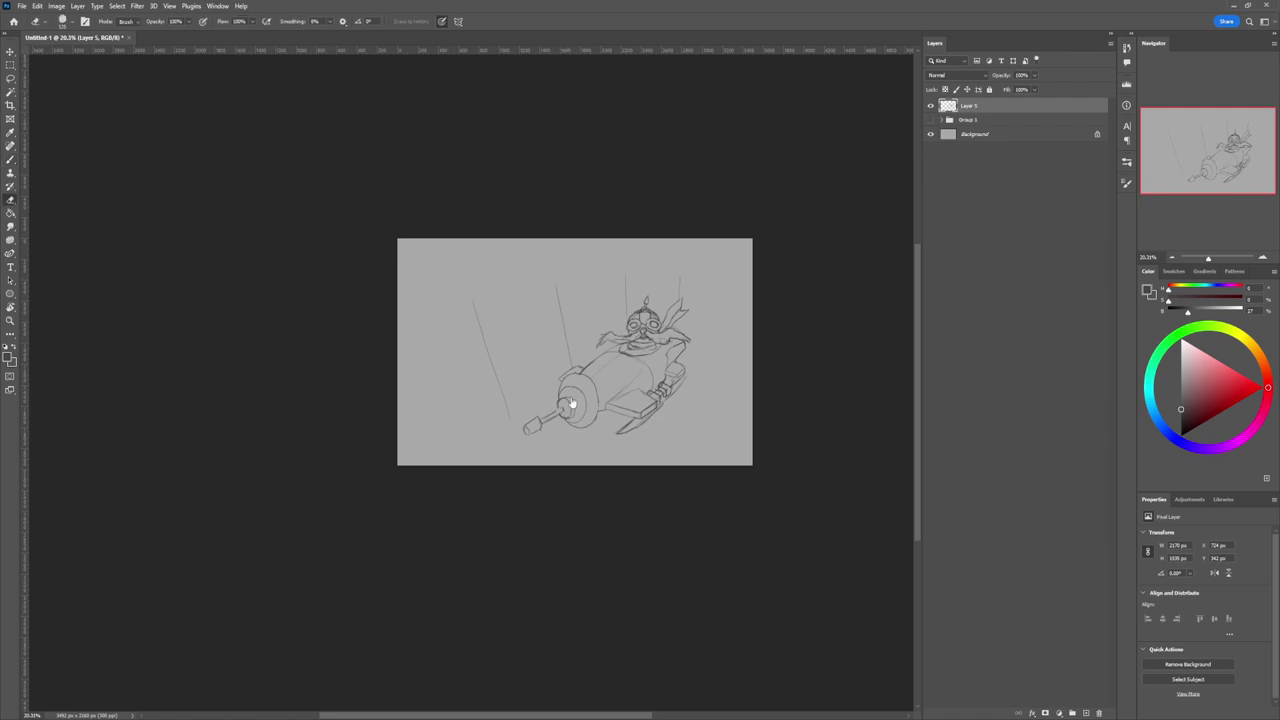
key(b)
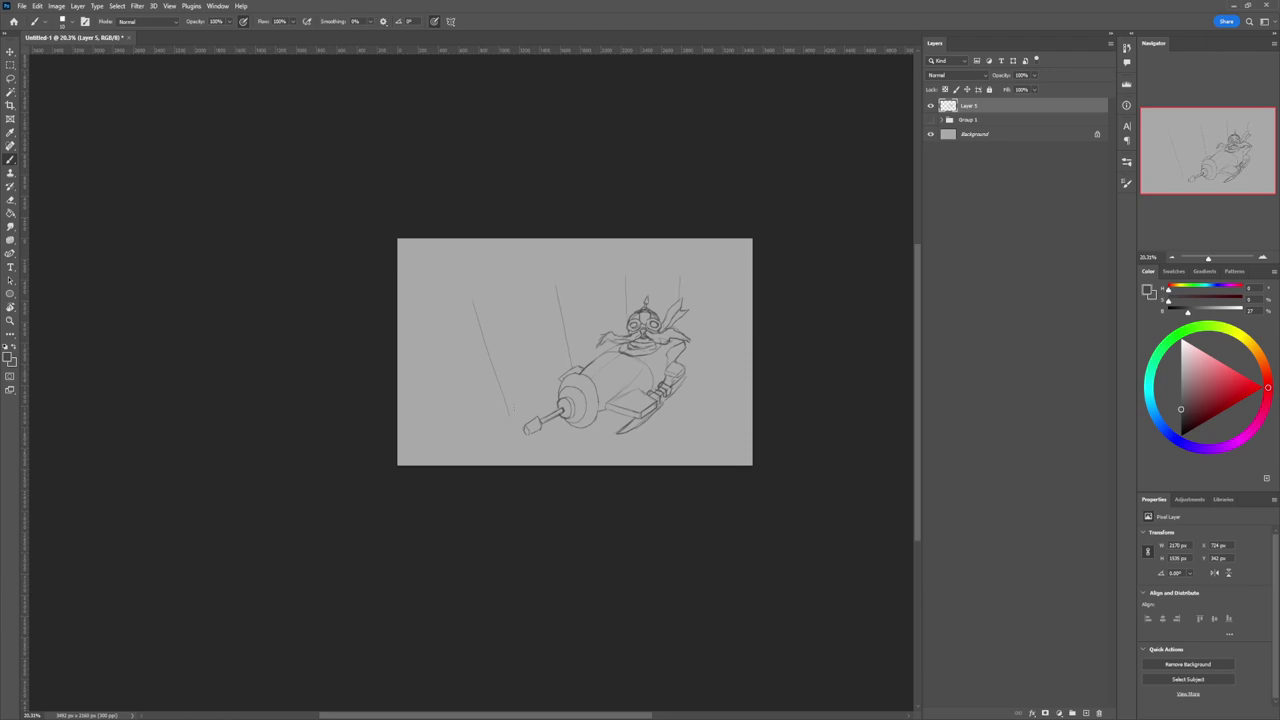
Step: Lasso around the complete silhouette of the pilot and aircraft, including the skid and nose shaft but excluding the guide lines
key(z)
drag(594, 428, 569, 354)
drag(650, 422, 701, 397)
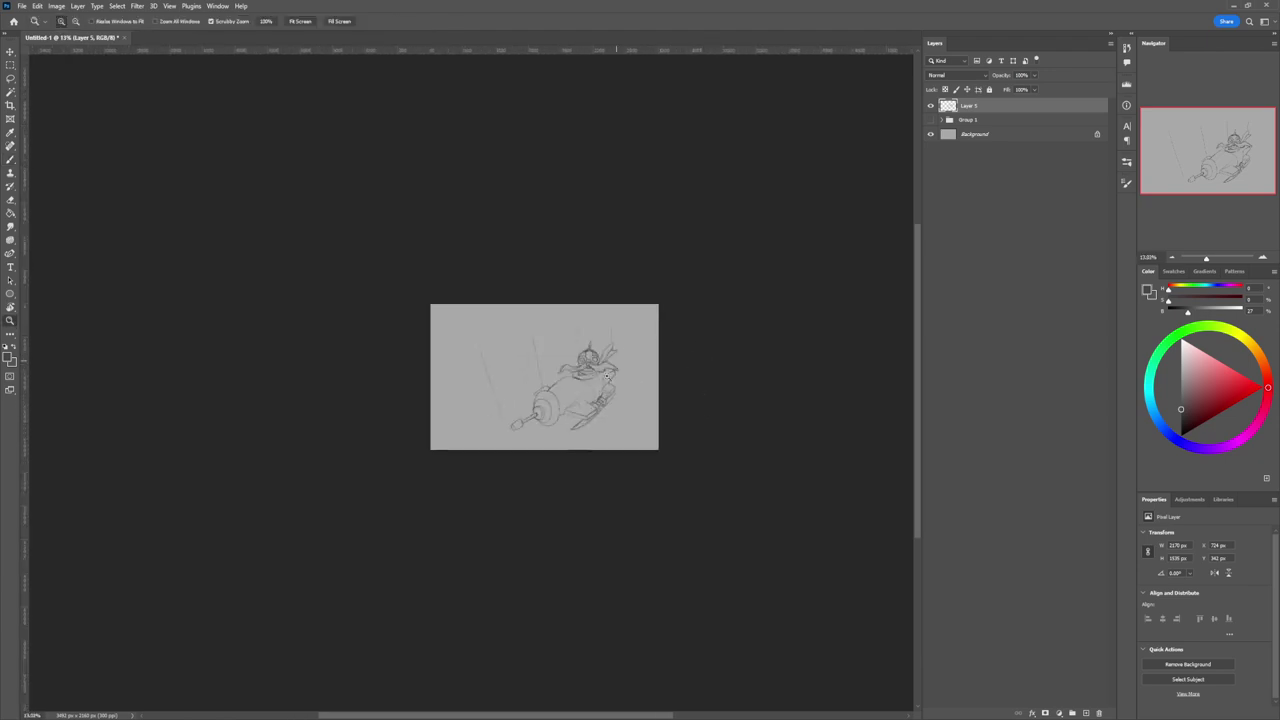
drag(608, 376, 707, 334)
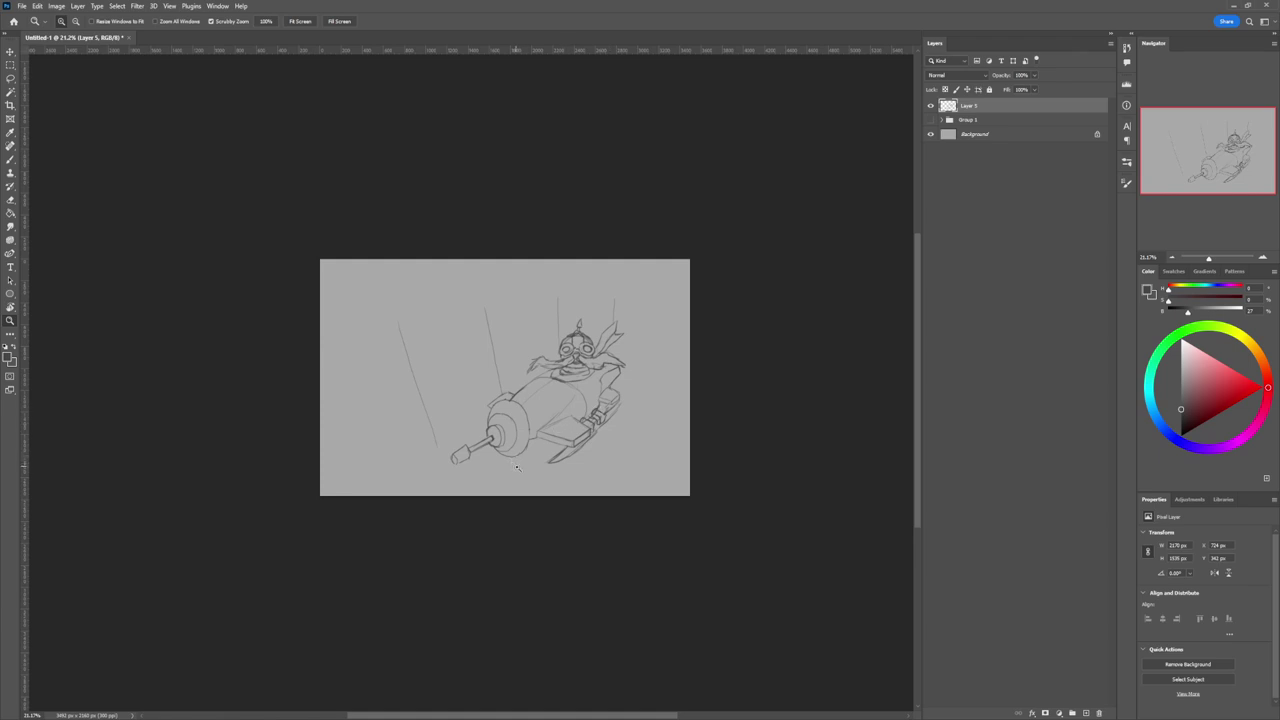
drag(517, 467, 575, 445)
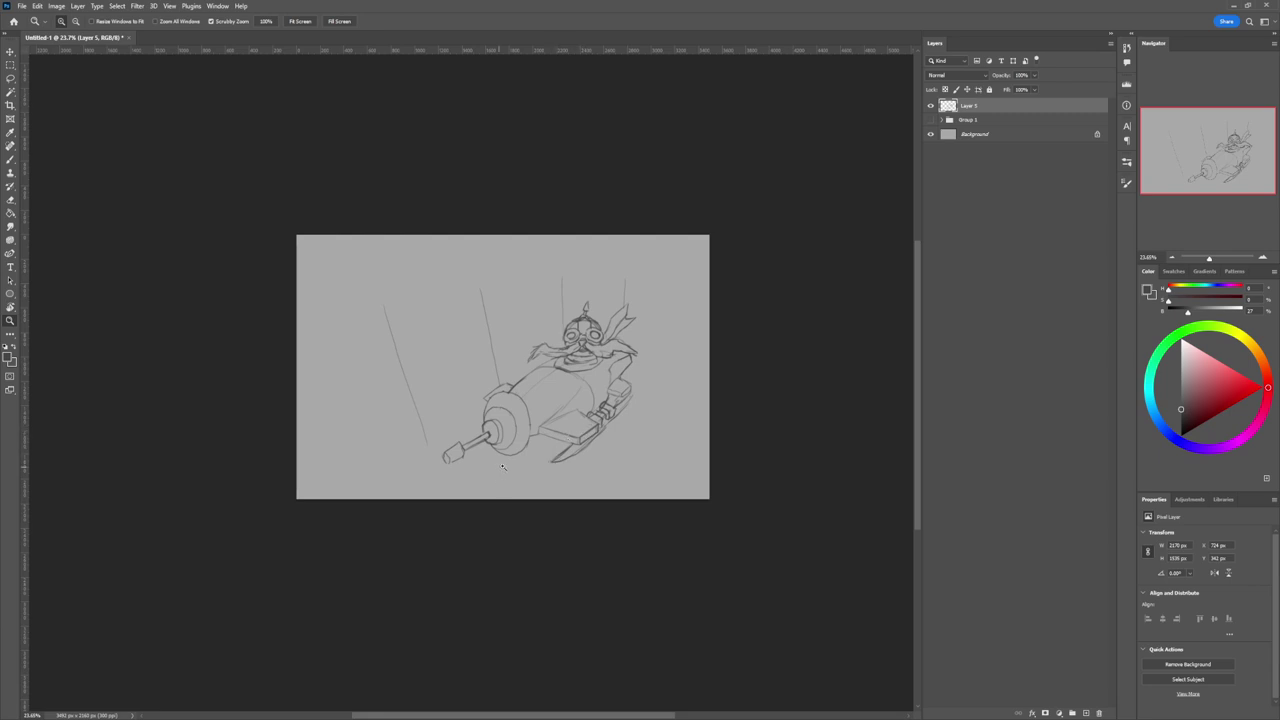
drag(561, 473, 506, 430)
key(l)
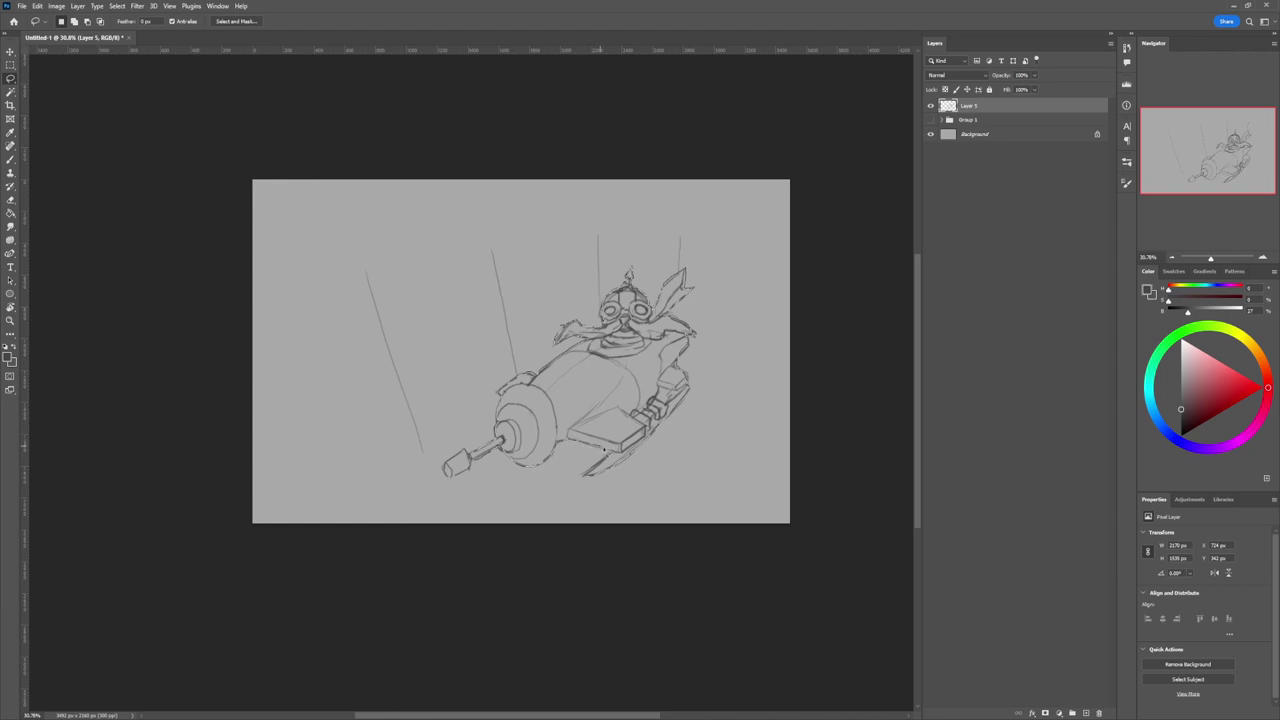
drag(598, 467, 586, 474)
mouse_move(512, 452)
mouse_down()
mouse_move(447, 465)
mouse_move(449, 484)
mouse_move(488, 459)
mouse_up()
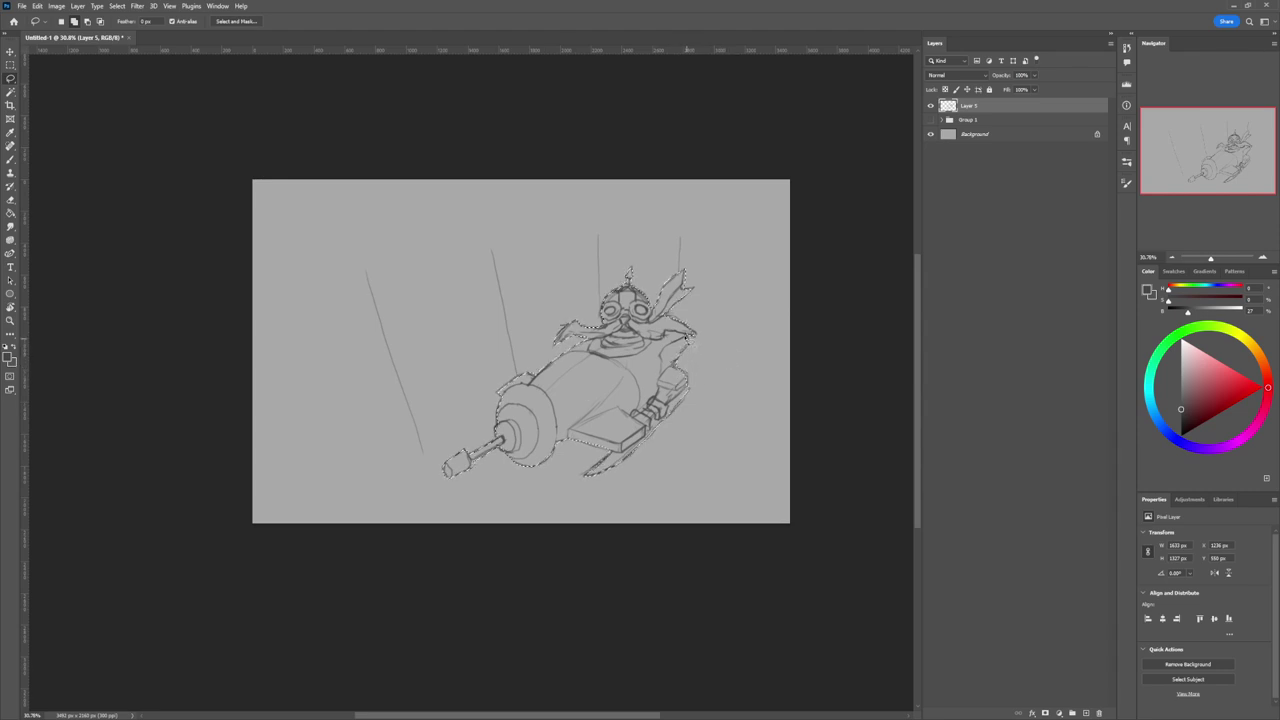
Step: Set the foreground colour to a neutral grey with 40% brightness and greatly enlarge the brush
mouse_move(638, 413)
mouse_down()
mouse_move(598, 413)
mouse_move(654, 410)
mouse_up()
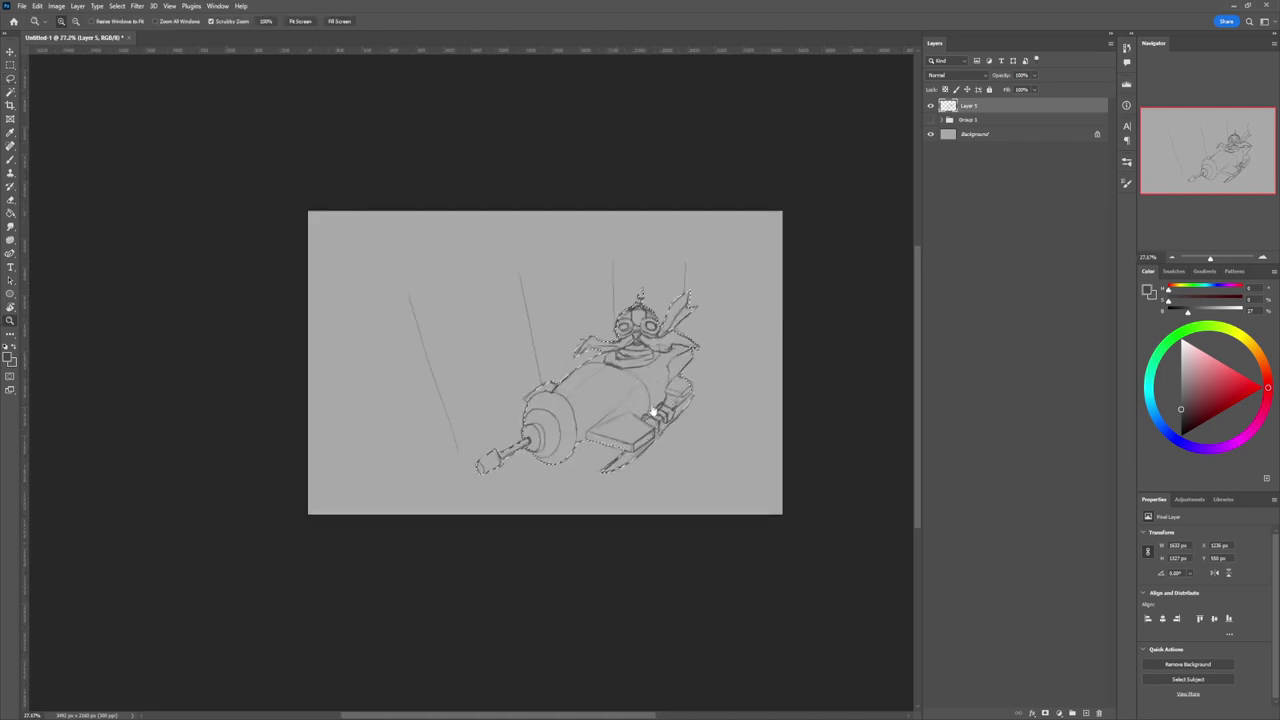
key(b)
drag(1181, 411, 1181, 397)
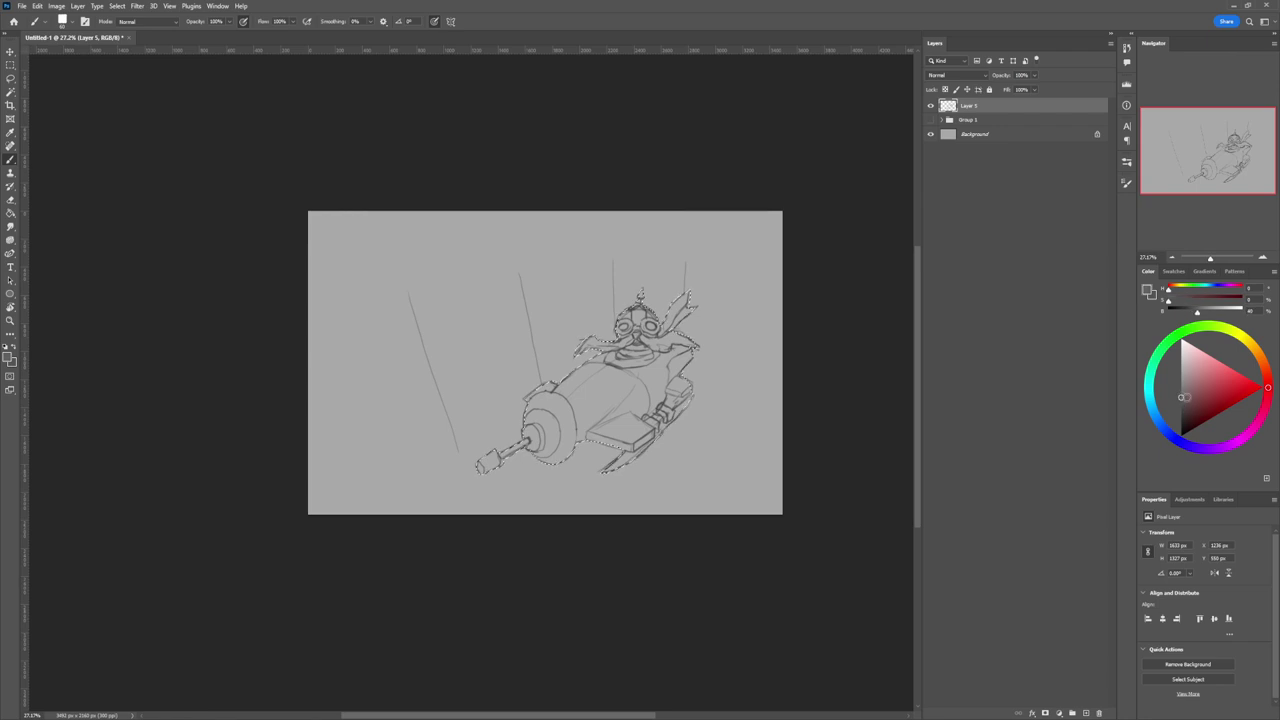
key(bracketright)
key(bracketright)
key(bracketright)
key(bracketright)
key(bracketright)
key(bracketright)
Step: Create a new layer beneath the line sketch and fill the selected silhouette with the foreground grey
click(968, 120)
key(ctrl+shift+alt+n)
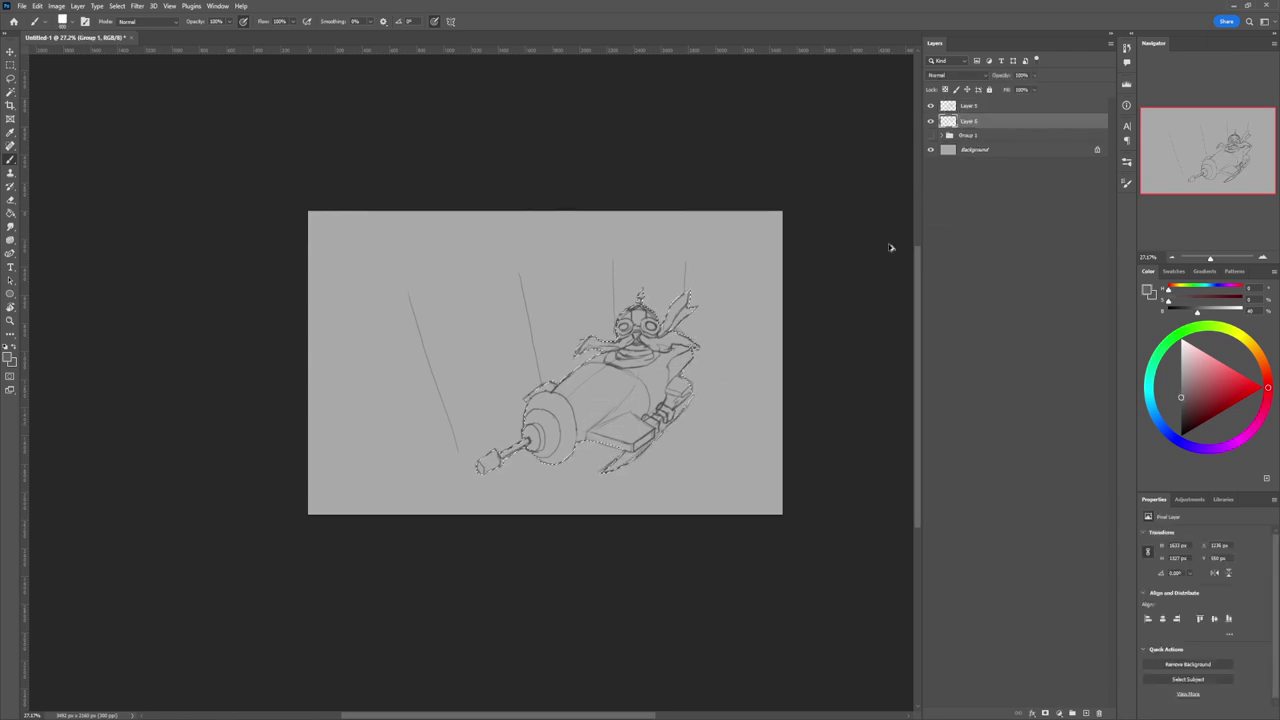
key(alt+BackSpace)
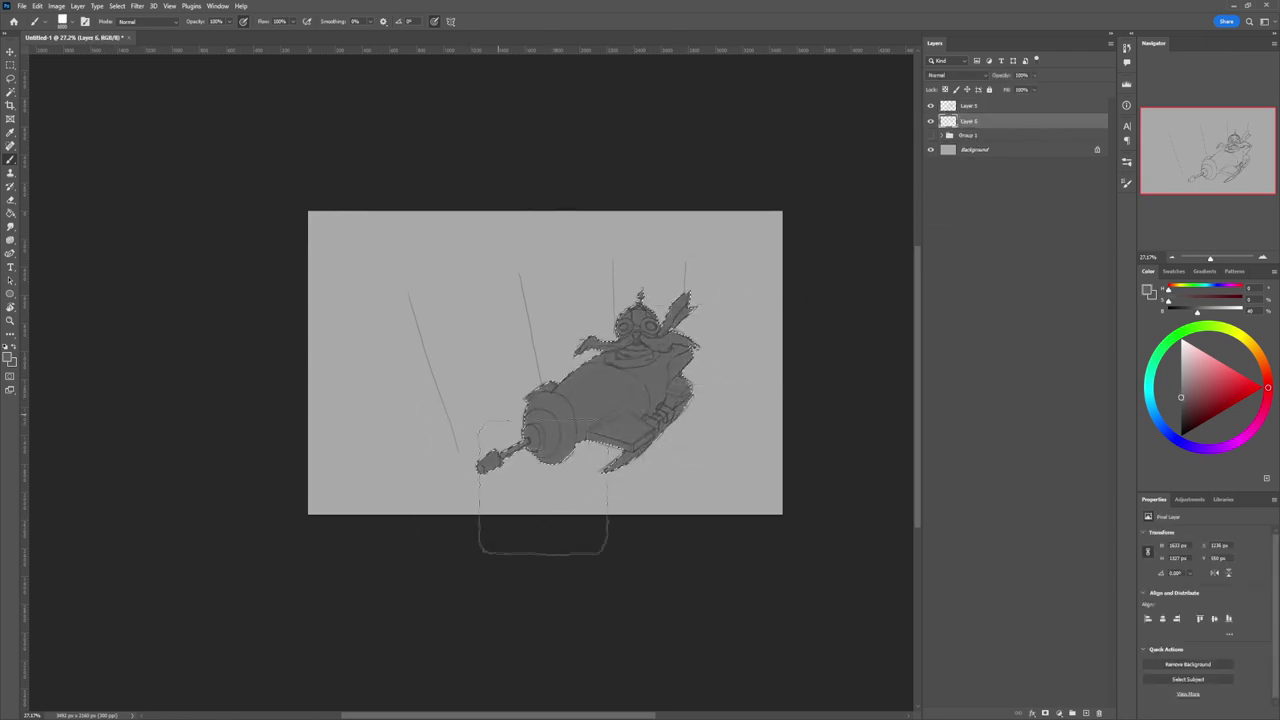
key(z)
drag(550, 479, 512, 470)
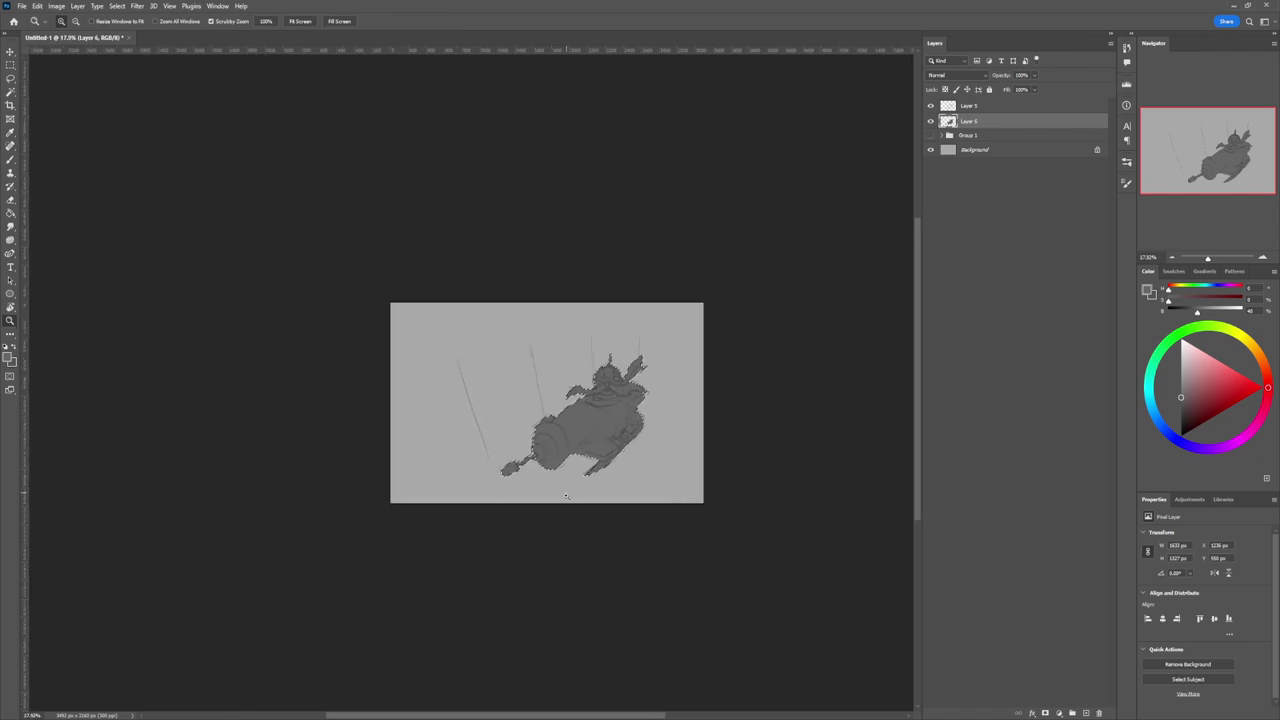
Step: Add an empty layer beneath the grey silhouette layer, directly above Group 1
click(1181, 403)
mouse_move(585, 420)
mouse_down()
mouse_move(593, 410)
mouse_move(553, 421)
mouse_move(571, 423)
mouse_up()
key(b)
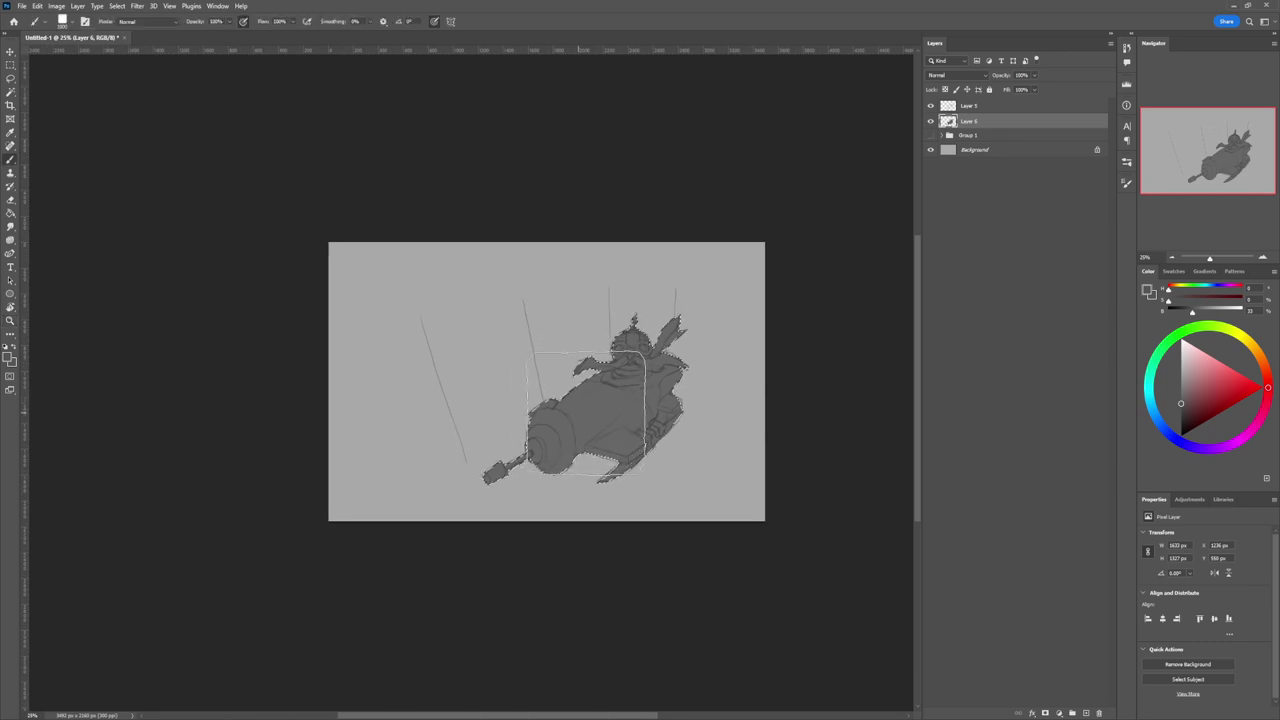
click(976, 136)
key(ctrl+shift+alt+n)
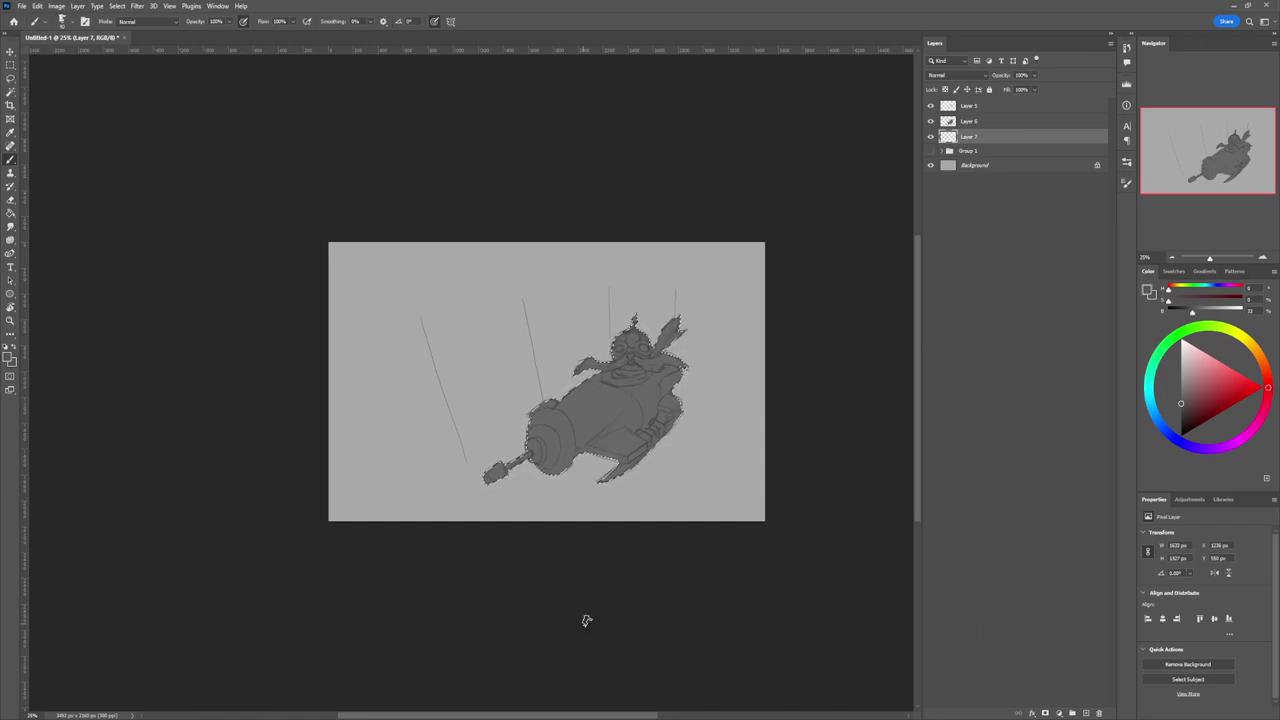
Step: Deselect the silhouette and cover the whole new layer with dark grey at 21% brightness
drag(1186, 404, 1181, 415)
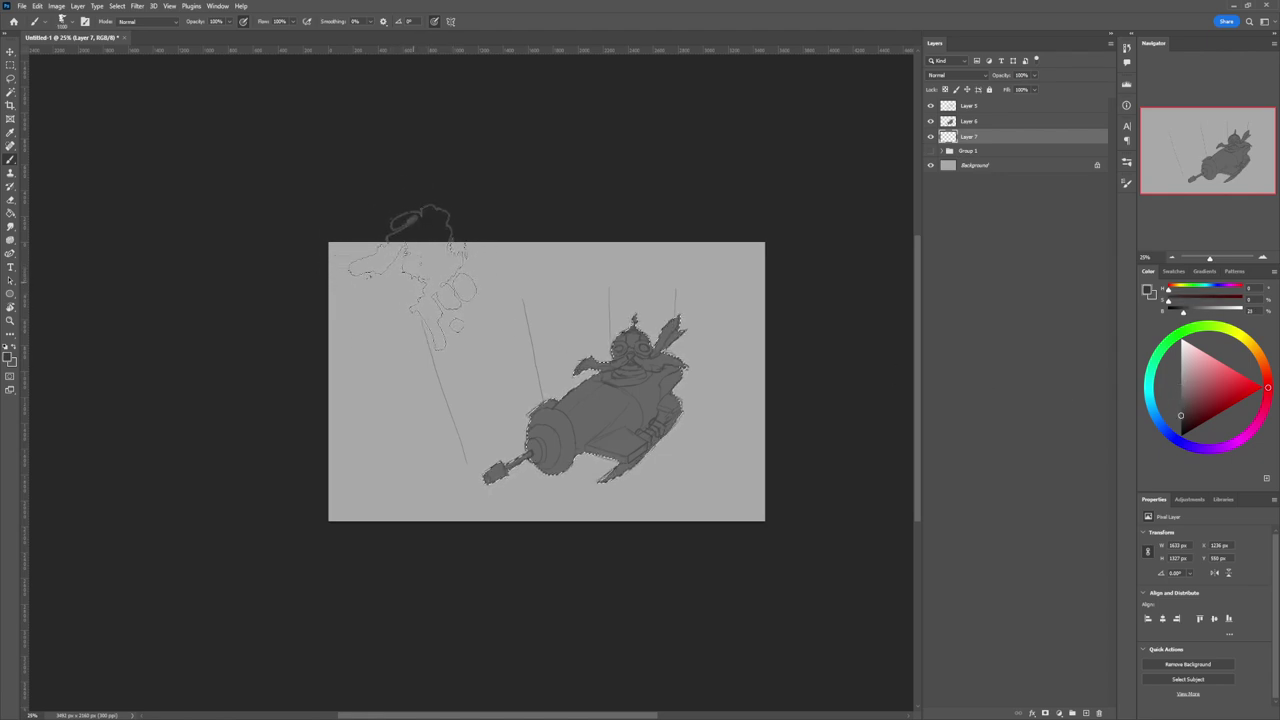
key(z)
mouse_move(491, 383)
mouse_down()
mouse_move(468, 368)
mouse_move(471, 400)
mouse_up()
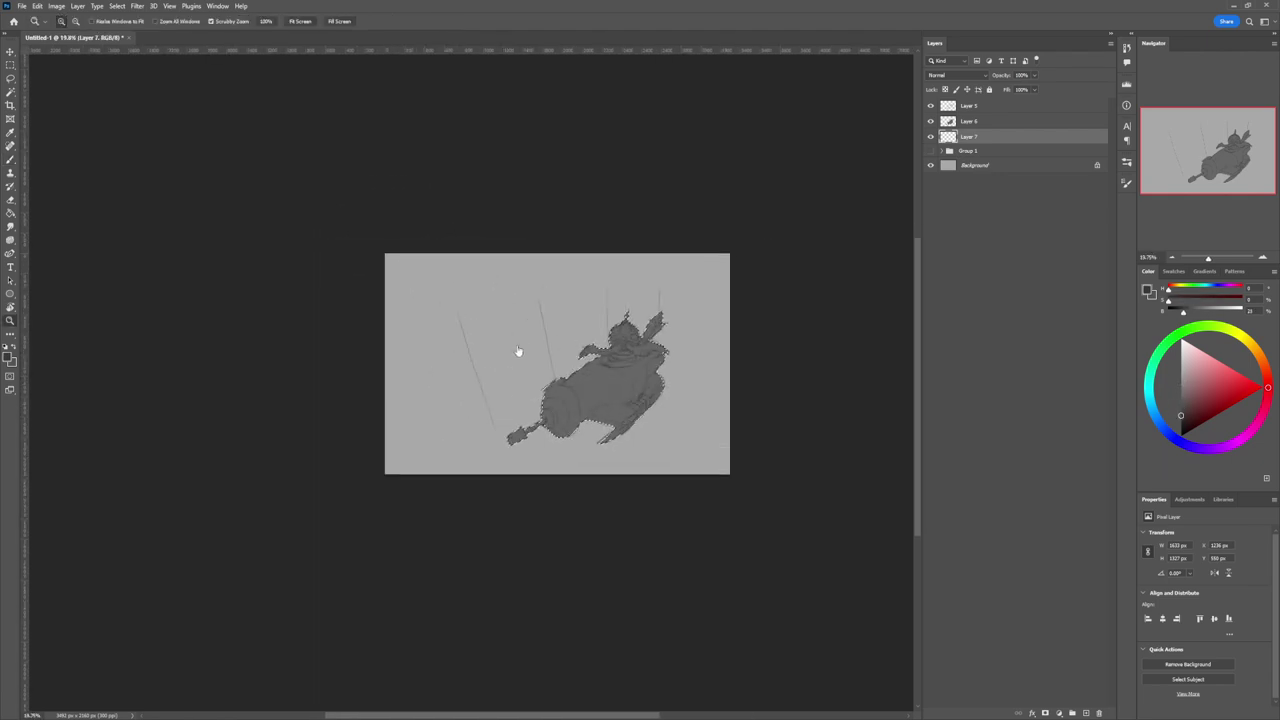
key(b)
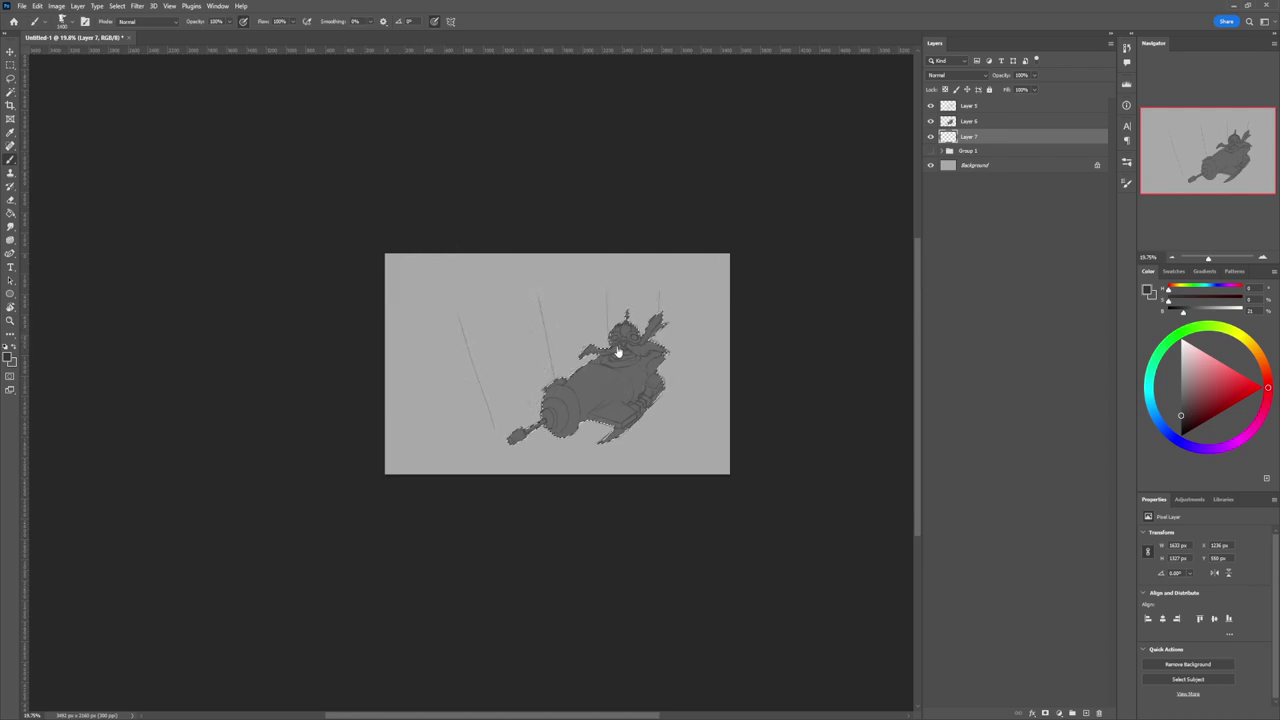
key(l)
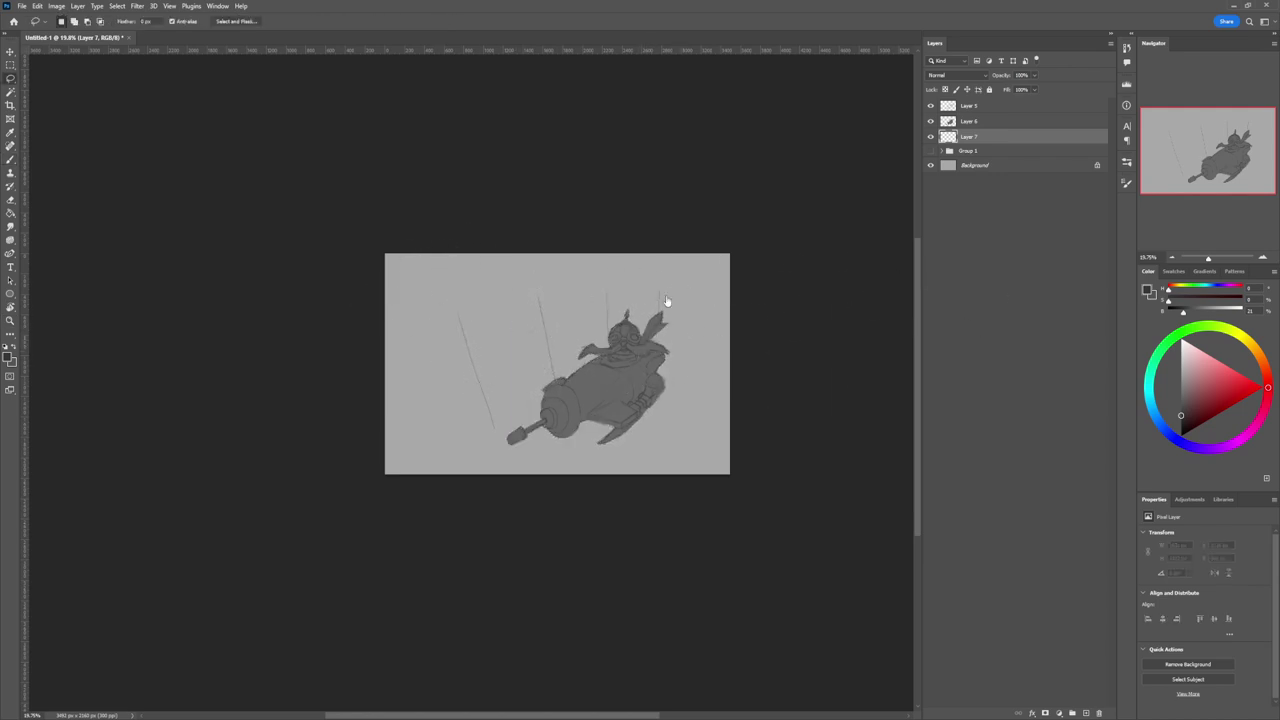
key(b)
mouse_move(428, 262)
mouse_down()
mouse_move(410, 243)
mouse_move(425, 215)
mouse_move(450, 215)
mouse_move(400, 330)
mouse_move(420, 350)
mouse_move(460, 270)
mouse_move(418, 443)
mouse_move(593, 217)
mouse_move(548, 262)
mouse_move(471, 457)
mouse_move(680, 300)
mouse_move(749, 271)
mouse_move(720, 425)
mouse_move(736, 229)
mouse_move(443, 428)
mouse_move(395, 487)
mouse_move(437, 333)
mouse_move(643, 532)
mouse_move(742, 400)
mouse_up()
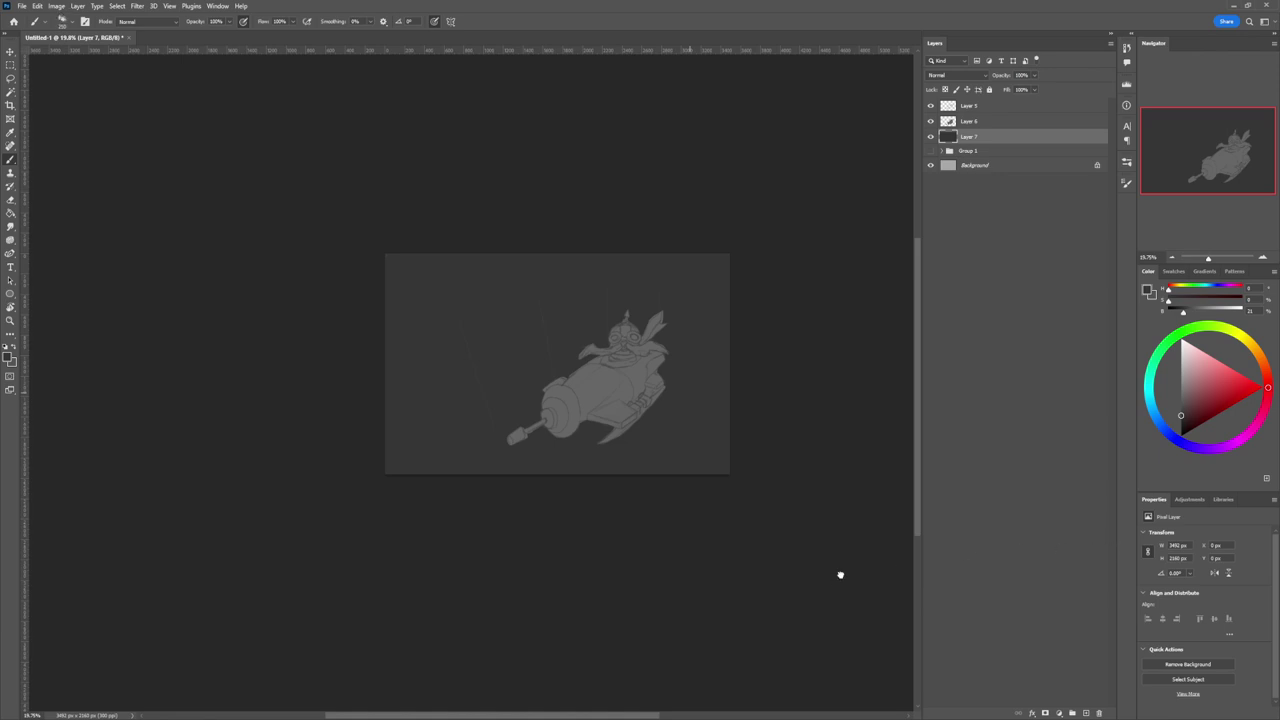
Step: Paint billowing clouds behind the aircraft in progressively lighter greys up to 80% brightness, using a textured brush in decreasing sizes
click(1181, 377)
mouse_move(508, 371)
mouse_down()
mouse_move(525, 346)
mouse_move(493, 398)
mouse_move(567, 310)
mouse_move(610, 334)
mouse_move(545, 362)
mouse_move(515, 408)
mouse_move(480, 394)
mouse_move(432, 429)
mouse_move(478, 464)
mouse_move(579, 381)
mouse_move(590, 389)
mouse_move(548, 387)
mouse_move(472, 423)
mouse_move(463, 472)
mouse_move(607, 338)
mouse_move(702, 342)
mouse_move(599, 377)
mouse_move(508, 440)
mouse_move(545, 462)
mouse_move(488, 434)
mouse_move(488, 402)
mouse_move(634, 341)
mouse_move(675, 344)
mouse_move(591, 453)
mouse_move(738, 417)
mouse_up()
click(1181, 358)
key([)
mouse_move(590, 418)
mouse_down()
mouse_move(564, 428)
mouse_move(648, 437)
mouse_move(636, 440)
mouse_up()
key([)
mouse_move(676, 388)
mouse_down()
mouse_move(686, 383)
mouse_move(592, 460)
mouse_move(616, 311)
mouse_move(485, 452)
mouse_move(565, 326)
mouse_move(438, 430)
mouse_move(558, 354)
mouse_move(470, 420)
mouse_move(545, 375)
mouse_move(518, 330)
mouse_move(655, 323)
mouse_move(646, 446)
mouse_move(665, 380)
mouse_move(653, 360)
mouse_move(686, 355)
mouse_move(680, 310)
mouse_move(527, 449)
mouse_up()
key(bracketleft)
key(bracketleft)
key(bracketleft)
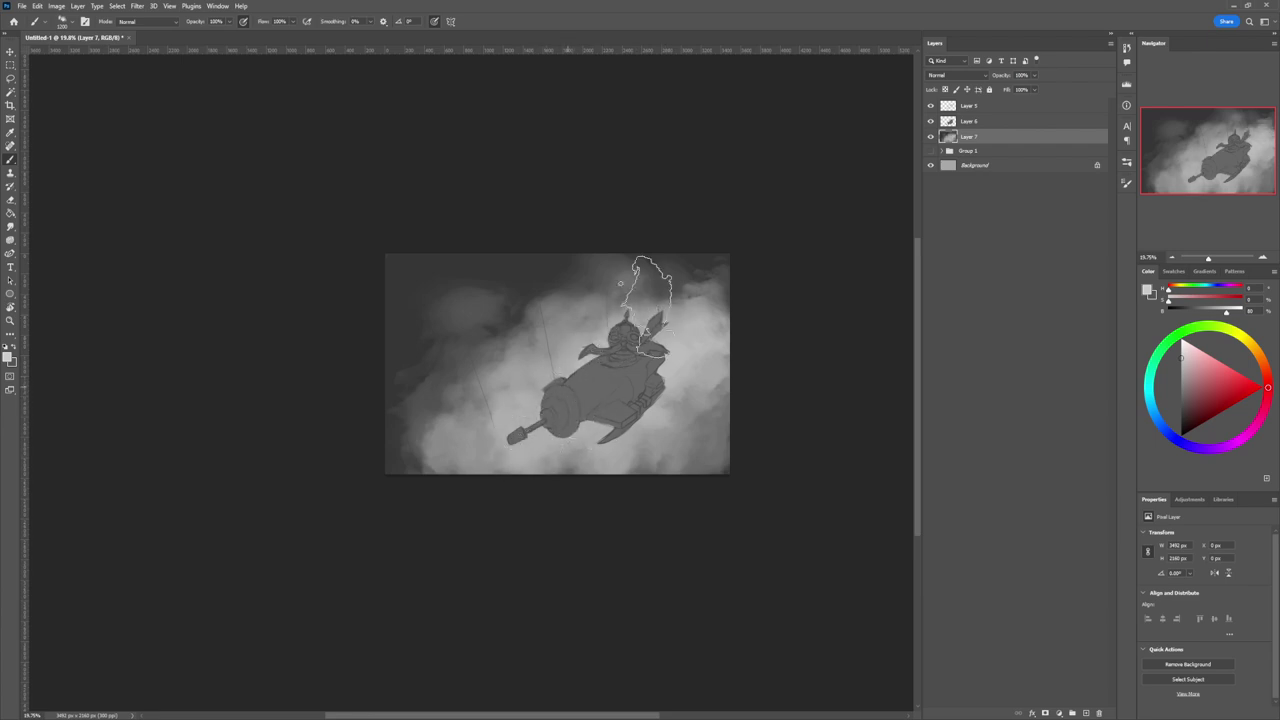
Step: Extend the pale clouds into the left side of the background and scatter light specks across the dark upper sky
drag(545, 335, 480, 382)
drag(518, 318, 411, 432)
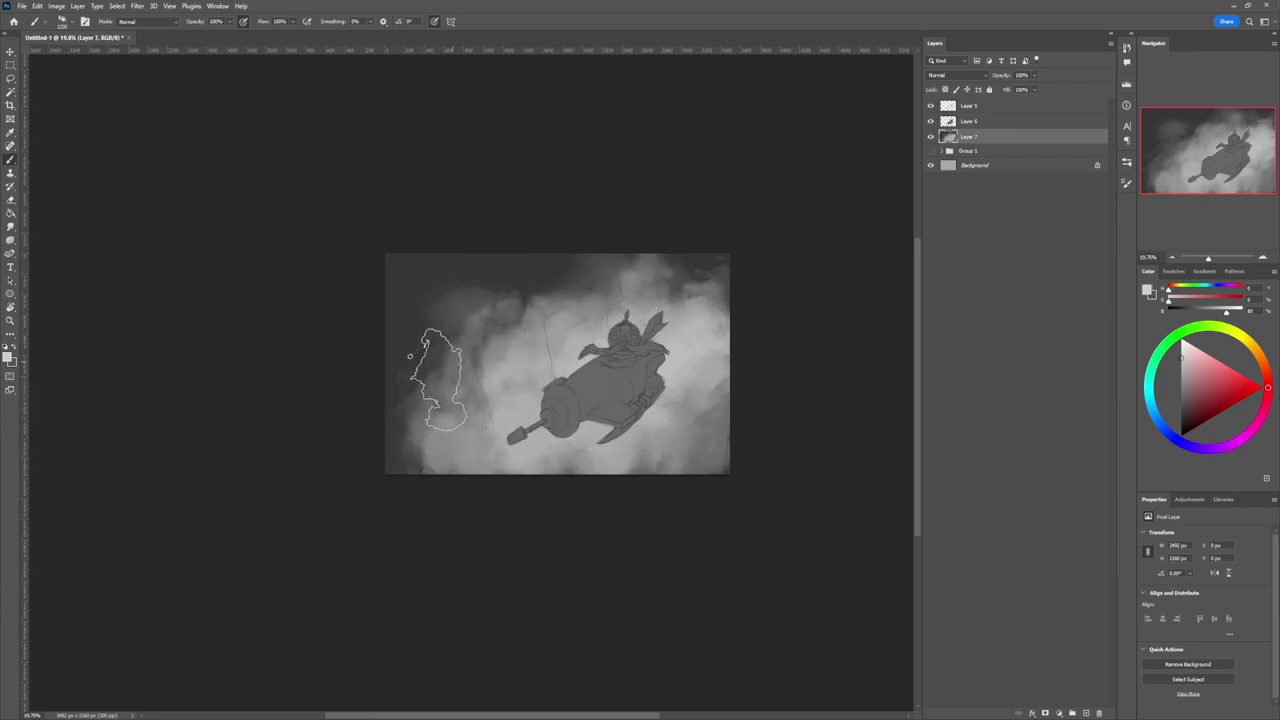
drag(439, 380, 396, 449)
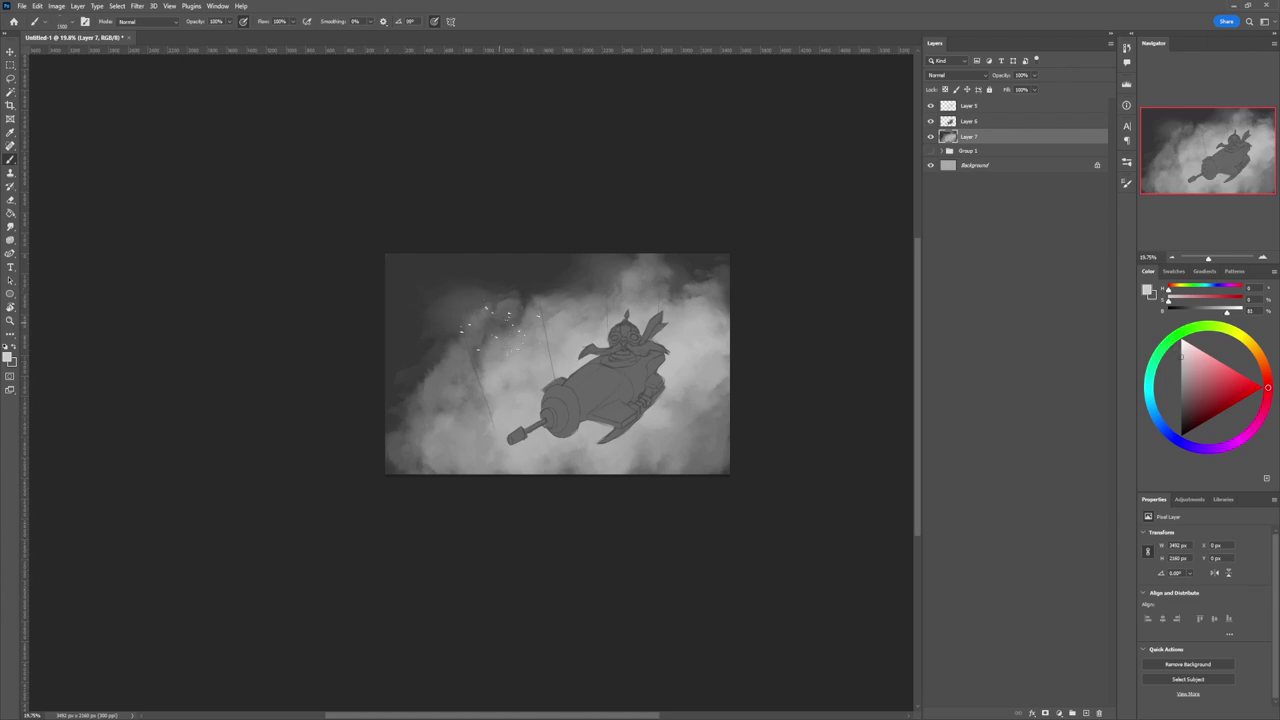
mouse_move(455, 298)
mouse_down()
mouse_move(423, 263)
mouse_move(543, 229)
mouse_move(550, 240)
mouse_up()
Step: Activate the line sketch layer and lasso around the front of the cowling, excluding the hub
click(970, 107)
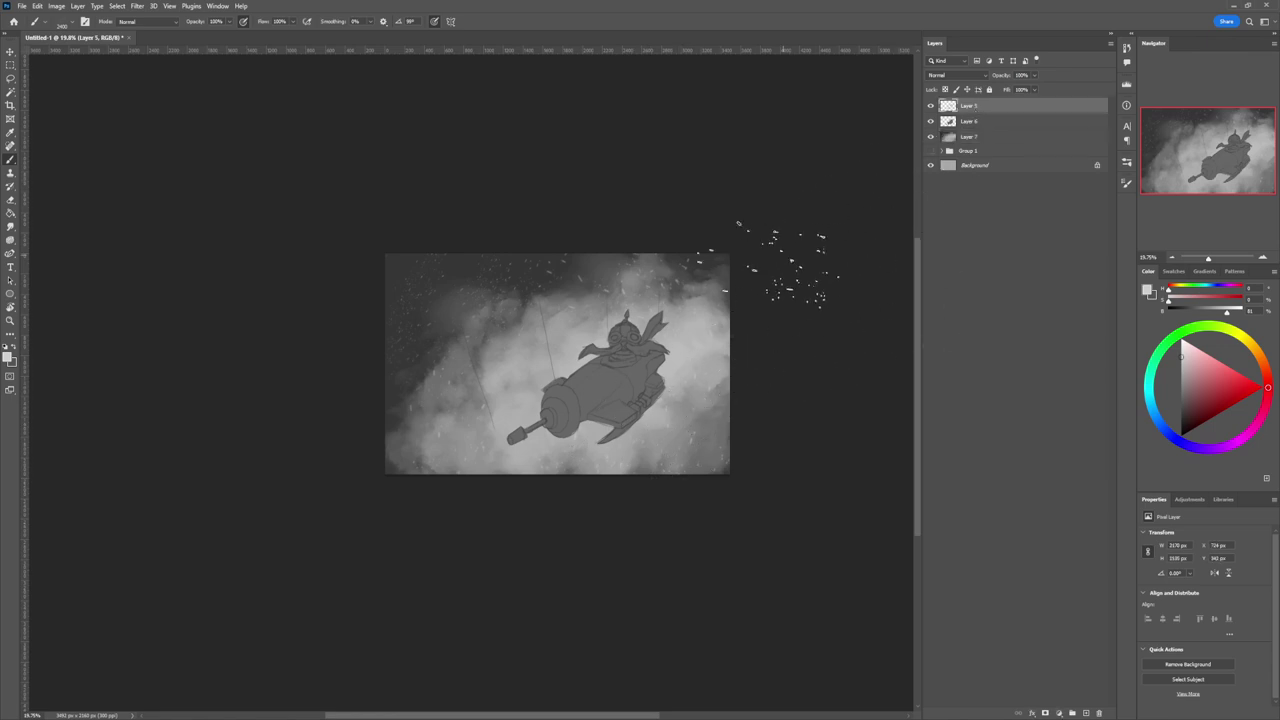
key(z)
alt+click(652, 382)
drag(623, 386, 680, 388)
key(l)
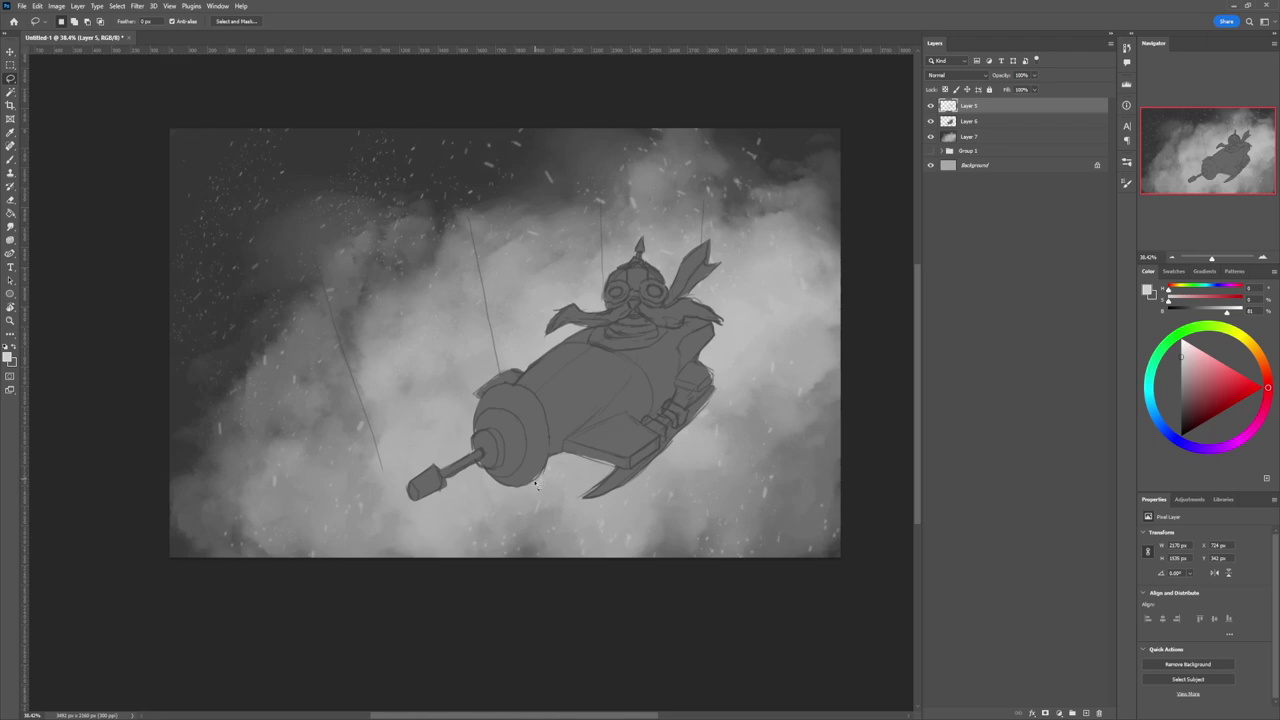
mouse_move(548, 464)
mouse_down()
mouse_move(539, 403)
mouse_move(497, 388)
mouse_move(475, 423)
mouse_move(479, 440)
mouse_move(507, 446)
mouse_move(491, 476)
mouse_move(528, 486)
mouse_up()
key(b)
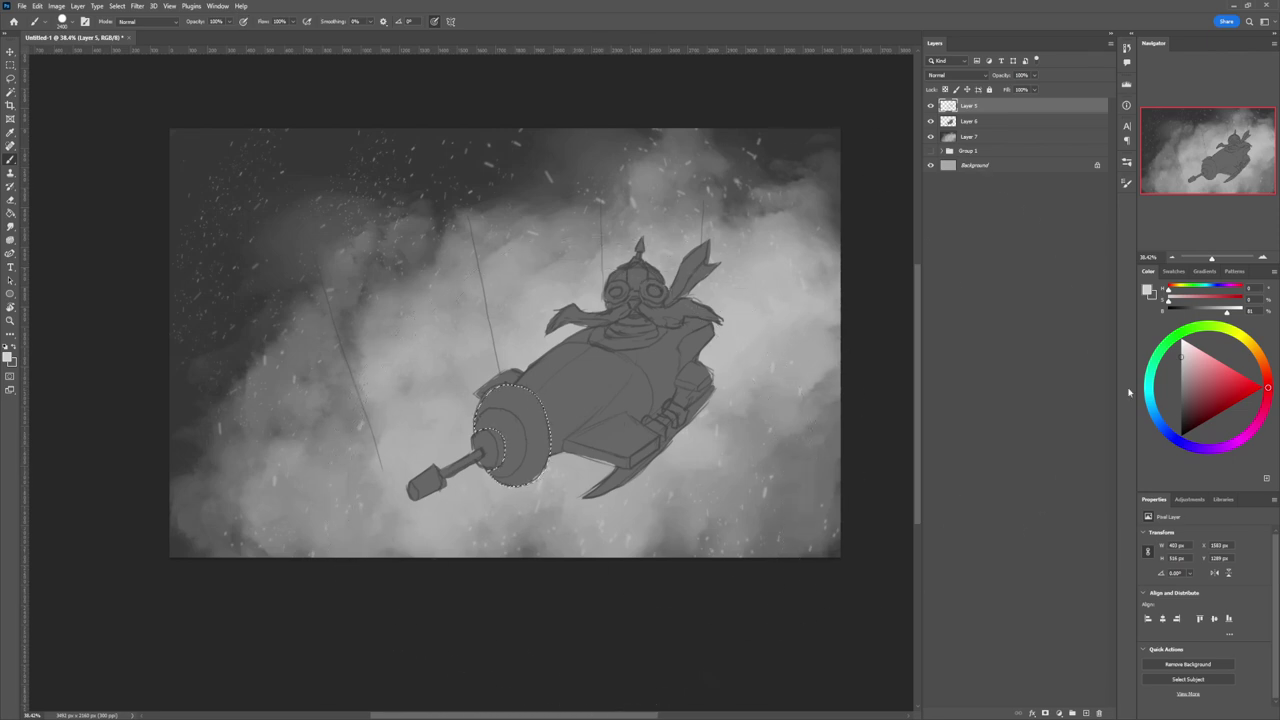
Step: Paint the cowling's inner front face around the hub in dark grey at 18% brightness with a small hard brush
click(1181, 418)
key(z)
mouse_move(584, 451)
mouse_down()
mouse_move(580, 465)
mouse_move(640, 470)
mouse_up()
key(b)
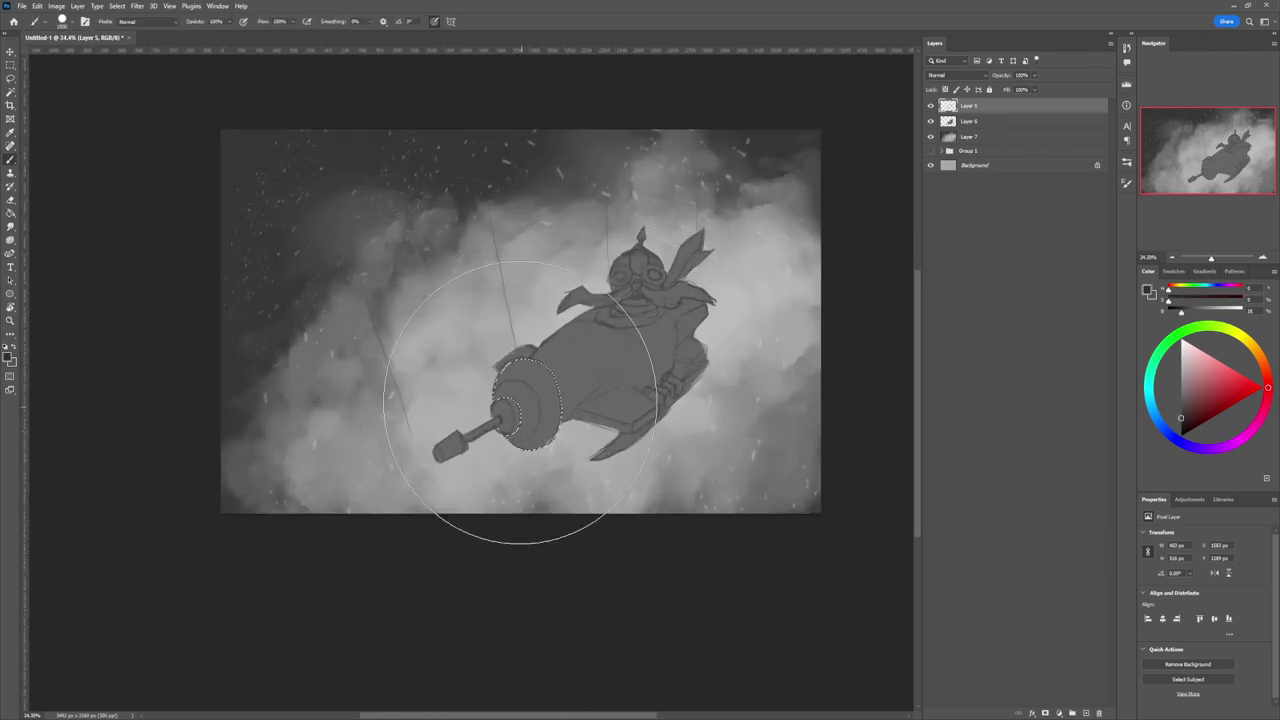
key(bracketleft)
key(bracketleft)
key(bracketleft)
key(bracketleft)
key(bracketleft)
key(bracketleft)
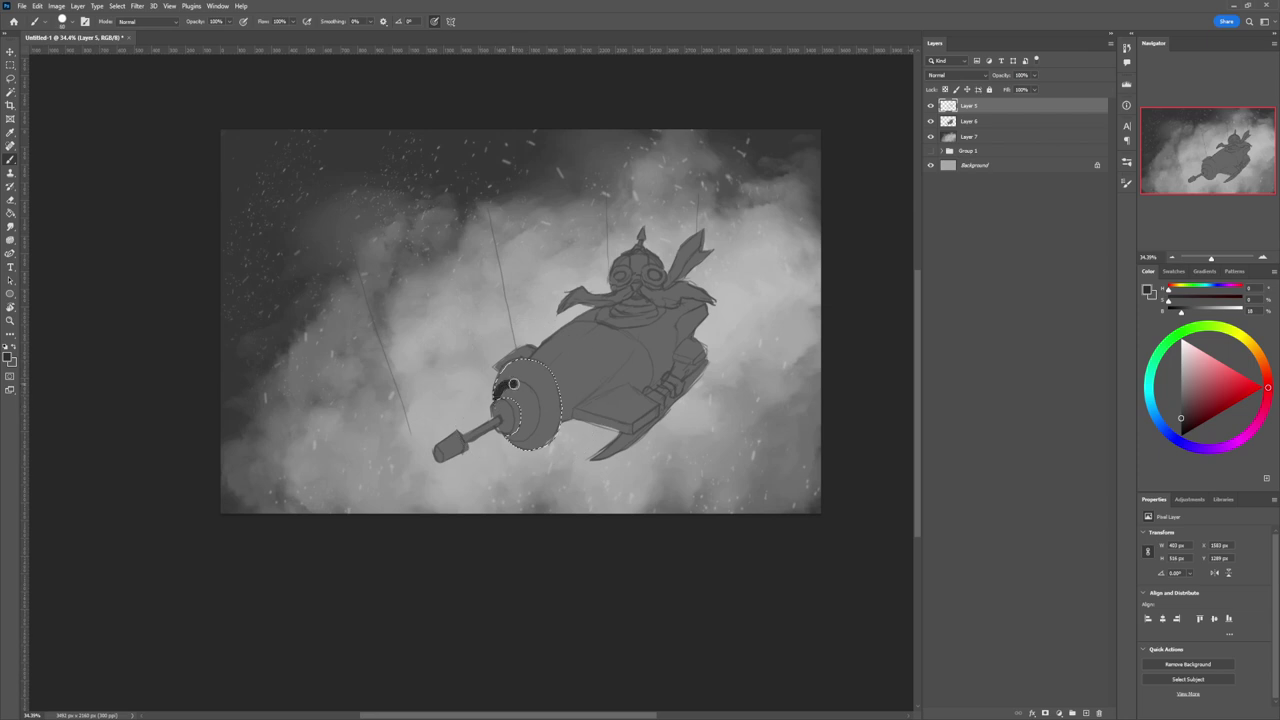
mouse_move(535, 418)
mouse_down()
mouse_move(522, 438)
mouse_move(523, 410)
mouse_up()
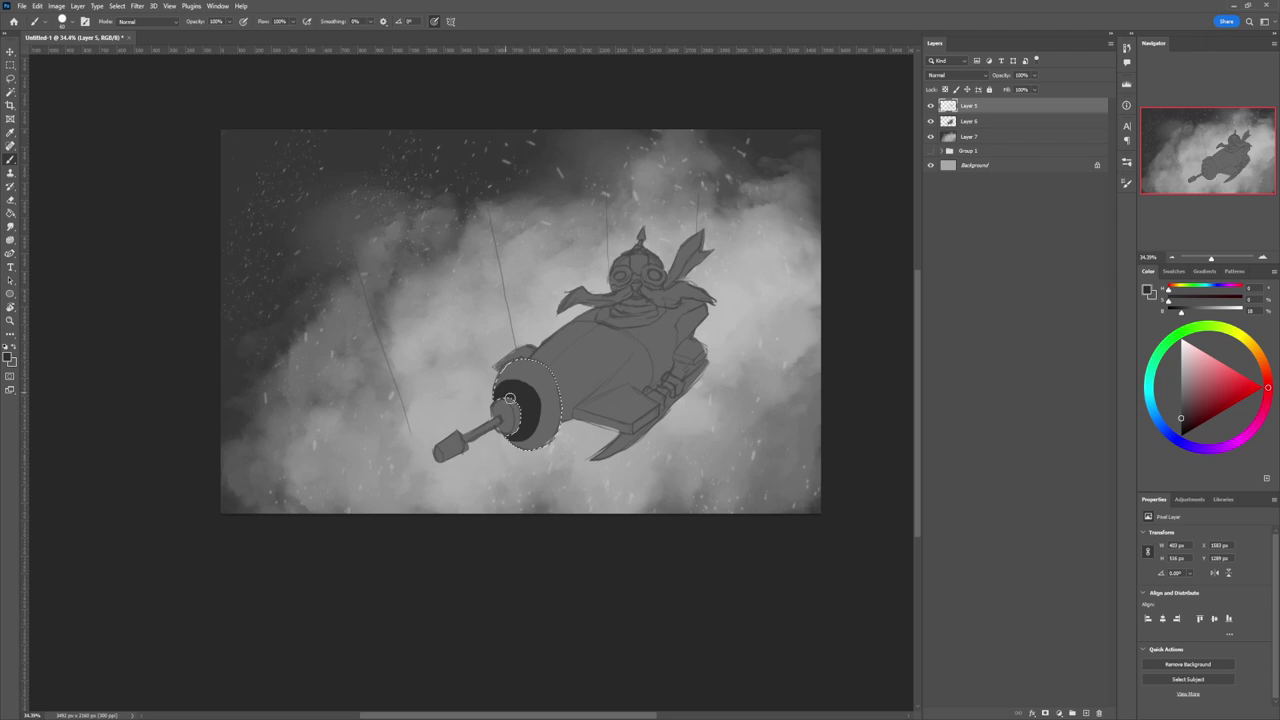
Step: Clean up the curved edge of the dark cowling face, alternating the sampled mid grey and dark grey
alt+click(547, 403)
mouse_move(537, 433)
mouse_down()
mouse_move(541, 412)
mouse_move(502, 379)
mouse_up()
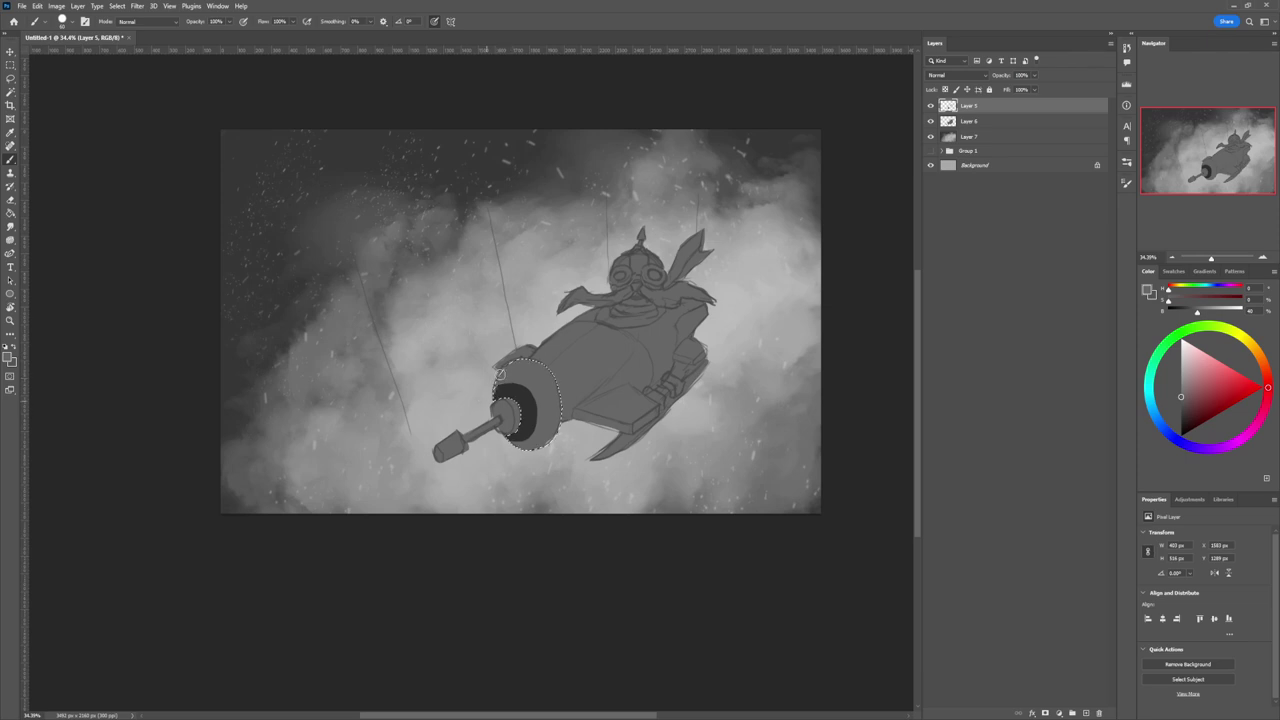
alt+click(494, 398)
drag(494, 395, 516, 385)
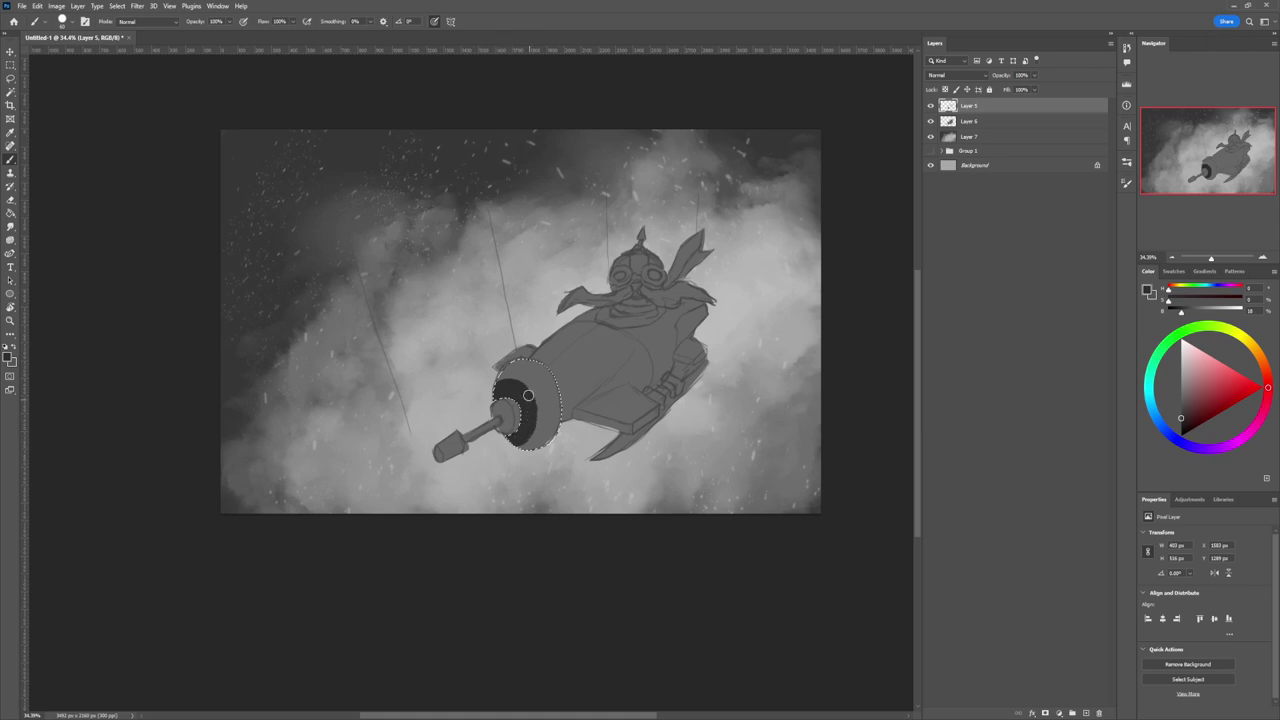
mouse_move(497, 386)
mouse_down()
mouse_move(528, 396)
mouse_move(519, 445)
mouse_up()
Step: Restrict the selection to the cowling's outer rim, leaving out the dark inner face
key(z)
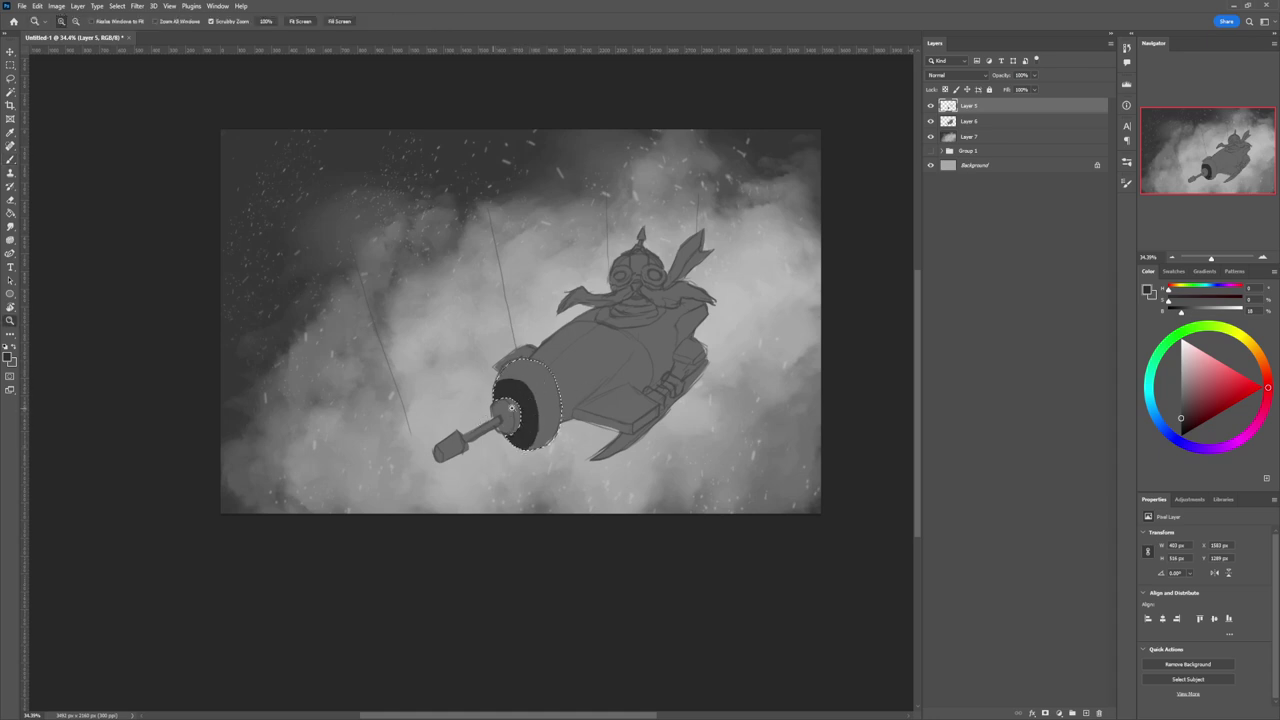
mouse_move(585, 411)
mouse_down()
mouse_move(490, 411)
mouse_move(585, 411)
mouse_move(571, 404)
mouse_up()
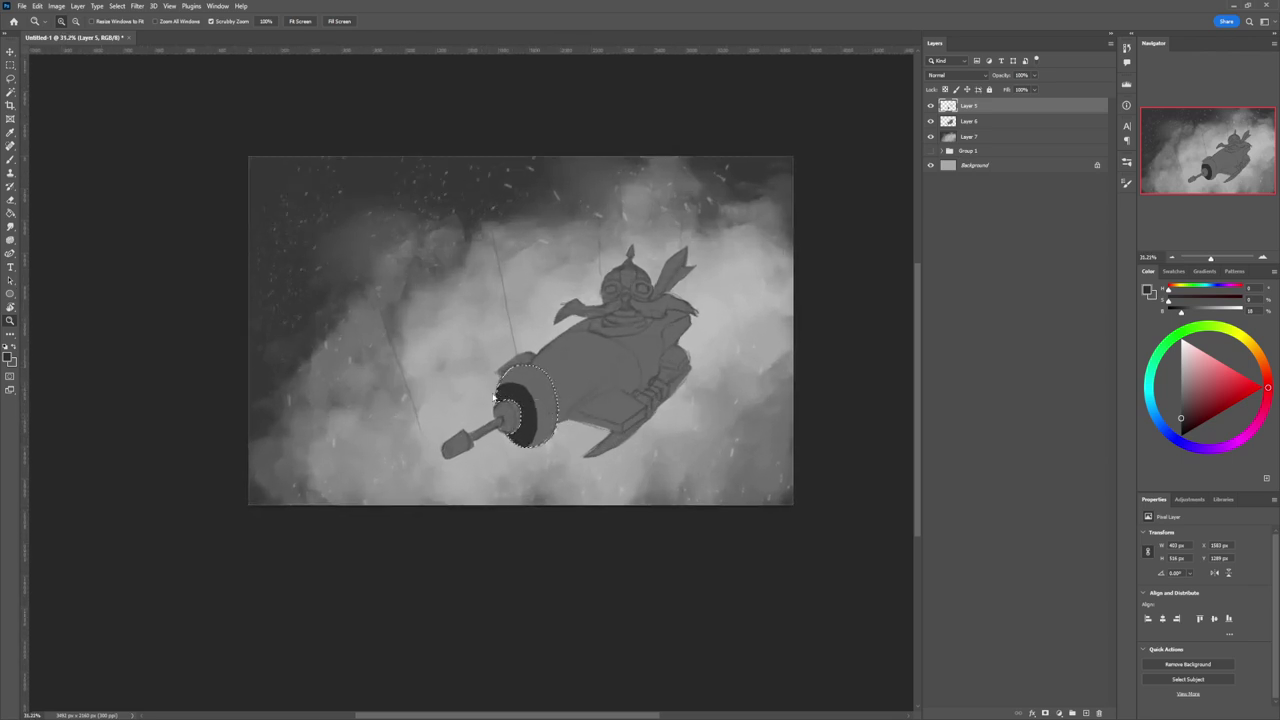
key(l)
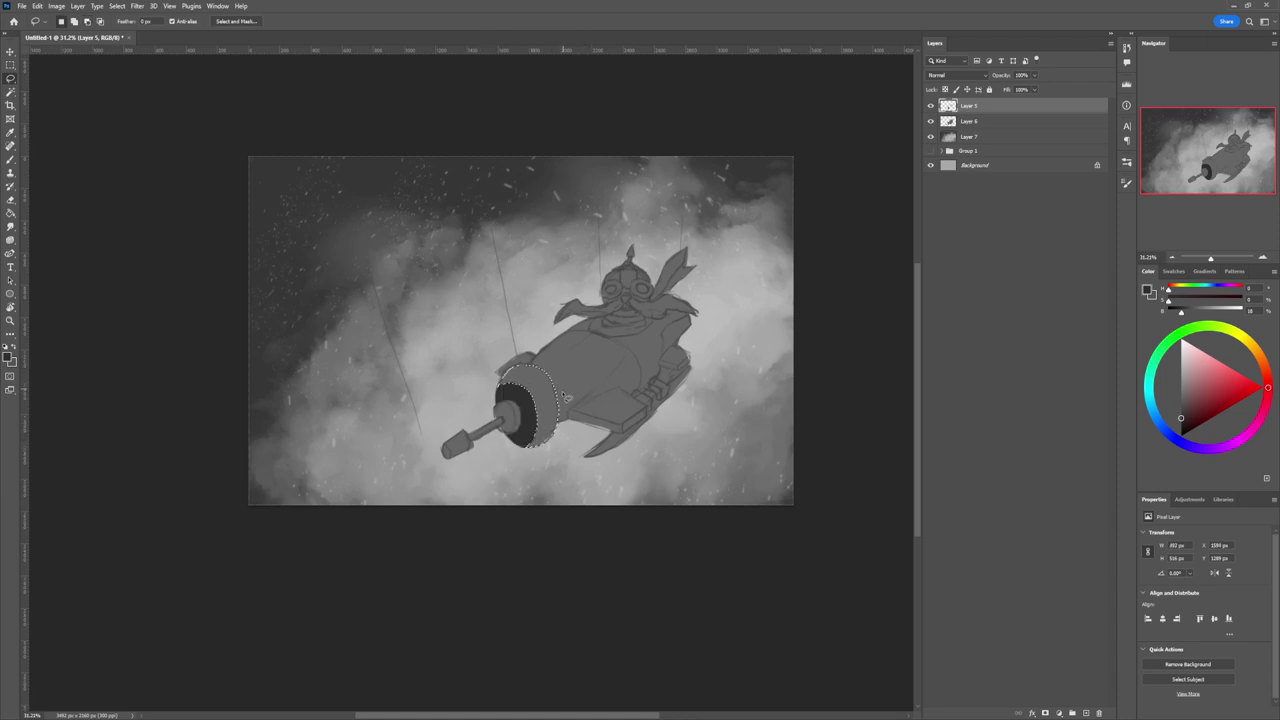
key(b)
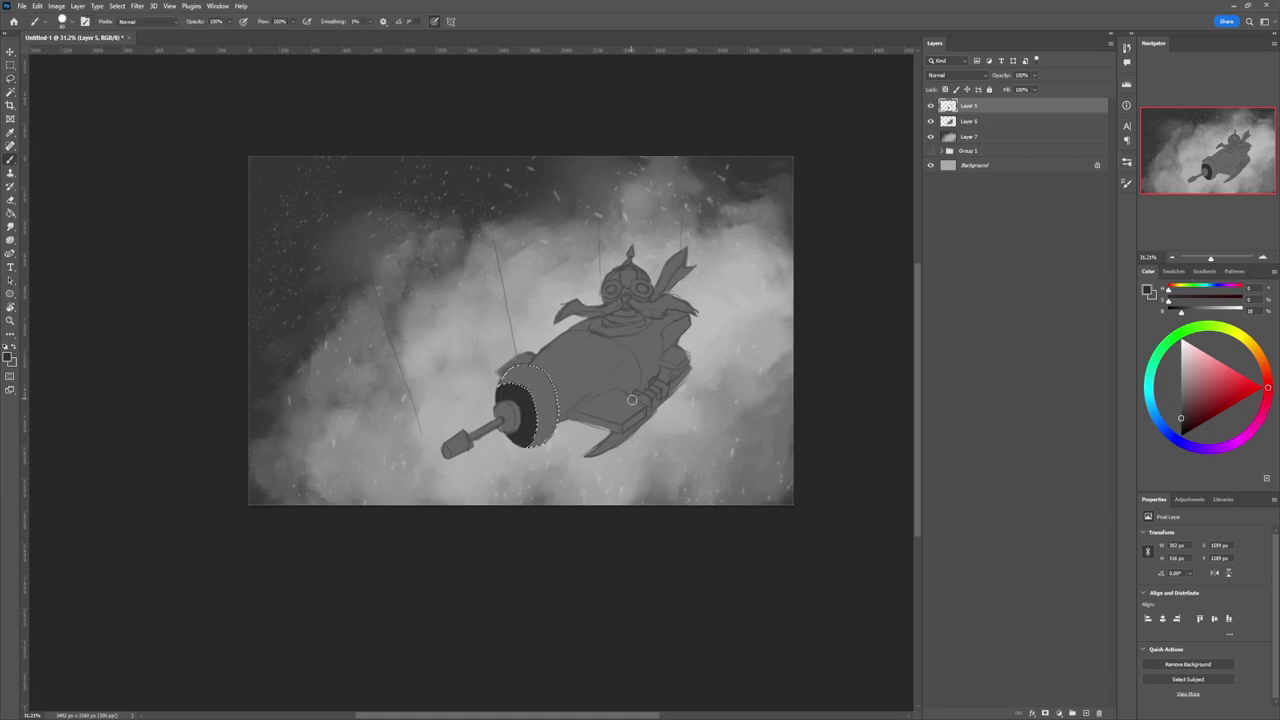
Step: Shade the sides and lower part of the cowling's rim in dark grey with a soft brush, adjusting its size
key(.)
key([)
key([)
key([)
key([)
key([)
key([)
key([)
drag(503, 366, 518, 378)
key(])
key(])
key(])
key(])
key(])
key(])
key(])
key(bracketleft)
key(bracketleft)
key(bracketright)
key(bracketright)
key(bracketright)
key(bracketright)
key(bracketright)
mouse_move(572, 436)
mouse_down()
mouse_move(532, 452)
mouse_move(576, 416)
mouse_move(541, 450)
mouse_up()
Step: Build up a soft highlight on the rim's upper part with light grey sampled from the clouds and grey at 80% brightness
alt+click(795, 317)
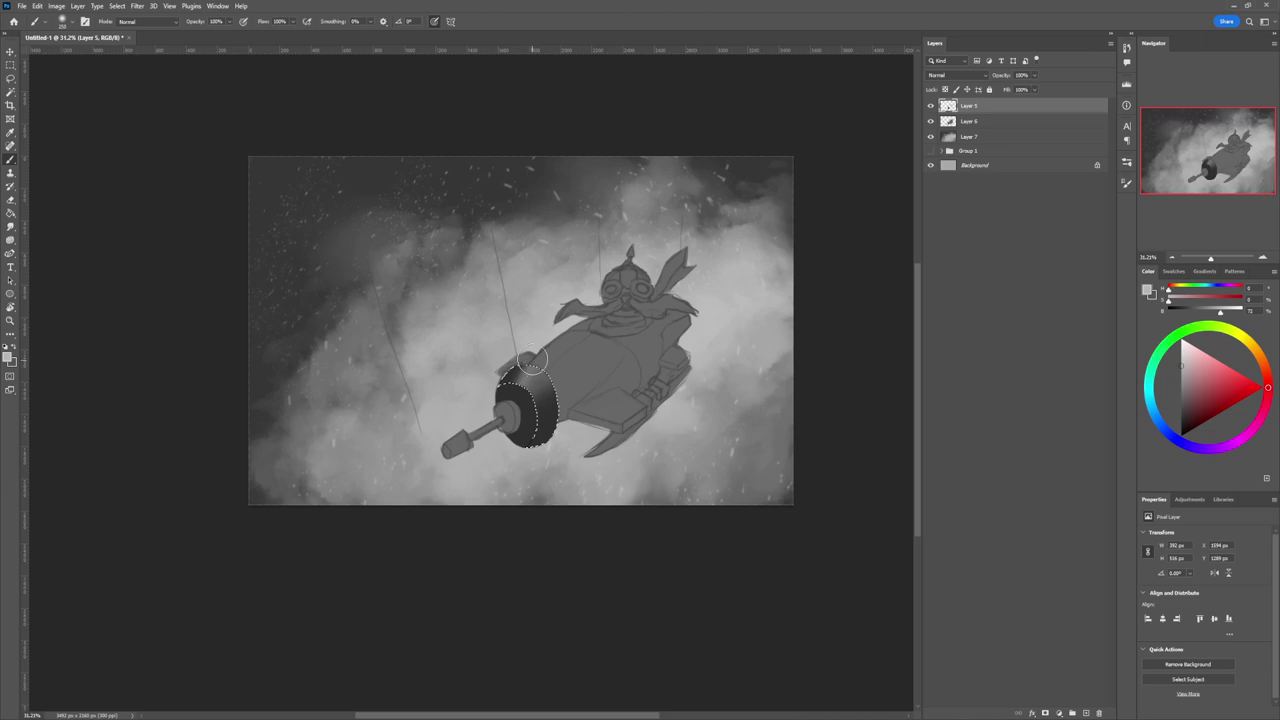
mouse_move(532, 360)
mouse_down()
mouse_move(523, 389)
mouse_move(553, 398)
mouse_move(531, 383)
mouse_up()
key(bracketright)
key(bracketright)
key(bracketright)
click(1181, 358)
key(bracketleft)
key(bracketleft)
key(bracketleft)
key(bracketleft)
key(bracketleft)
key(bracketleft)
key(bracketleft)
key(bracketleft)
key(bracketleft)
key(bracketleft)
key(bracketleft)
key(bracketleft)
key(bracketleft)
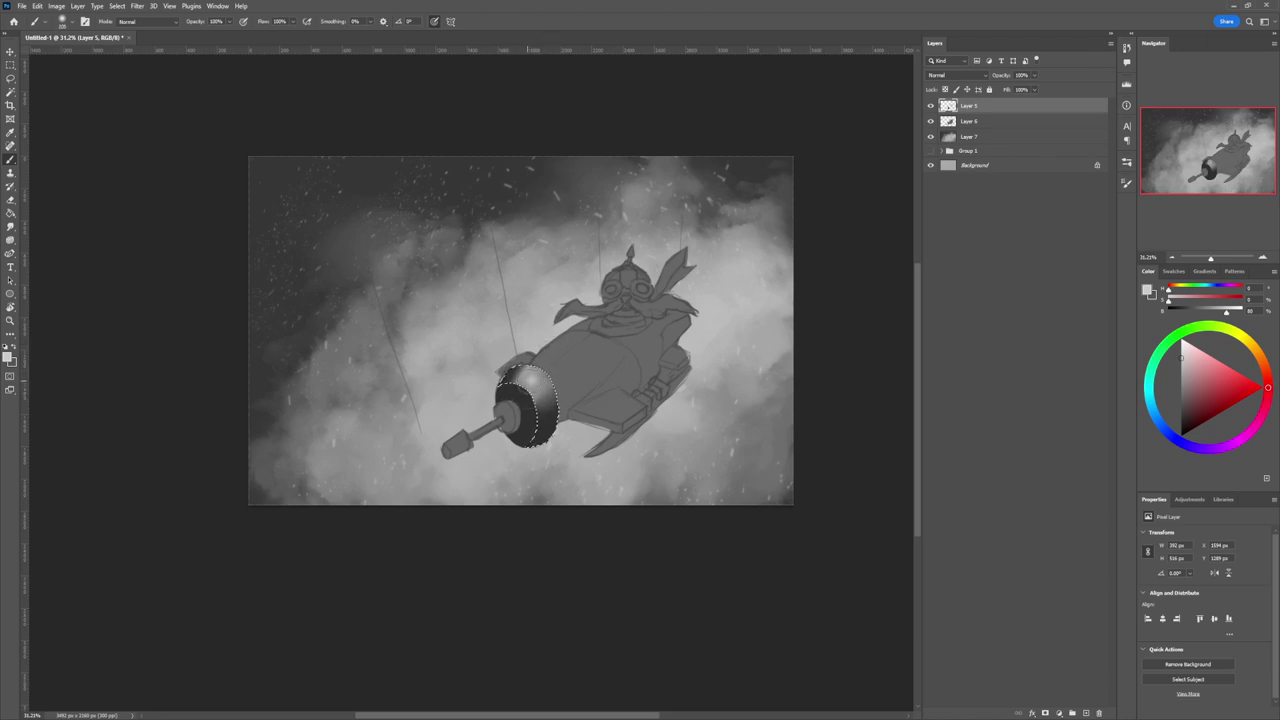
Step: Add bright rim highlights at 90% brightness, darken the rim's lower edge with the dark grey, and deselect
click(1181, 349)
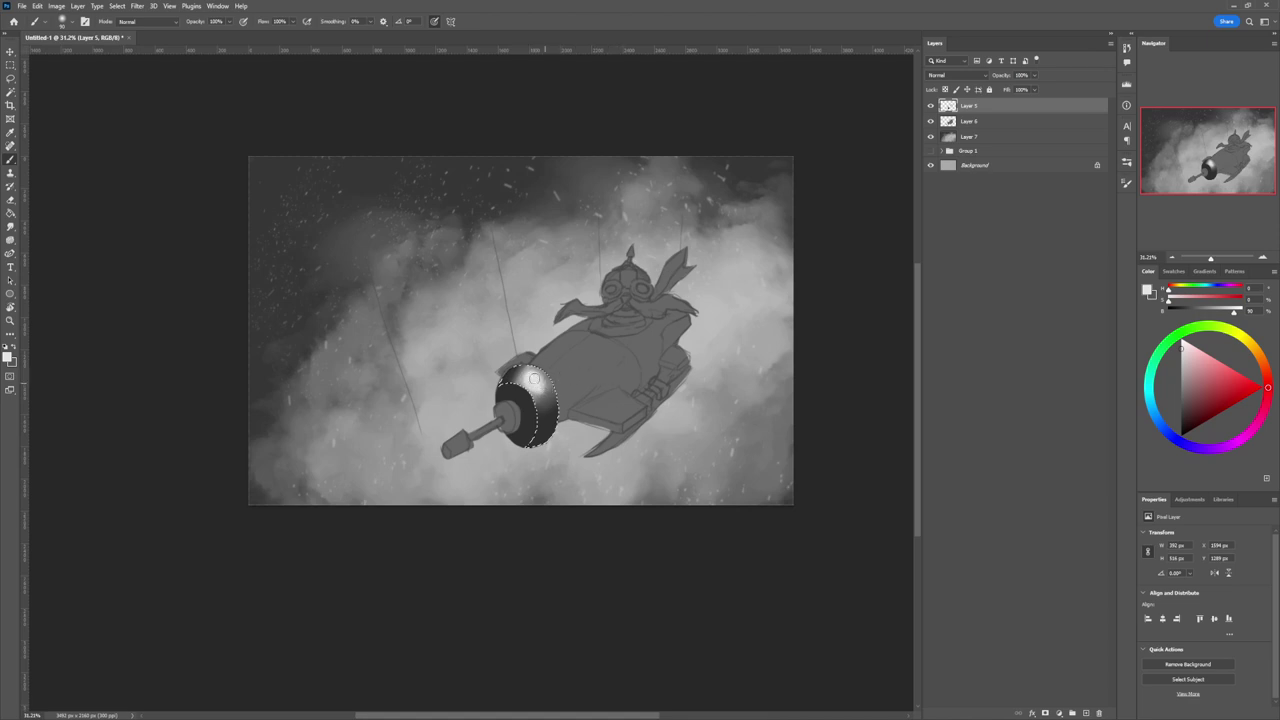
drag(545, 405, 550, 405)
key(x)
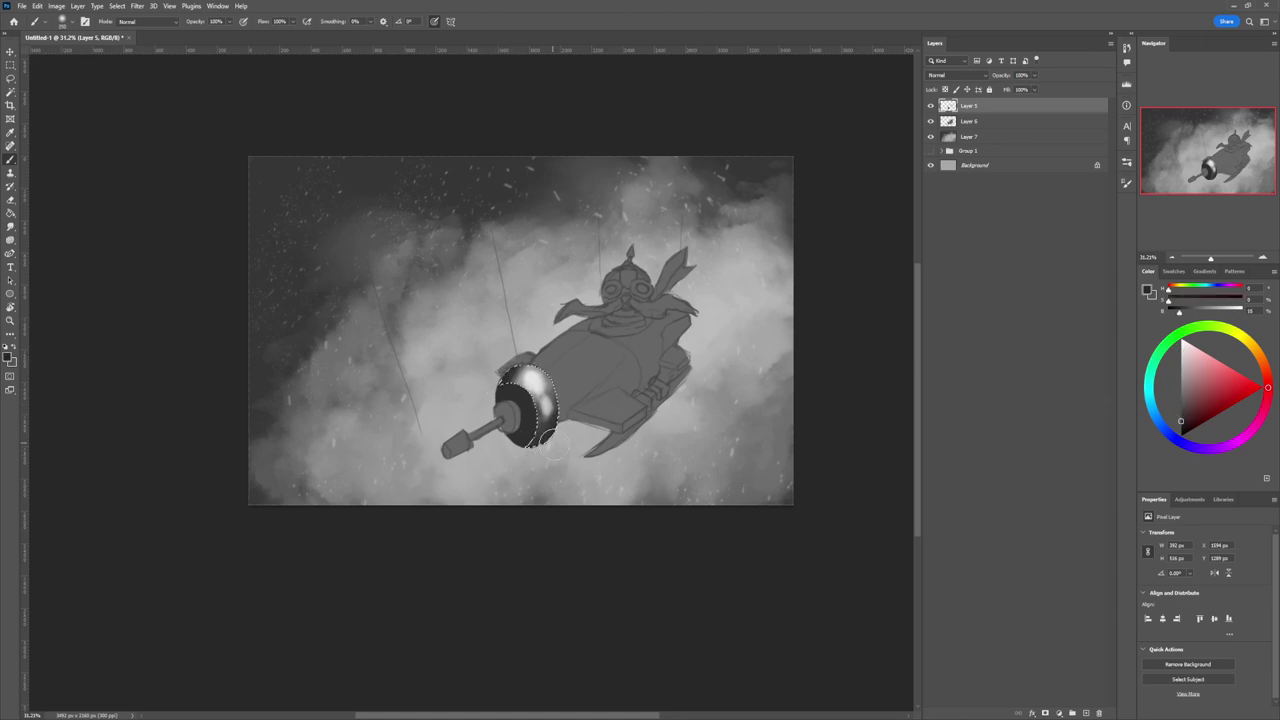
key(l)
key(ctrl+d)
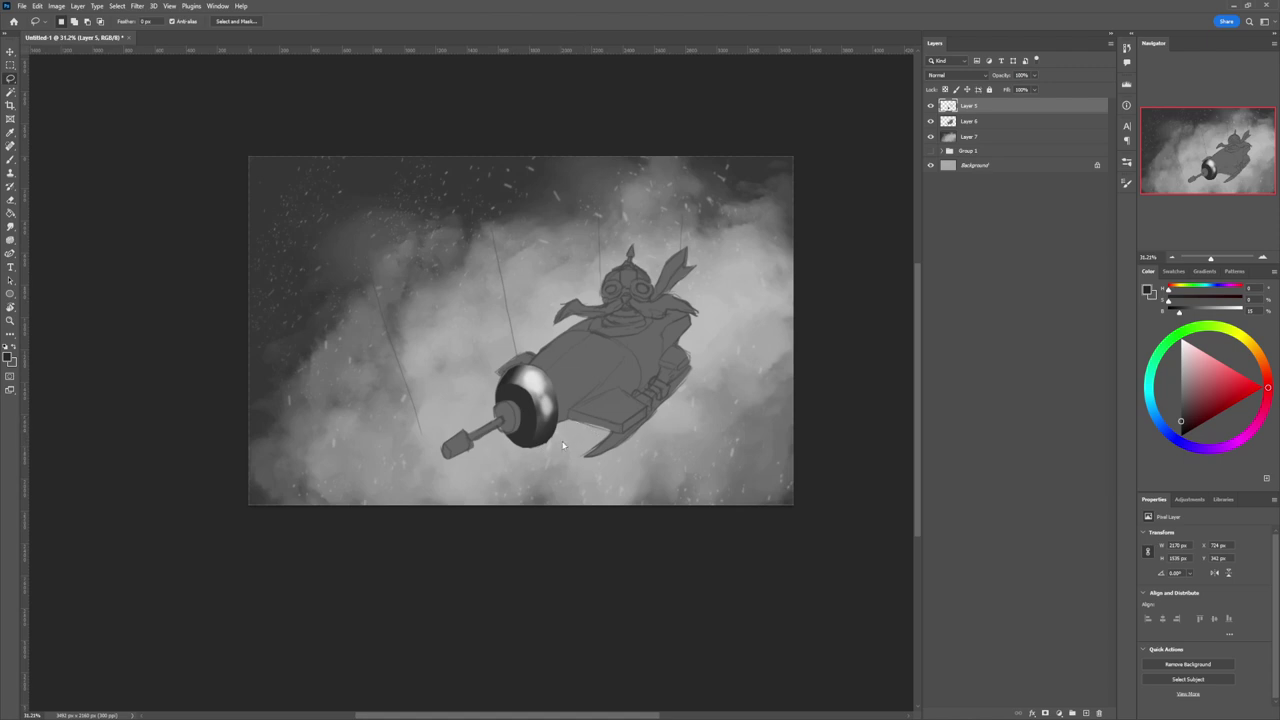
Step: Create a new layer above the grey silhouette layer and lasso around the fuselage body behind the cowling
key(z)
mouse_move(571, 461)
mouse_down()
mouse_move(515, 461)
mouse_move(610, 446)
mouse_move(589, 446)
mouse_up()
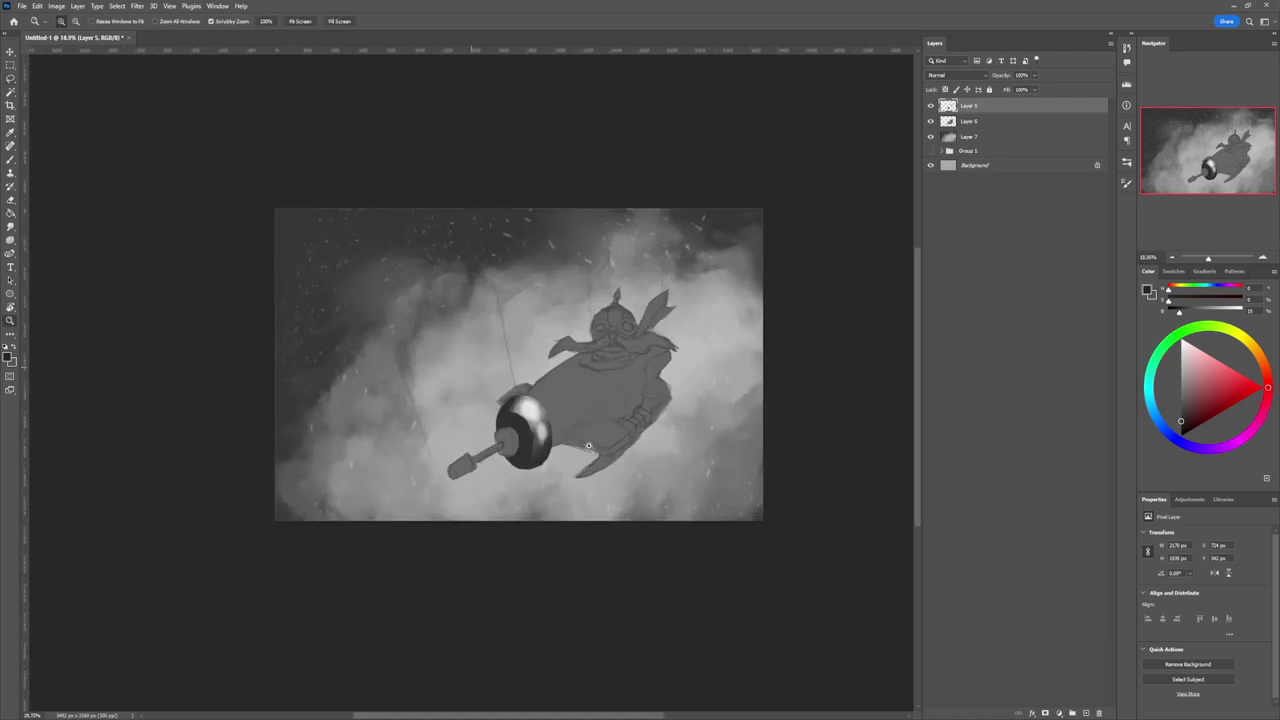
scroll(588, 445, up, 1)
click(967, 123)
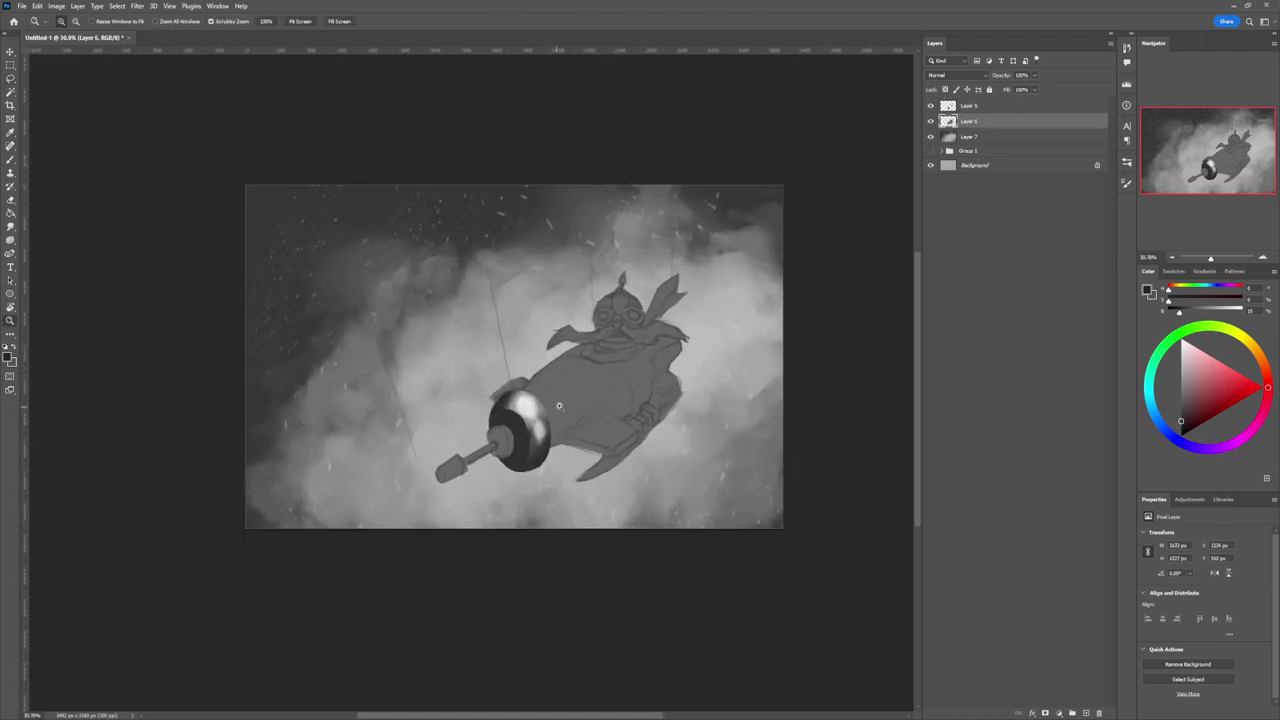
key(ctrl+shift+alt+n)
key(l)
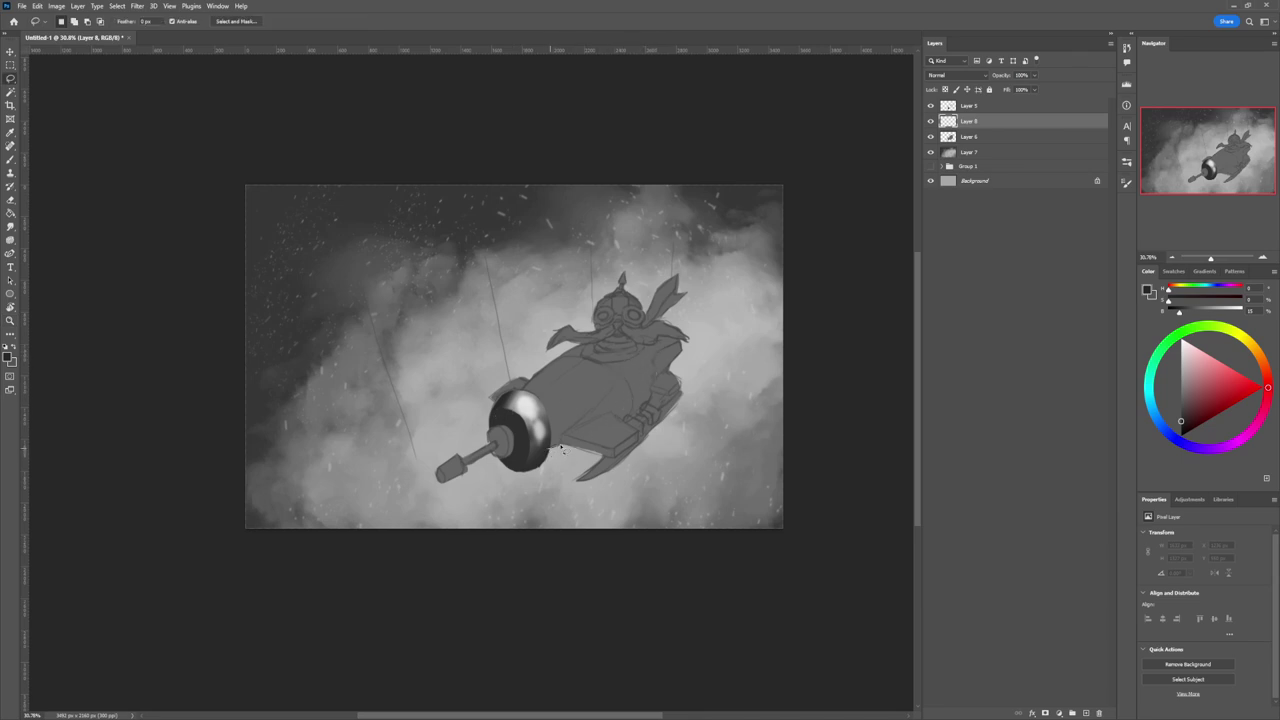
mouse_move(562, 443)
mouse_down()
mouse_move(642, 418)
mouse_move(681, 344)
mouse_move(661, 339)
mouse_move(618, 368)
mouse_move(581, 358)
mouse_move(608, 347)
mouse_move(575, 352)
mouse_move(525, 389)
mouse_move(550, 442)
mouse_up()
key(b)
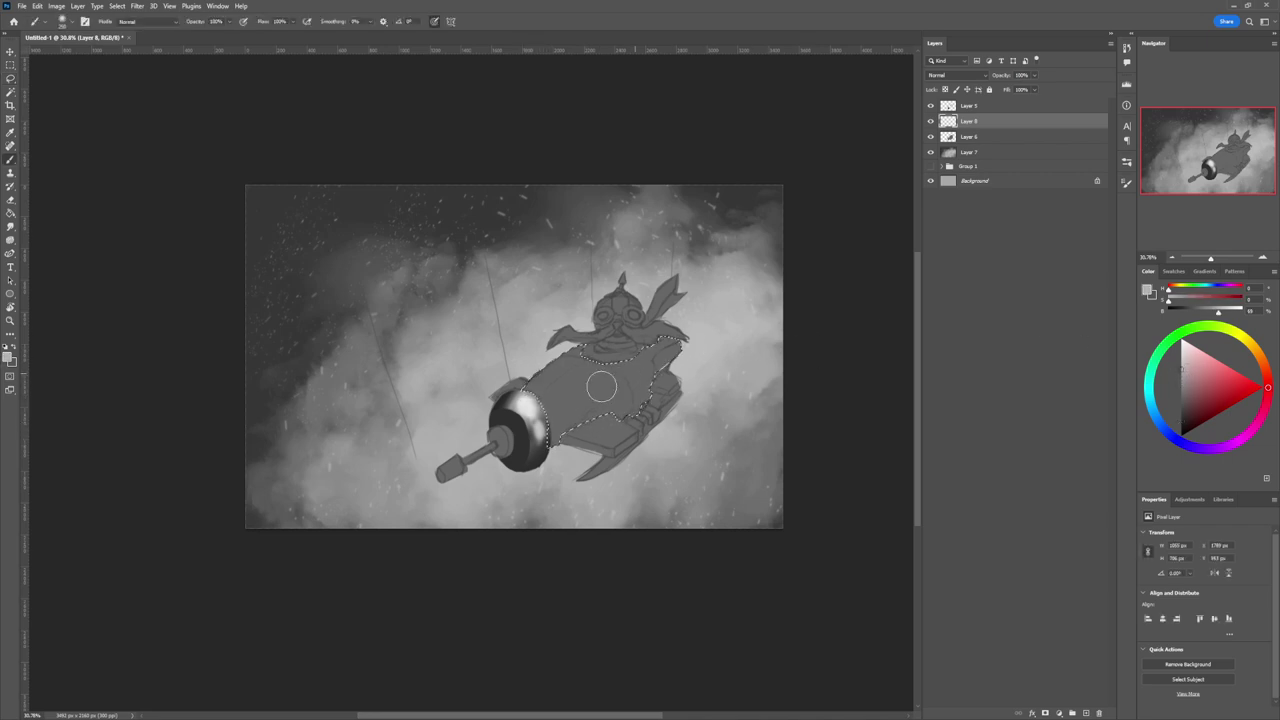
Step: Brush a soft light gradient along the upper side of the selected fuselage with a large soft brush at 69% brightness
key(])
key(])
key(])
key(])
key(])
key(])
drag(529, 391, 574, 359)
drag(507, 433, 585, 347)
drag(530, 410, 668, 313)
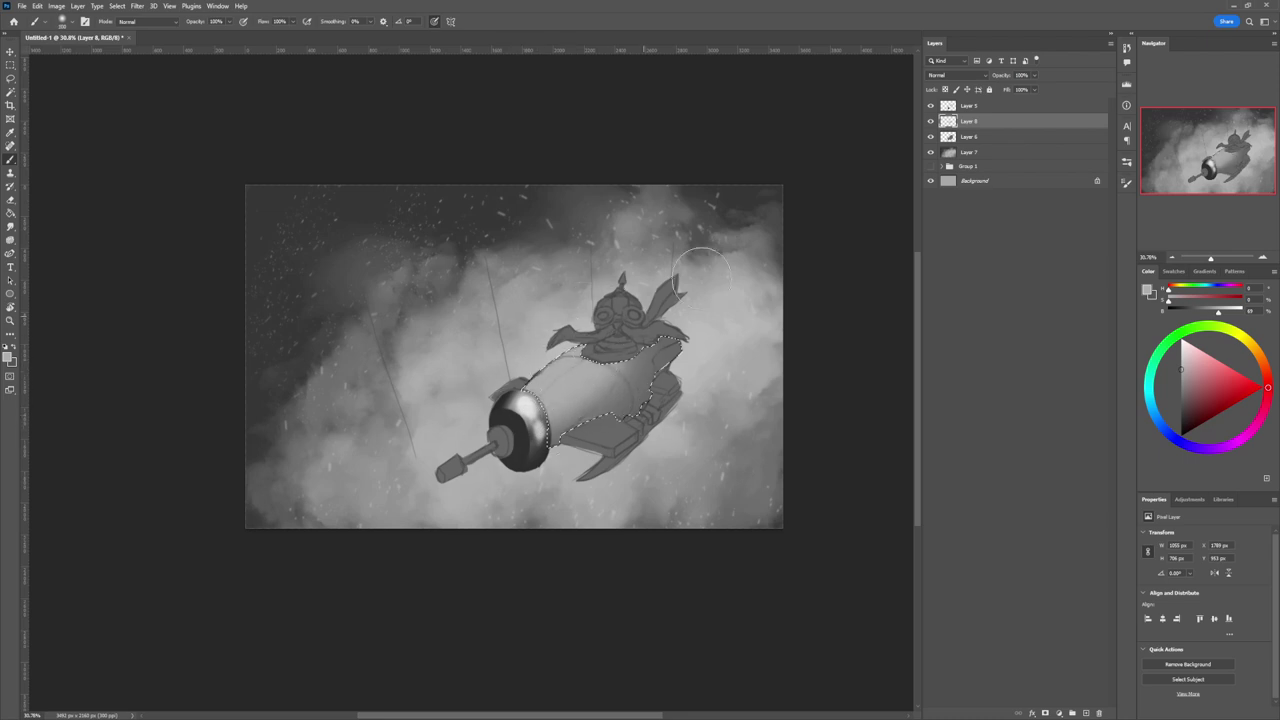
Step: Compare the fuselage with and without its shading layer, reduce the brush size and set the foreground grey to 79% brightness
key([)
key([)
key([)
key([)
key([)
key([)
key([)
key([)
key([)
click(931, 121)
click(931, 121)
click(1181, 359)
click(930, 106)
click(930, 106)
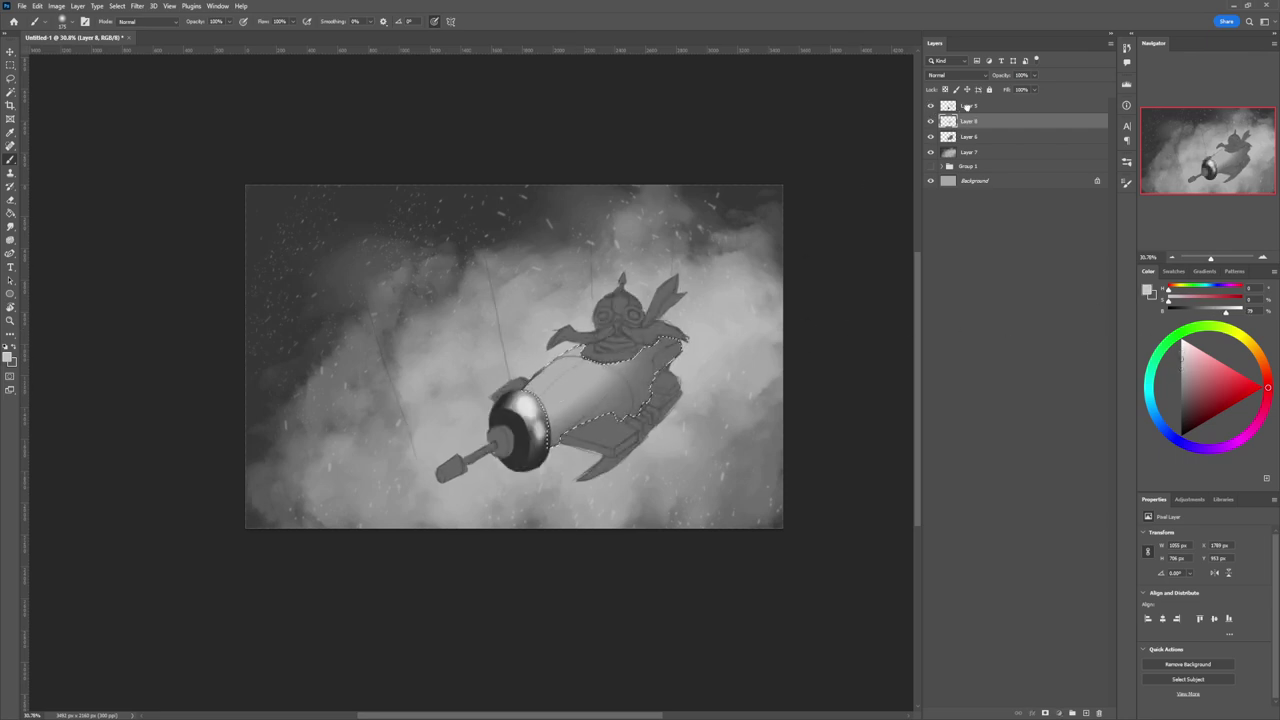
drag(966, 106, 966, 104)
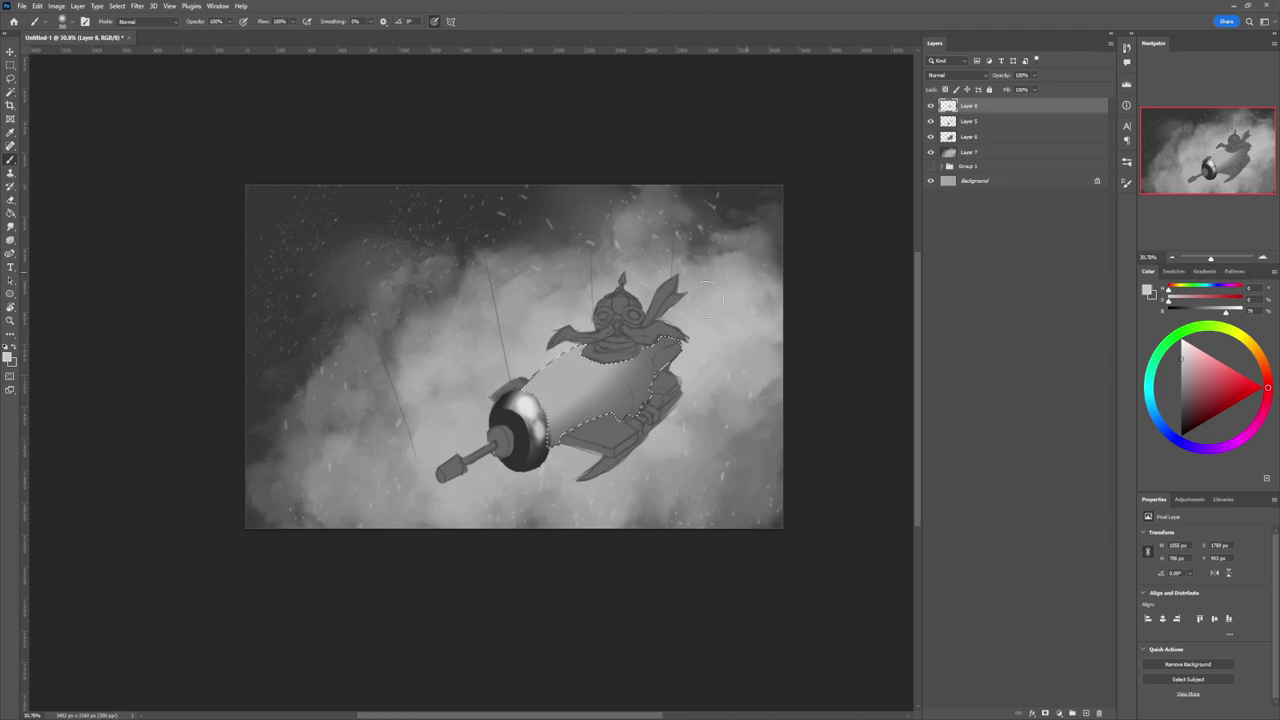
key(ctrl+bracketleft)
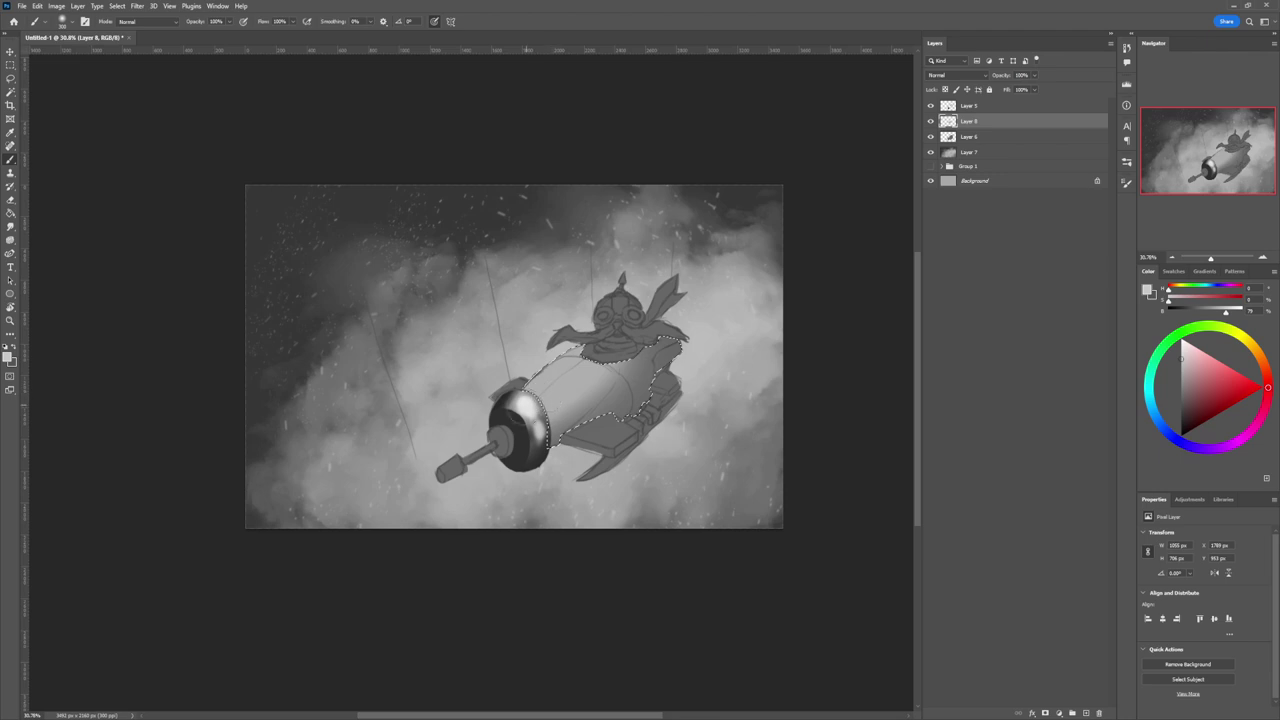
Step: Fill the selected fuselage with an even light grey at 79% brightness
mouse_move(524, 410)
mouse_down()
mouse_move(554, 380)
mouse_move(540, 408)
mouse_move(569, 380)
mouse_move(566, 412)
mouse_move(622, 390)
mouse_move(596, 386)
mouse_move(575, 400)
mouse_move(618, 388)
mouse_up()
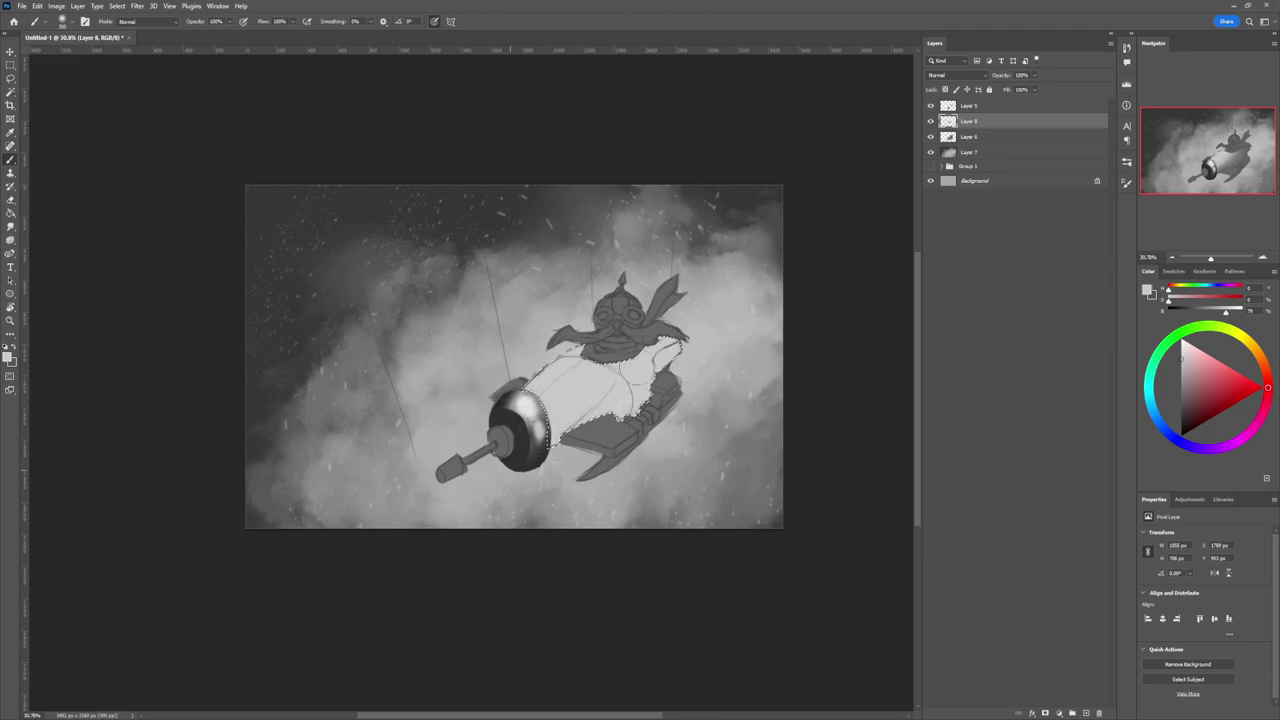
key(z)
mouse_move(596, 460)
mouse_down()
mouse_move(550, 460)
mouse_move(590, 460)
mouse_up()
Step: Shade the rear part of the selected fuselage with soft mid-grey strokes, leaving the front section light
key(b)
click(1181, 394)
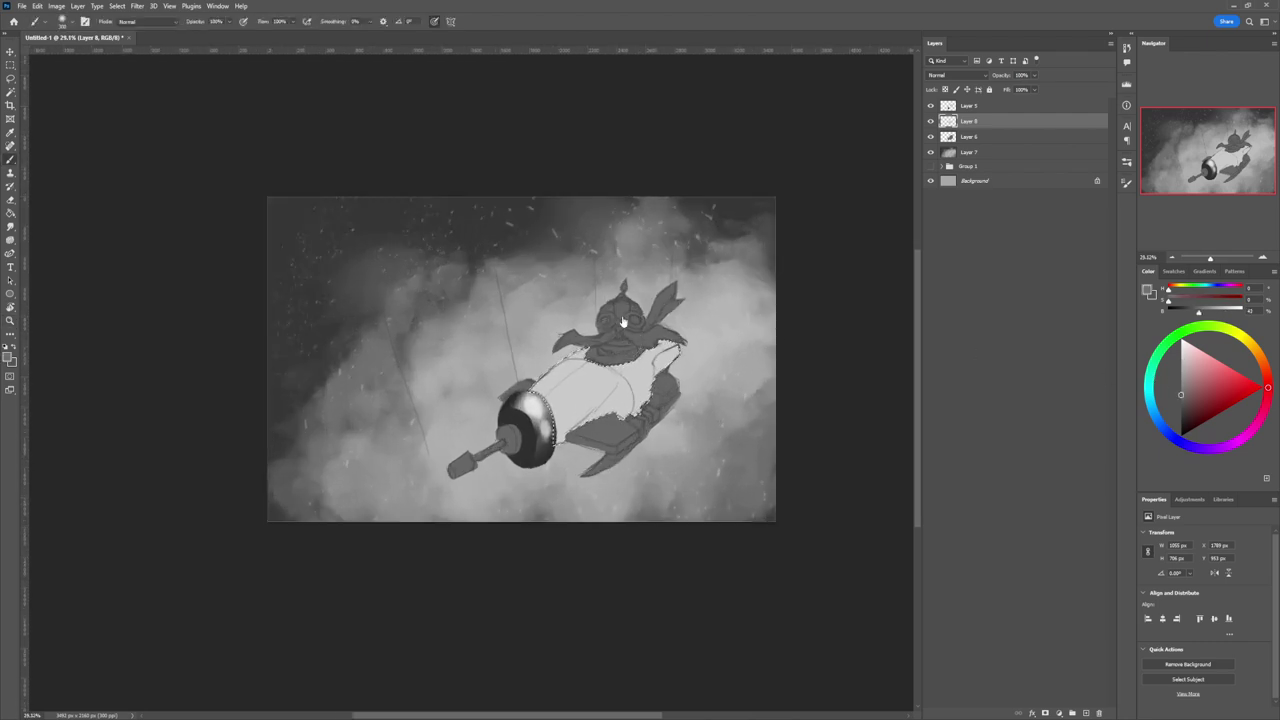
key([)
key([)
key([)
key([)
key([)
key([)
key([)
key([)
key([)
key([)
key([)
mouse_move(629, 374)
mouse_down()
mouse_move(627, 394)
mouse_move(596, 416)
mouse_move(607, 423)
mouse_move(626, 408)
mouse_move(643, 419)
mouse_move(636, 360)
mouse_up()
key(bracketright)
key(bracketright)
key(bracketright)
key(bracketright)
key(bracketright)
key(bracketright)
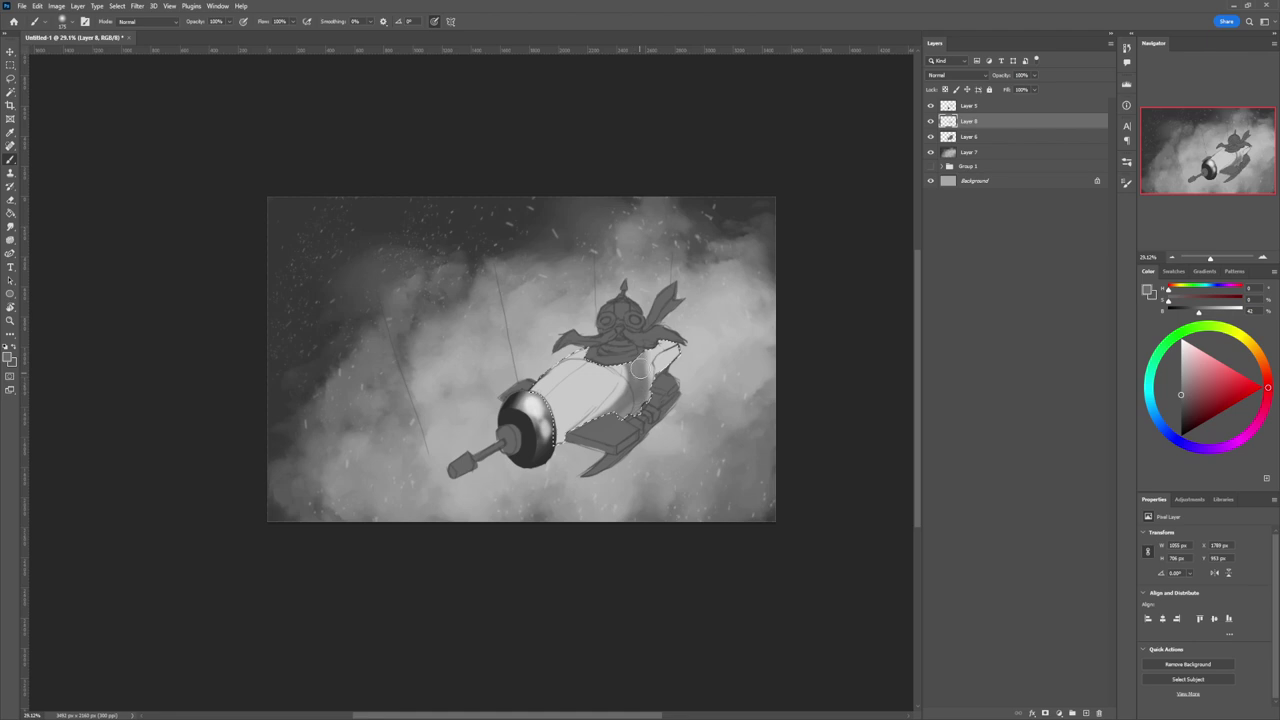
mouse_move(643, 411)
mouse_down()
mouse_move(638, 346)
mouse_move(636, 420)
mouse_move(633, 377)
mouse_up()
Step: Paint a short mid-grey reflection streak along the fuselage's upper side with a smaller brush
key(bracketleft)
key(bracketleft)
key(bracketleft)
key(bracketleft)
key(bracketleft)
key(bracketleft)
key(bracketleft)
key(bracketleft)
key(bracketleft)
mouse_move(604, 362)
mouse_down()
mouse_move(568, 388)
mouse_move(569, 369)
mouse_move(594, 365)
mouse_up()
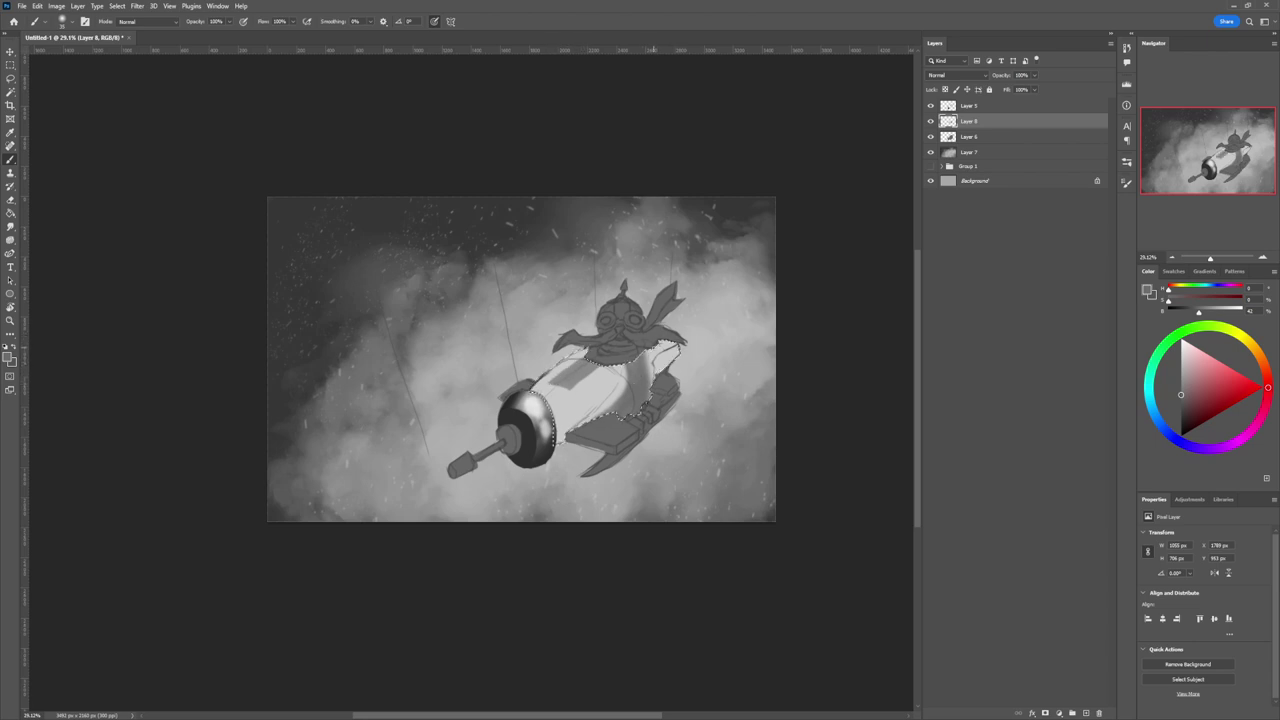
alt+click(581, 393)
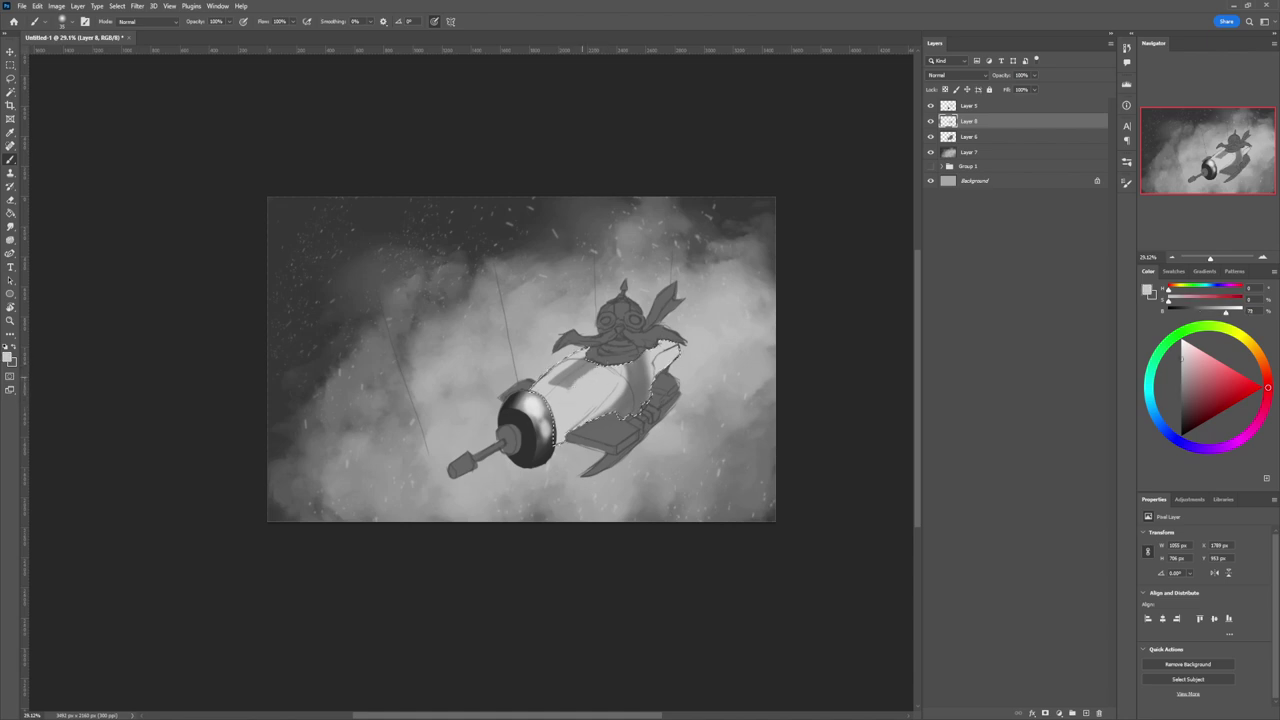
drag(592, 374, 556, 368)
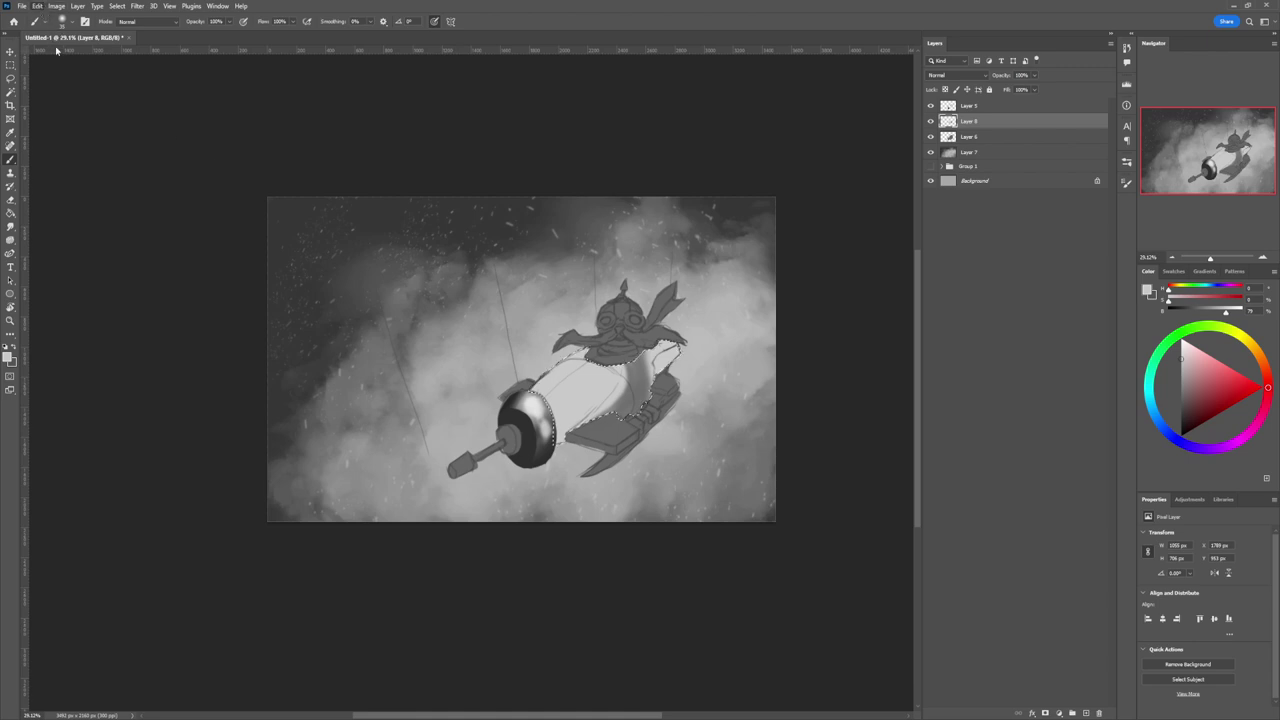
key(ctrl+z)
key(ctrl+z)
Step: Set the foreground to near-black at 7% brightness and darken the lower rear side of the fuselage
click(1181, 411)
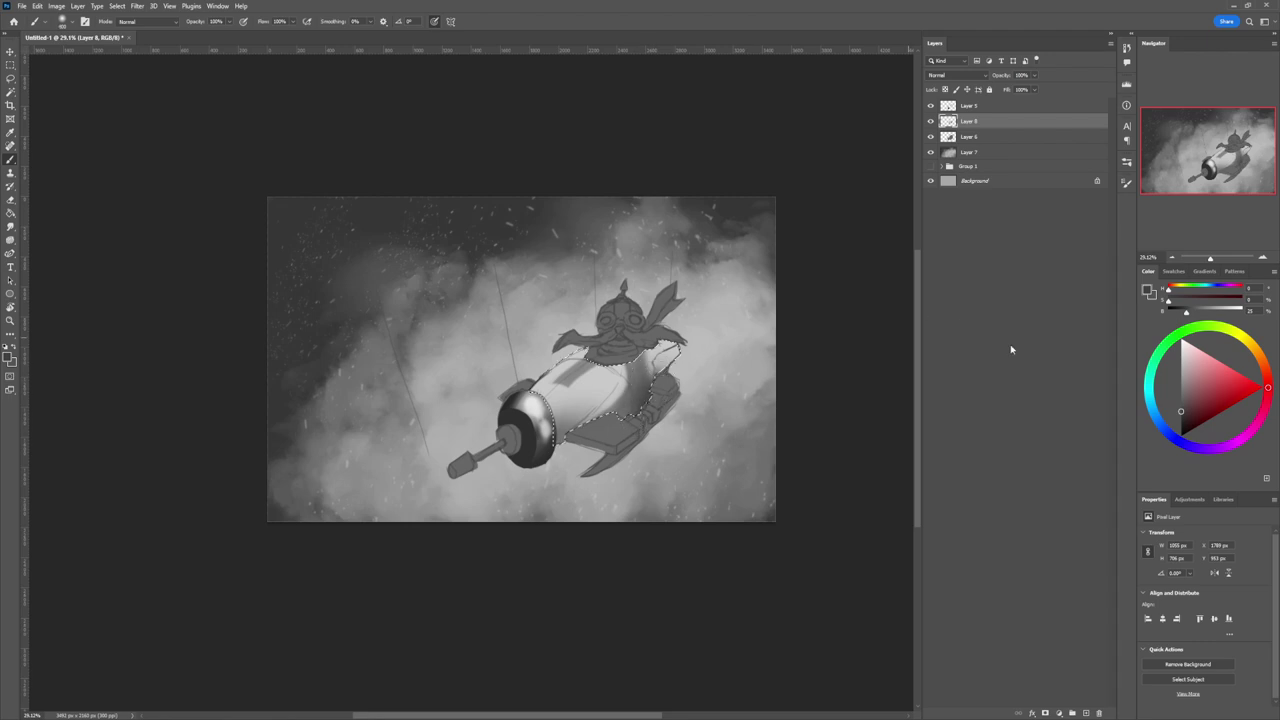
click(1181, 429)
mouse_move(653, 389)
mouse_down()
mouse_move(681, 362)
mouse_move(628, 402)
mouse_up()
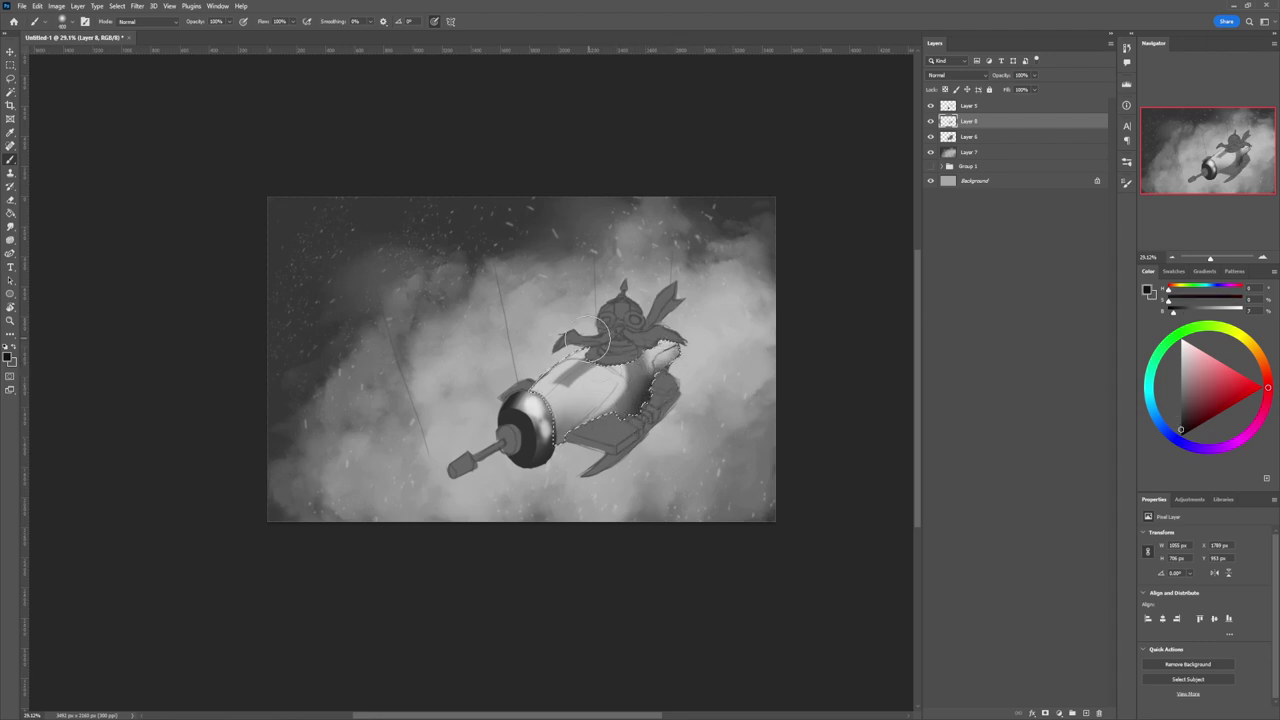
Step: Darken the fuselage's upper edge from the cowling towards the pilot with soft near-black strokes
key(])
key(])
key(])
mouse_move(530, 375)
mouse_down()
mouse_move(533, 329)
mouse_move(518, 349)
mouse_move(566, 344)
mouse_up()
key(bracketright)
key(bracketright)
key(bracketright)
key(bracketleft)
key(bracketleft)
key(bracketleft)
key(bracketleft)
key(bracketleft)
key(bracketleft)
key(bracketleft)
key(bracketleft)
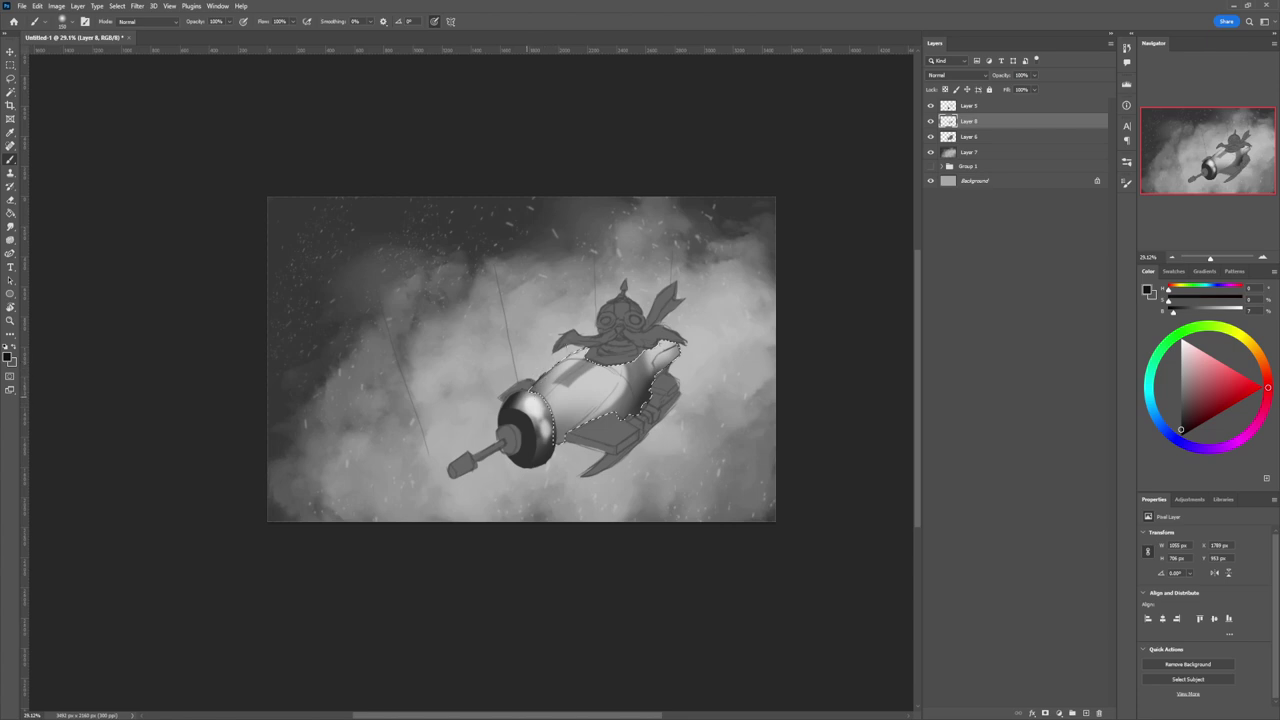
drag(547, 371, 615, 328)
Step: Darken the fuselage's lower edge just behind the cowling and its rear section with a larger soft brush
key(bracketright)
key(bracketright)
key(bracketright)
mouse_move(561, 428)
mouse_down()
mouse_move(578, 425)
mouse_move(565, 433)
mouse_up()
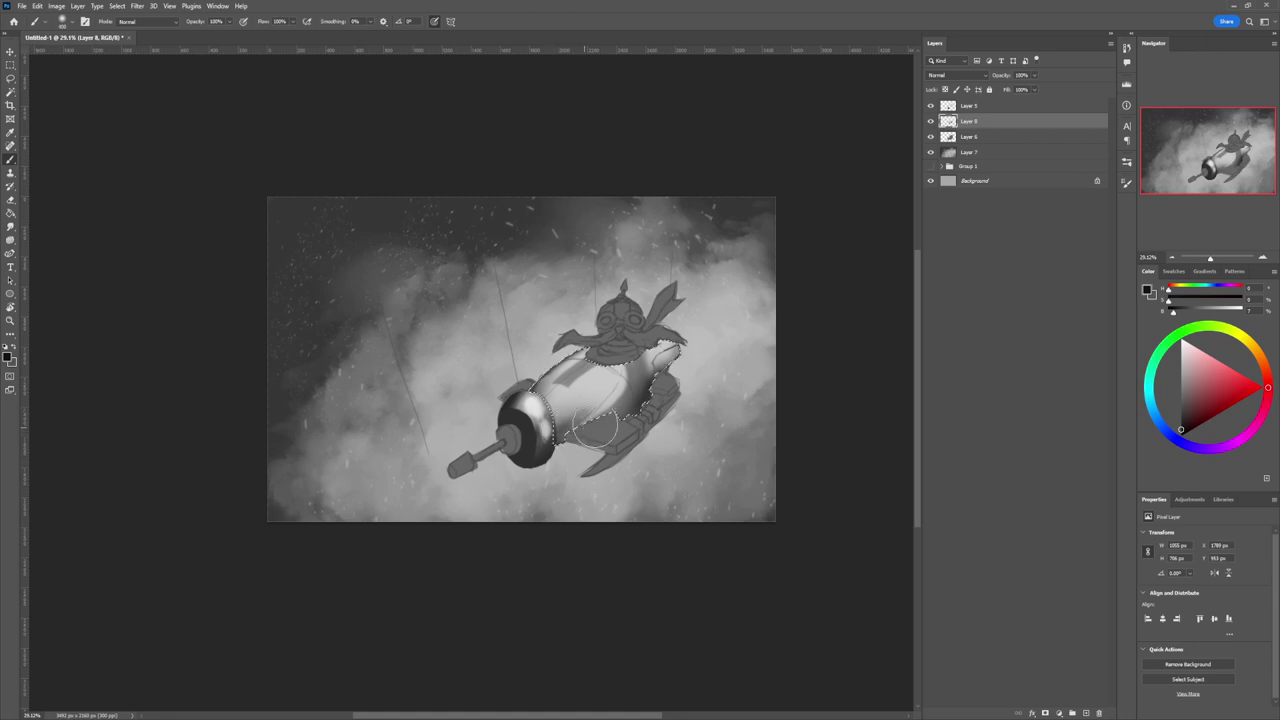
mouse_move(659, 371)
mouse_down()
mouse_move(680, 354)
mouse_move(649, 380)
mouse_up()
Step: Sample a dark grey from the rear fuselage and paint shadows on the tail tip with a small brush
key([)
key([)
key([)
alt+click(655, 374)
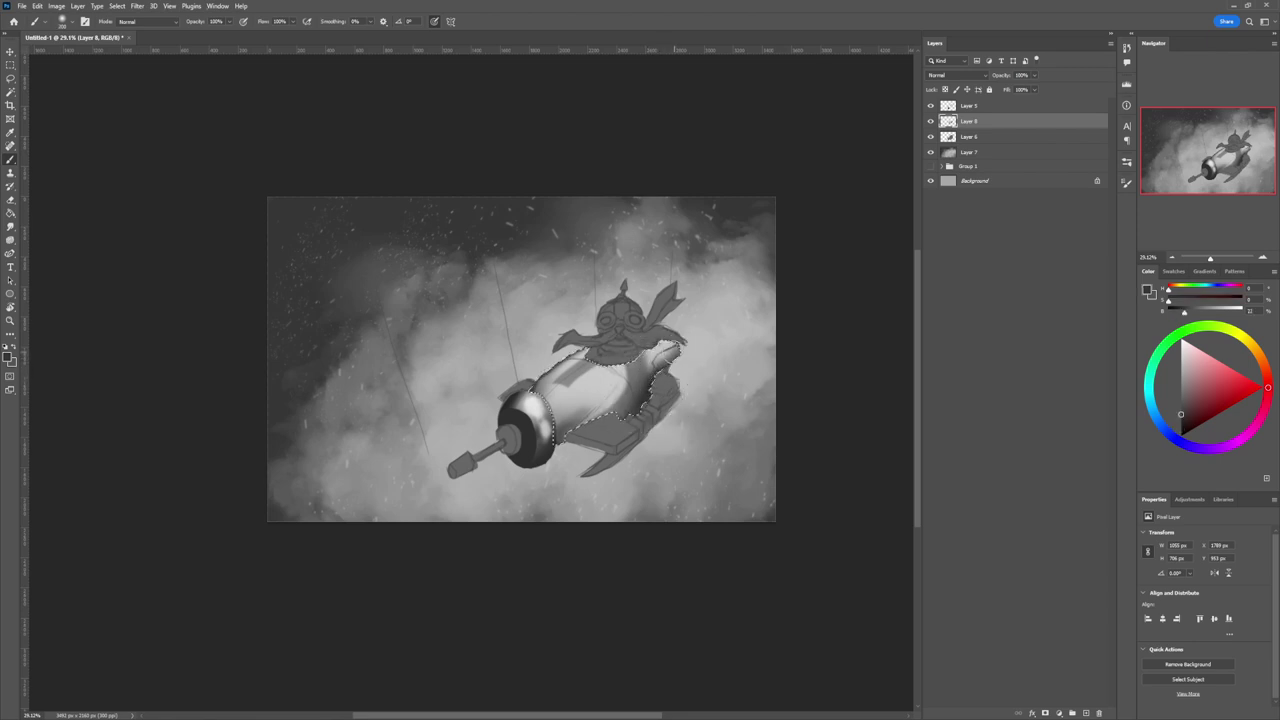
key([)
key([)
key([)
key([)
key([)
key([)
key([)
key([)
key([)
drag(672, 360, 671, 350)
drag(671, 347, 658, 348)
Step: Sample greys around the tail for touch-ups and make Layer 5 the active layer
alt+click(664, 352)
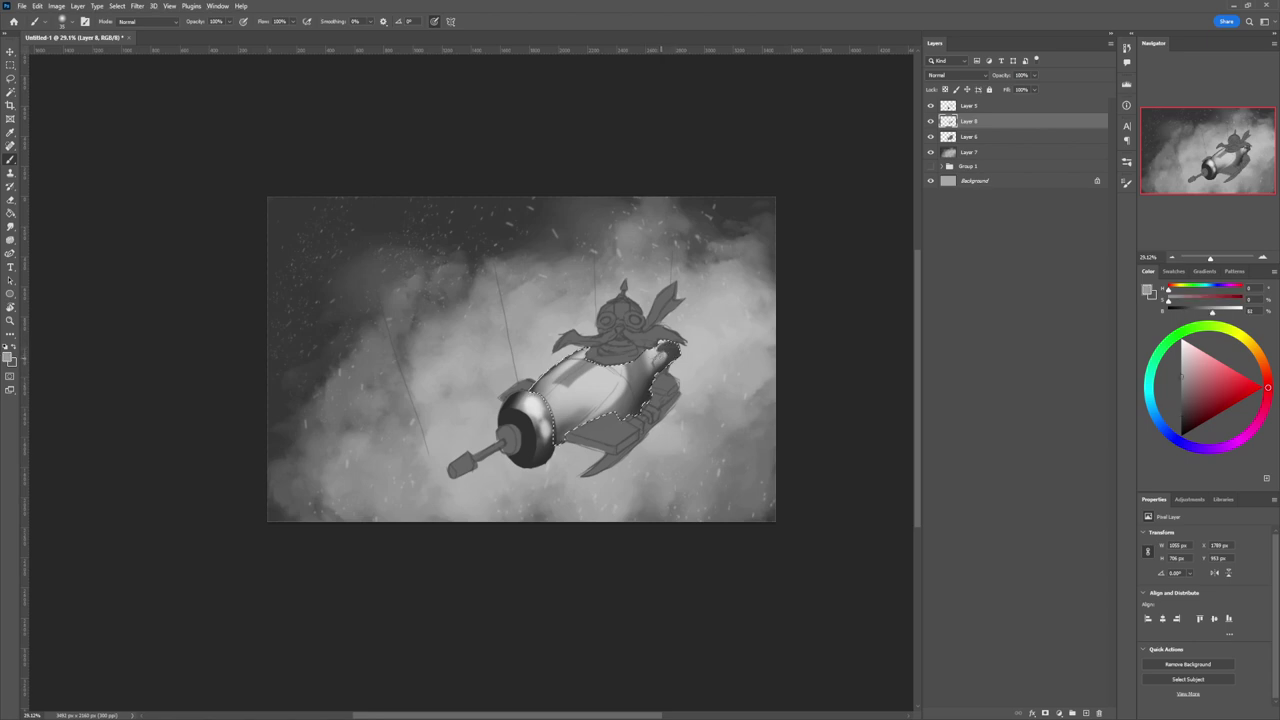
click(970, 106)
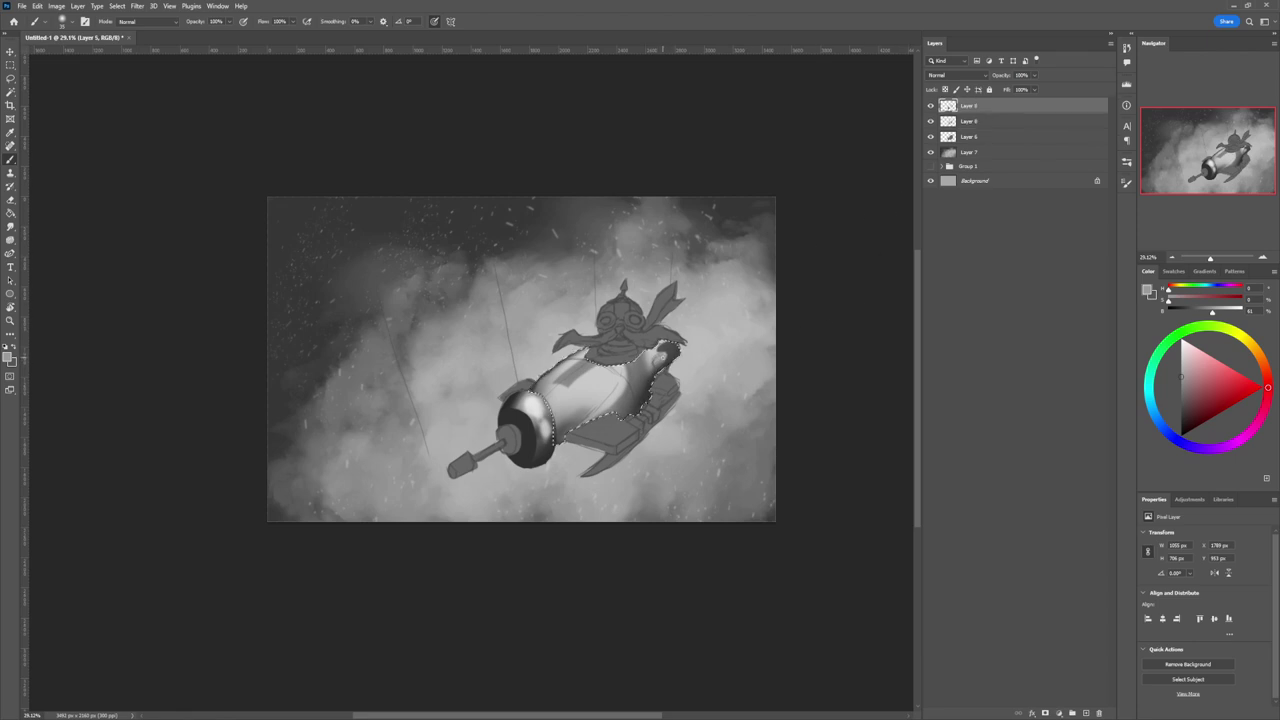
alt+click(655, 350)
alt+click(655, 350)
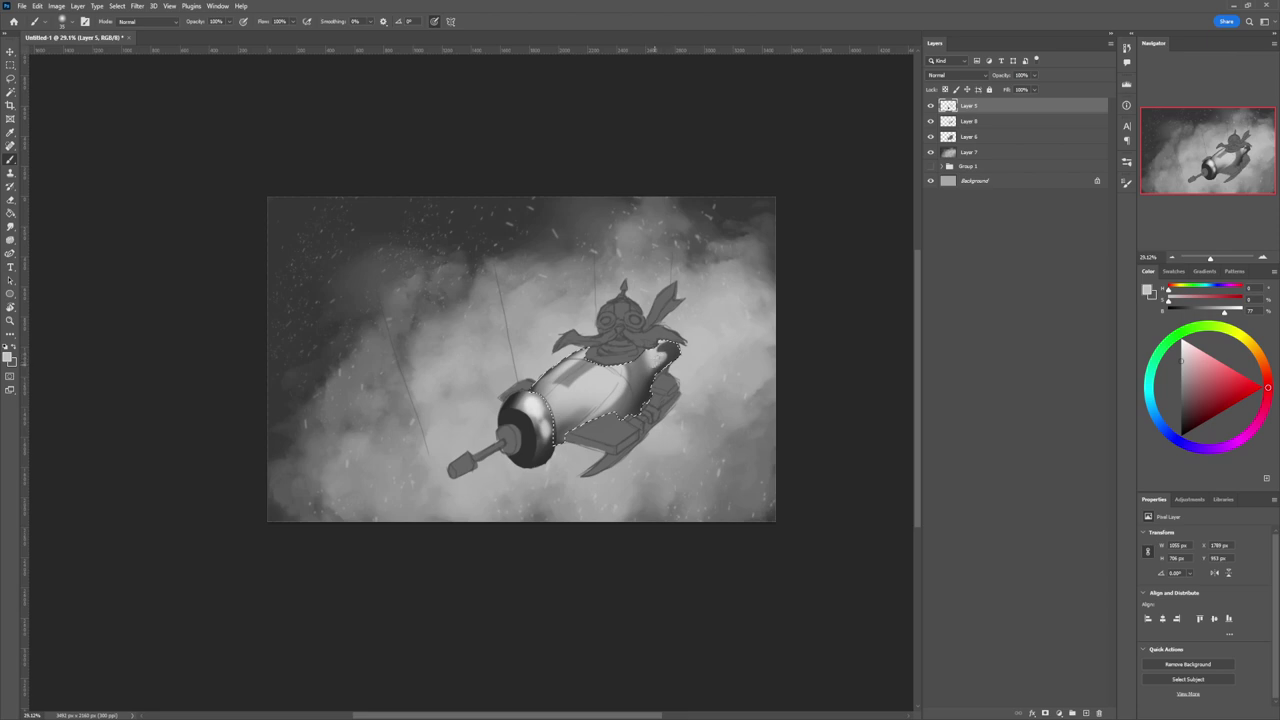
alt+click(662, 358)
Step: Brush a broad near-white highlight over the middle of the fuselage on Layer 5 with a large soft brush
key(bracketright)
key(bracketright)
key(bracketright)
key(bracketright)
key(bracketright)
key(bracketright)
alt+click(652, 350)
click(1181, 351)
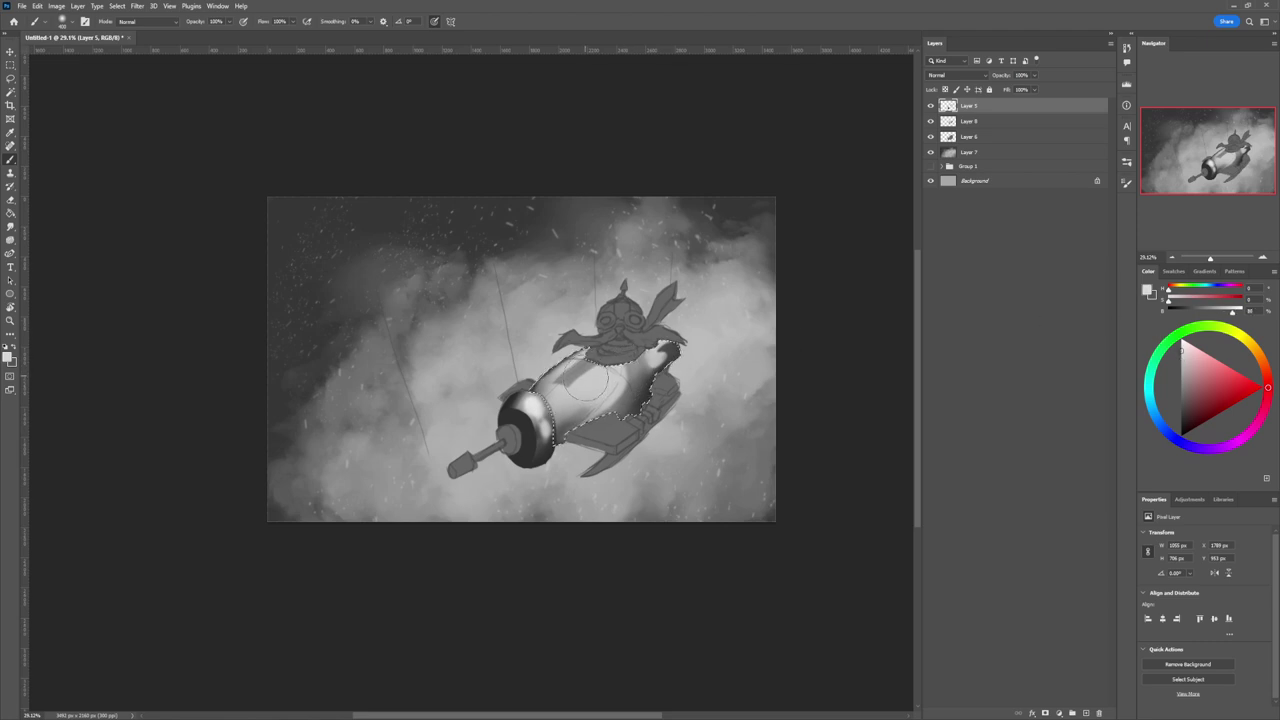
key(])
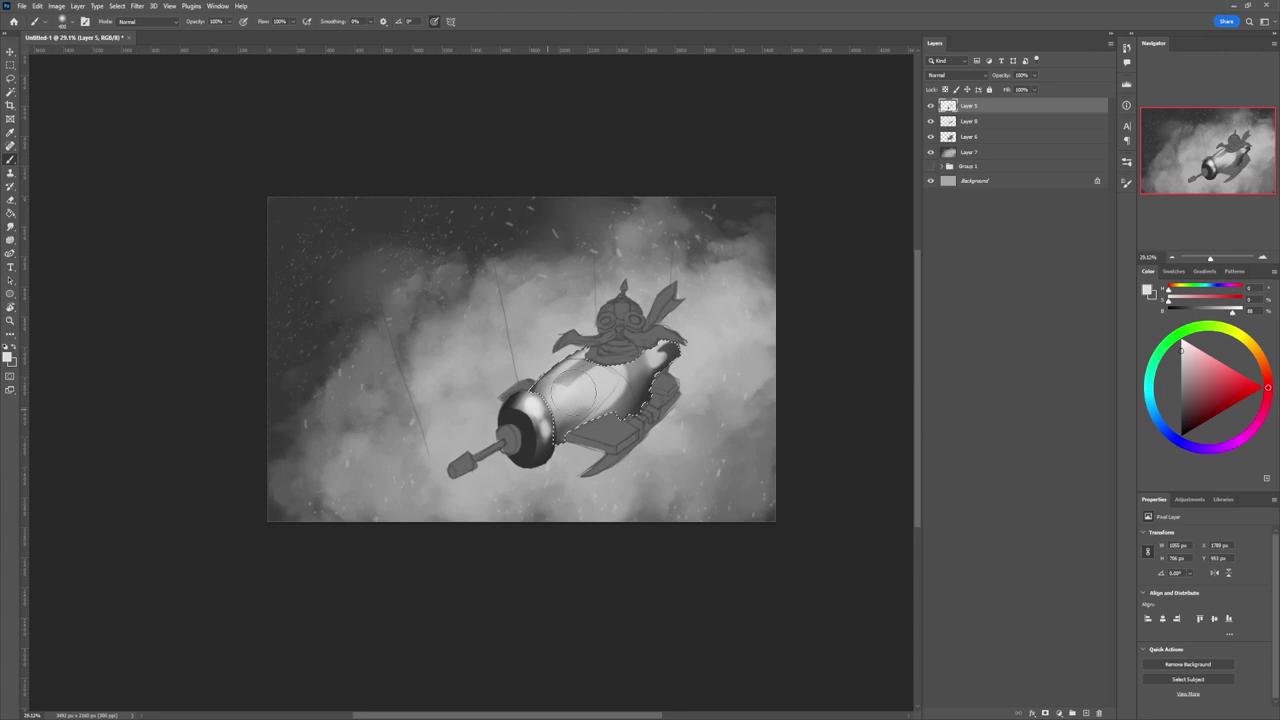
key(bracketleft)
key(bracketleft)
key(bracketleft)
key(bracketleft)
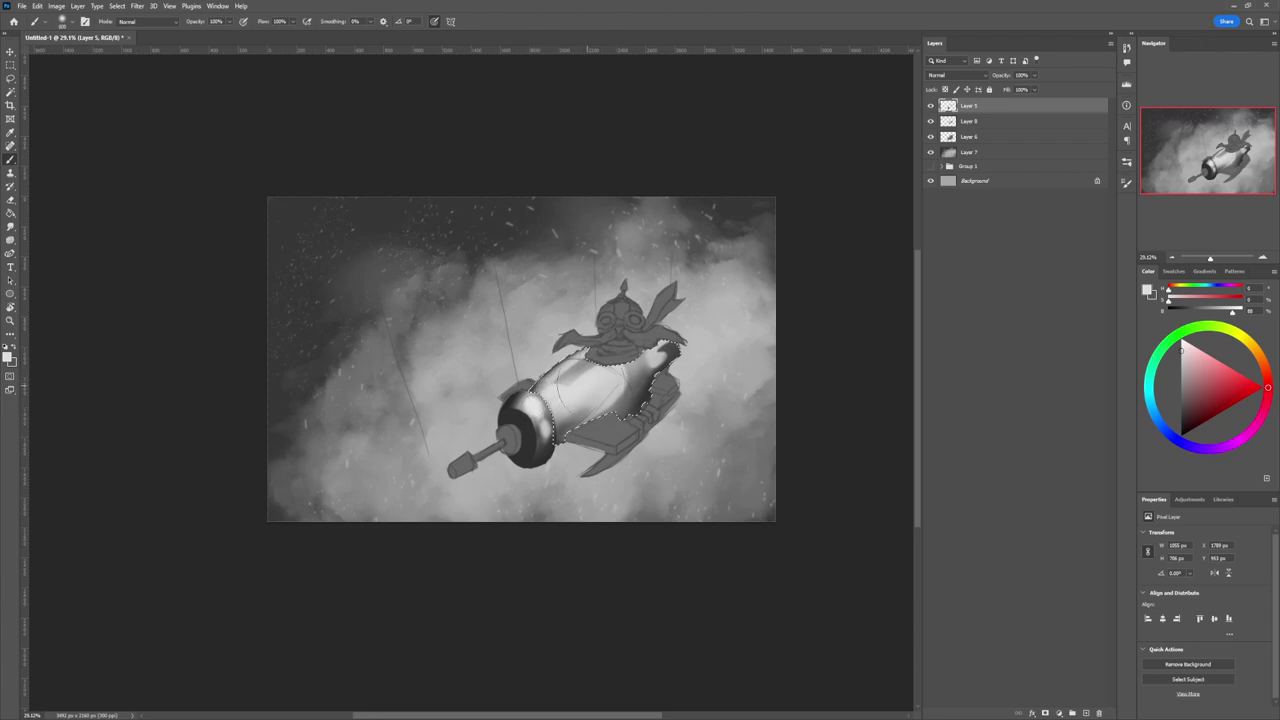
key(bracketright)
key(bracketright)
key(bracketleft)
key(bracketleft)
key(bracketleft)
Step: Draw a thin curved panel seam across the fuselage in front of the pilot at 34% brightness, undoing unwanted strokes
click(1181, 403)
key(bracketleft)
key(bracketleft)
key(bracketleft)
key(bracketleft)
key(bracketleft)
key(bracketleft)
key(bracketleft)
key(bracketleft)
key(bracketleft)
key(bracketleft)
drag(604, 386, 570, 360)
key(ctrl+z)
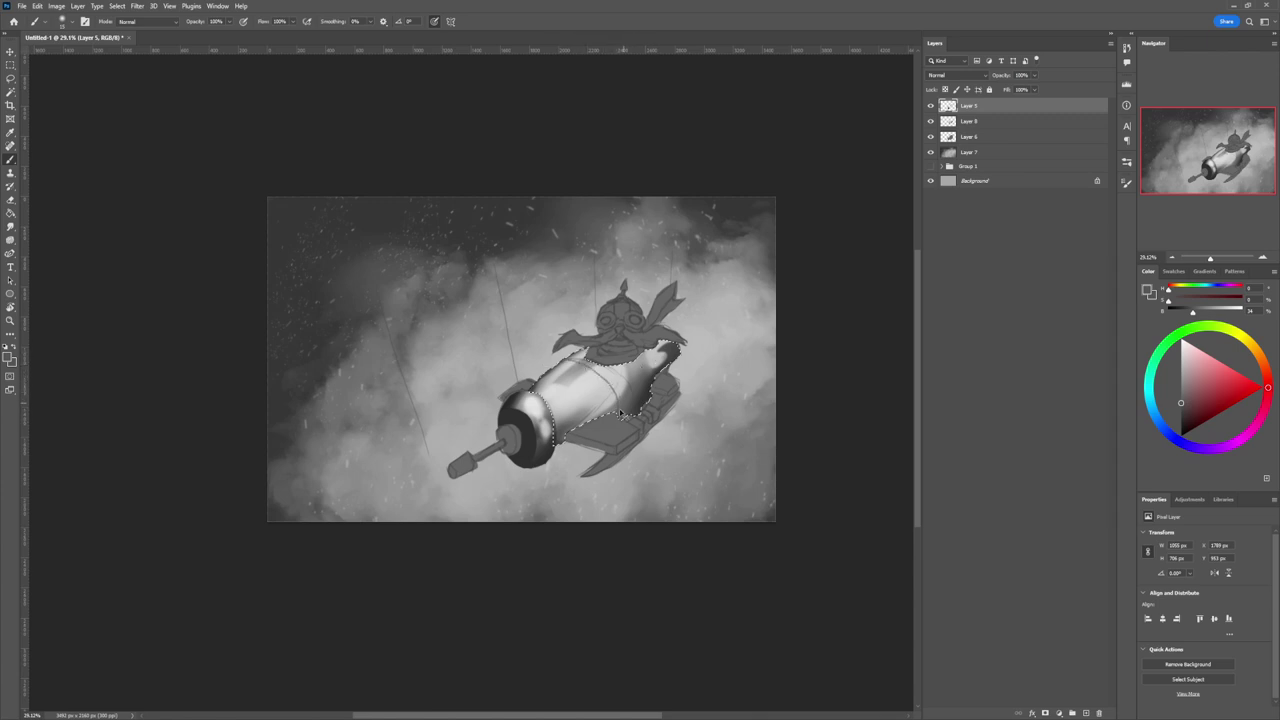
key(ctrl+z)
drag(614, 400, 572, 361)
key(ctrl+z)
Step: Deselect the fuselage area
key(z)
drag(620, 422, 560, 422)
drag(657, 401, 700, 402)
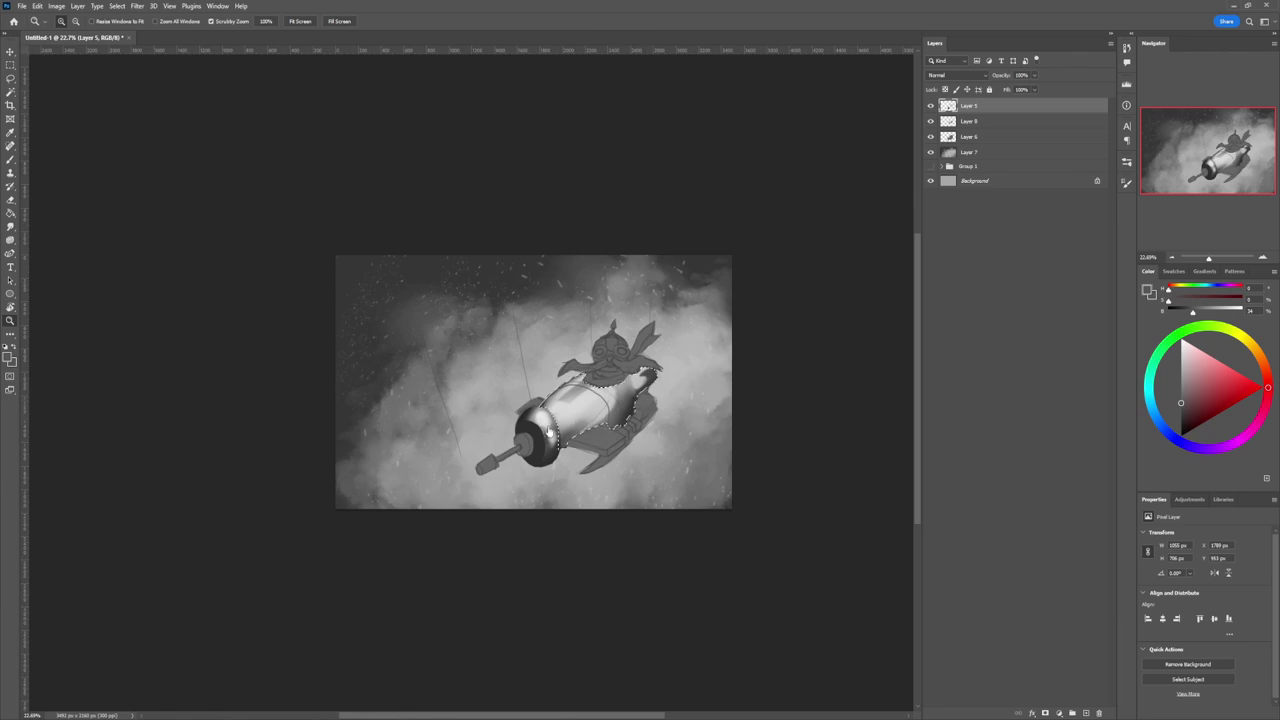
key(l)
key(ctrl+d)
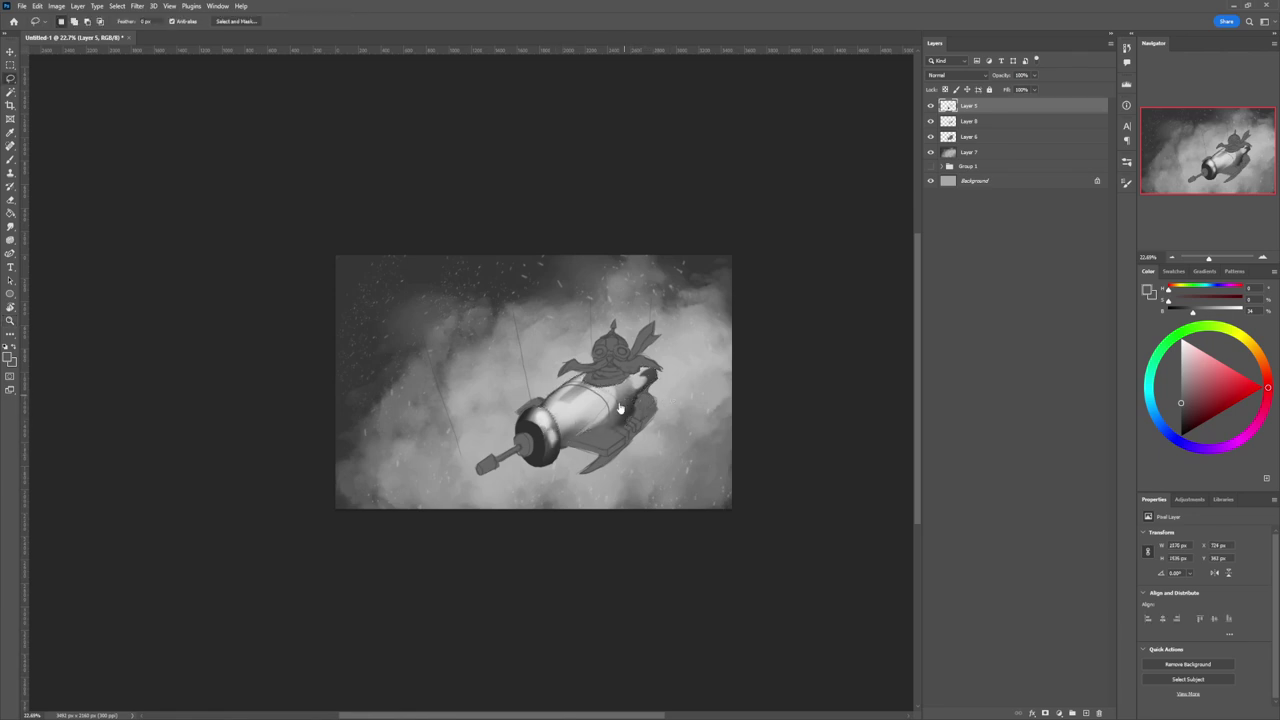
Step: Set a dark grey and paint the shadowed area beneath the pilot's moustache with a small brush
key(b)
drag(1182, 398, 1180, 420)
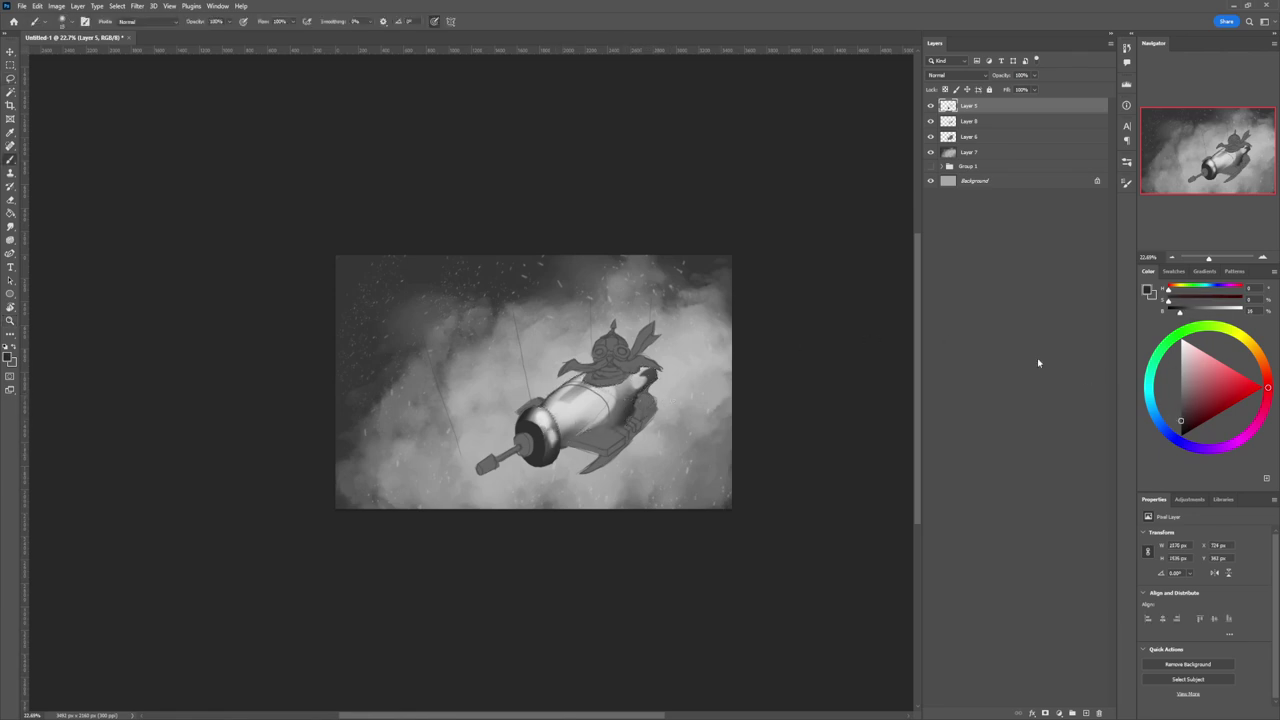
click(709, 427)
key([)
key([)
key([)
key([)
key([)
key([)
key([)
key([)
mouse_move(590, 376)
mouse_down()
mouse_move(589, 385)
mouse_move(623, 376)
mouse_move(592, 377)
mouse_up()
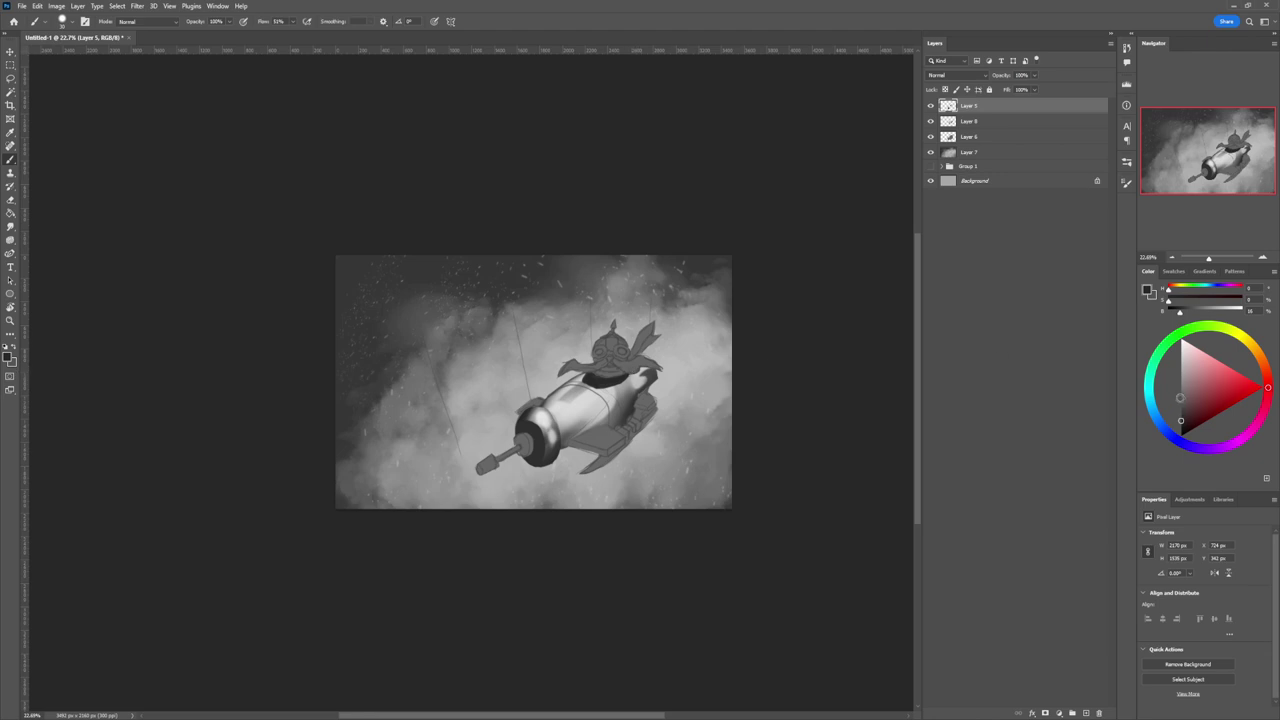
Step: Refine the dark area beneath the moustache and paint the goggle lenses with a light grey sampled from the fuselage
click(1180, 404)
alt+click(622, 378)
alt+click(591, 399)
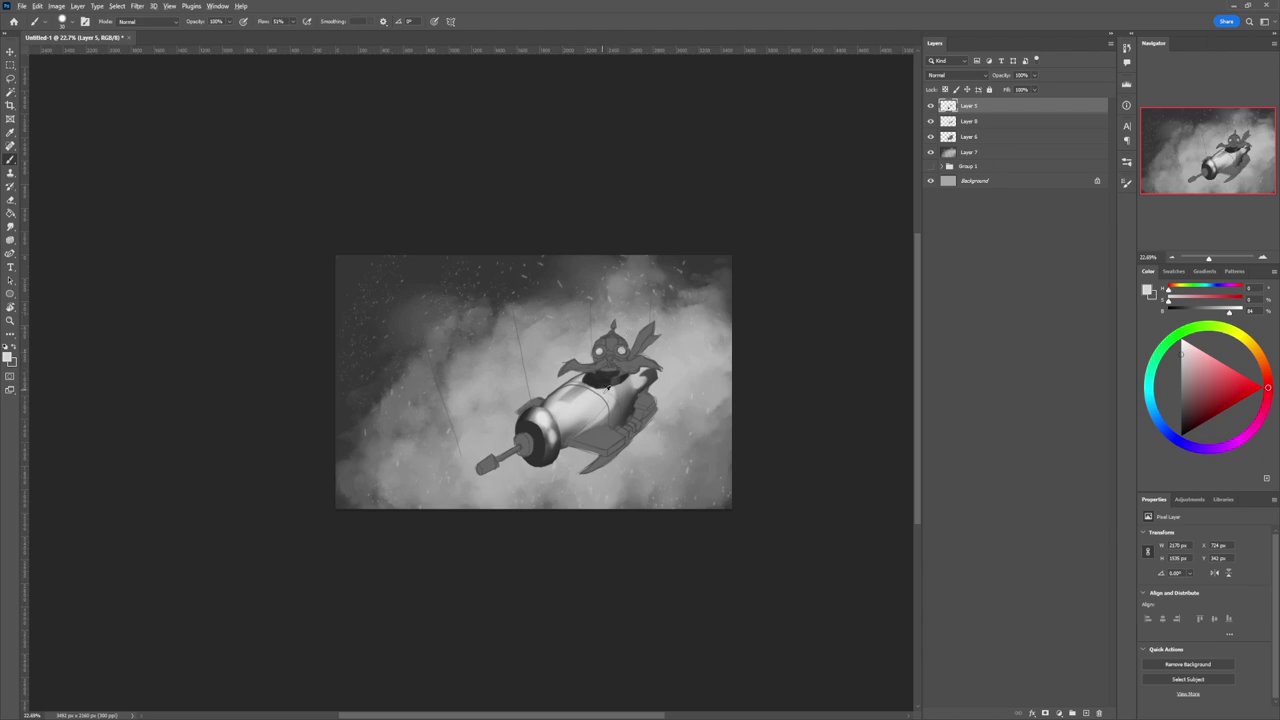
Step: Paint the pilot's moustache in a light grey at 82% brightness sampled from the fuselage
alt+click(594, 402)
key(bracketleft)
key(bracketright)
click(617, 361)
drag(620, 363, 656, 362)
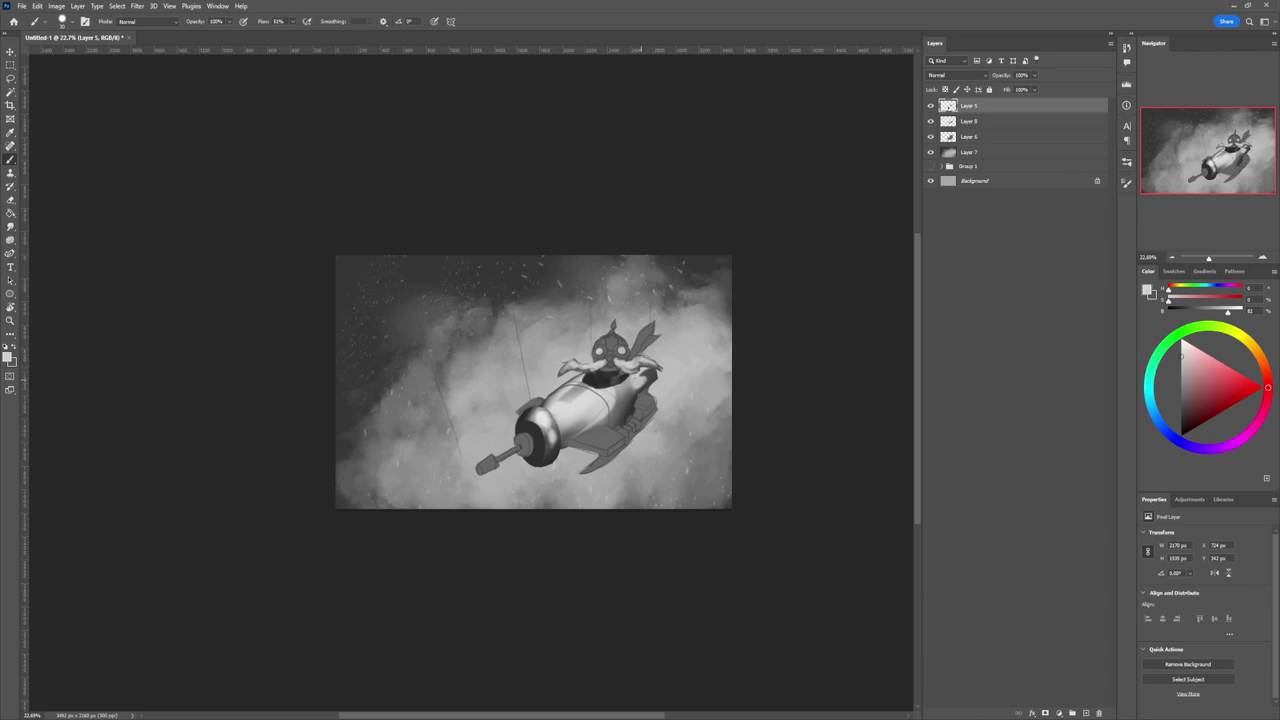
Step: Sample the dark grey beneath the moustache and add shadow strokes along both of its sides with a smaller brush
alt+click(607, 377)
drag(641, 364, 651, 362)
key([)
key([)
key([)
key([)
key([)
drag(588, 370, 576, 372)
key(bracketright)
key(bracketright)
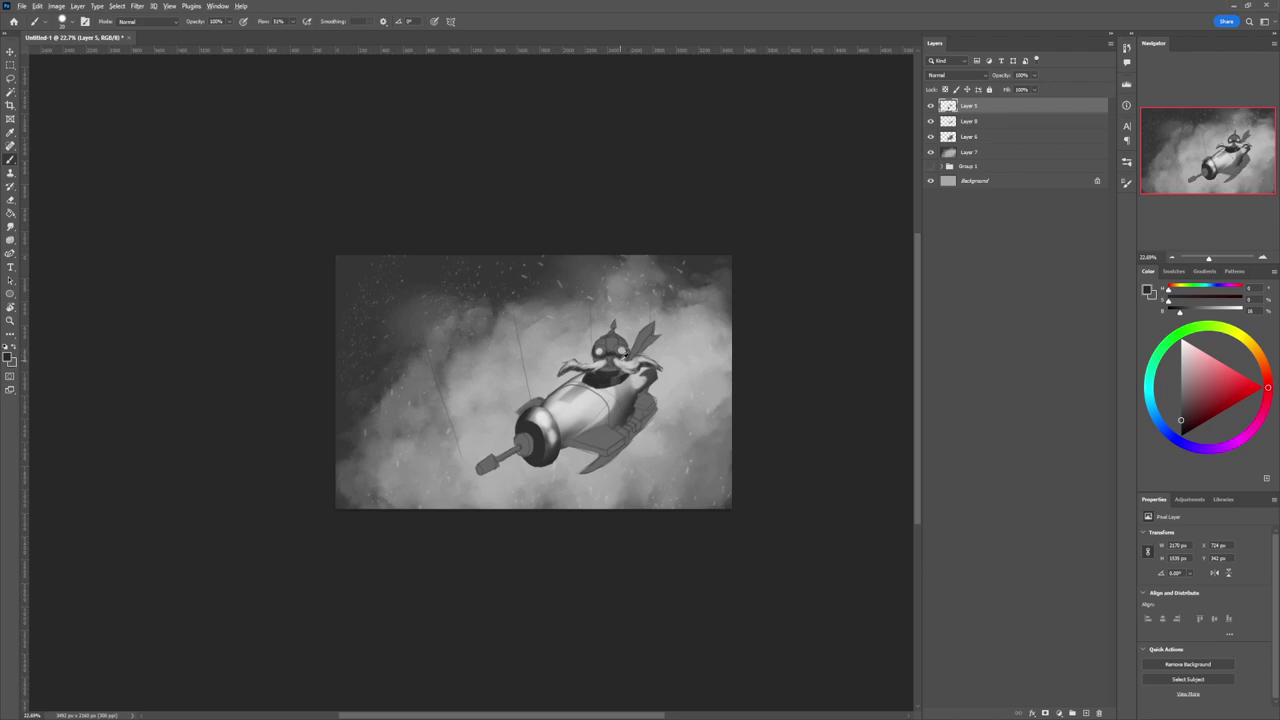
Step: Refine the shading around the pilot's goggles and nose with greys sampled from the face, using a larger brush
alt+click(624, 354)
alt+click(620, 350)
alt+click(619, 347)
alt+click(610, 358)
alt+click(610, 358)
key(])
key(])
key(])
alt+click(605, 353)
alt+click(626, 352)
alt+click(615, 354)
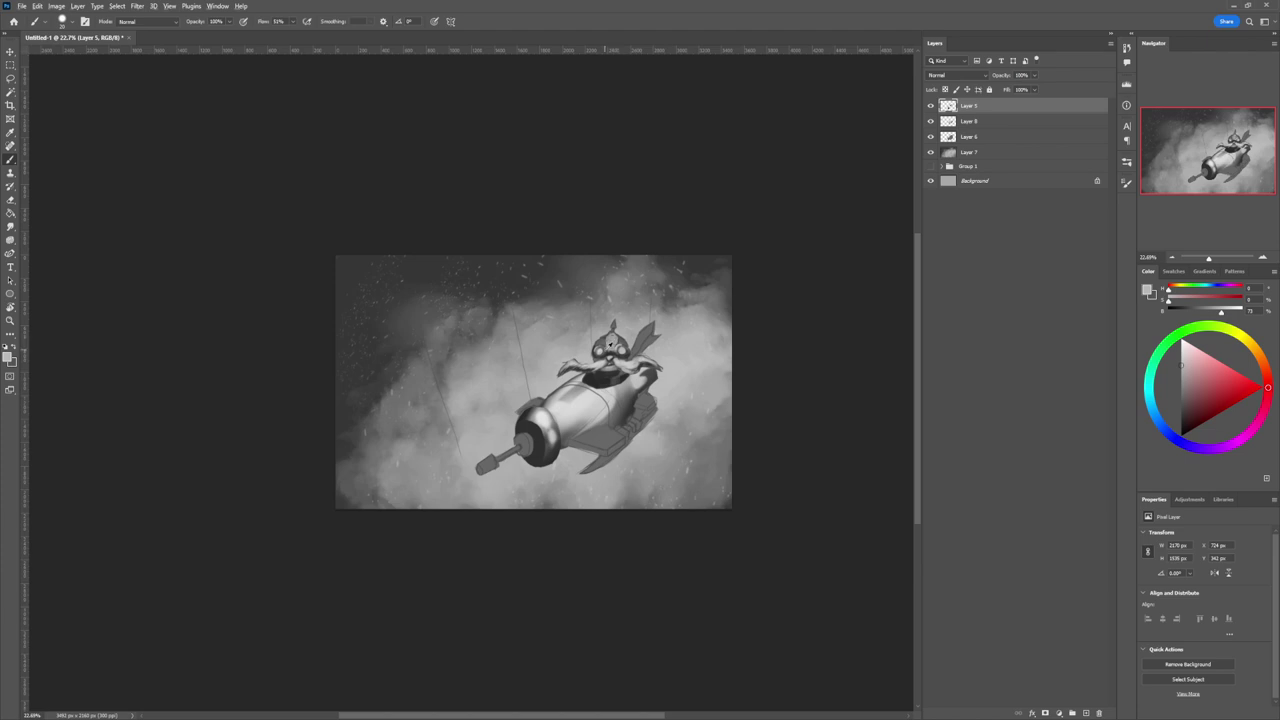
Step: Paint lighter grey shading on the pilot's helmet between and above the goggles using greys sampled from the head
alt+click(610, 345)
alt+click(621, 356)
alt+click(598, 345)
alt+click(607, 372)
drag(597, 343, 607, 335)
alt+click(613, 340)
Step: Lasso the flat top of the near wing, paint it with light greys sampled from the fuselage, and deselect it
key(z)
drag(620, 406, 545, 420)
drag(543, 550, 571, 580)
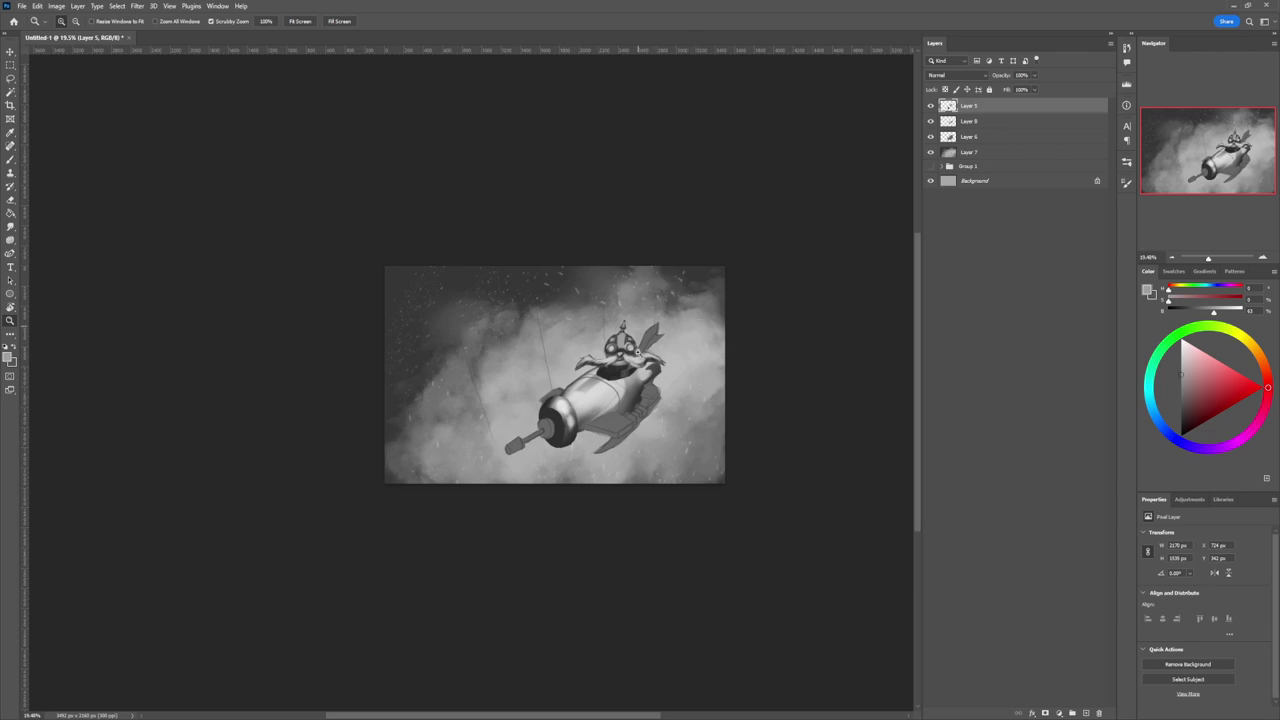
click(614, 446)
key(l)
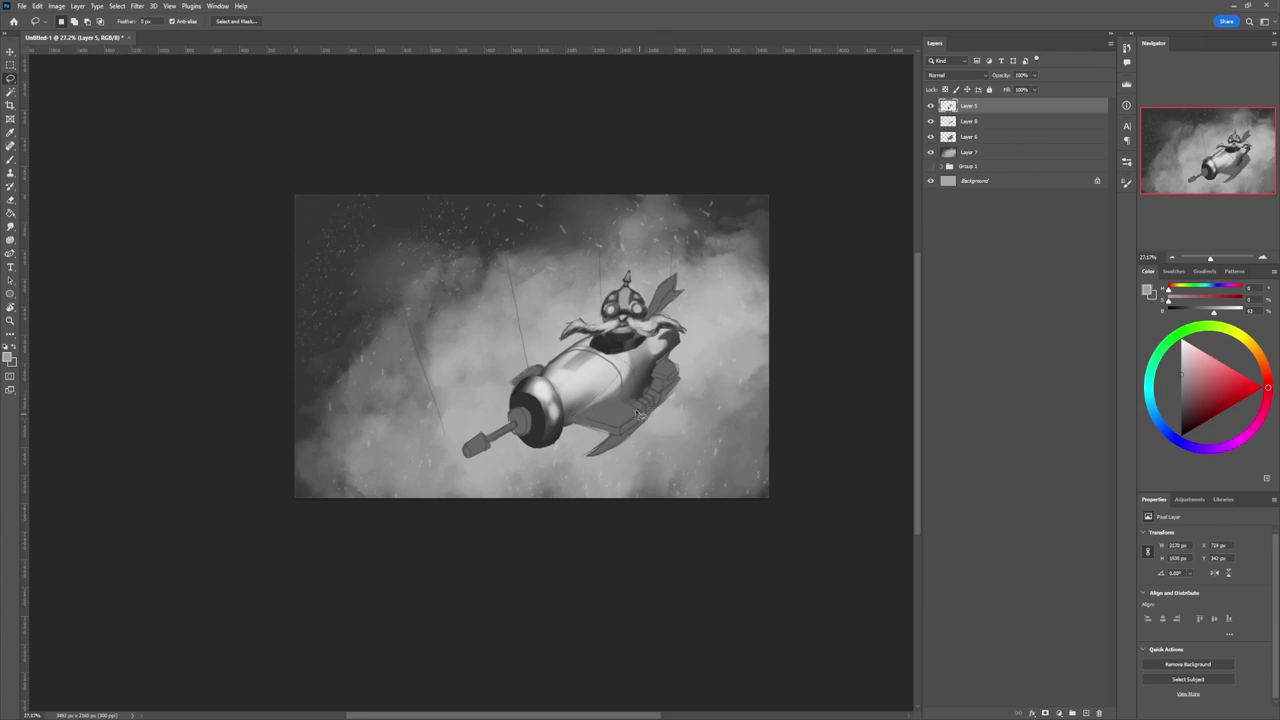
mouse_move(610, 400)
mouse_down()
mouse_move(577, 425)
mouse_move(621, 439)
mouse_move(648, 422)
mouse_up()
key(b)
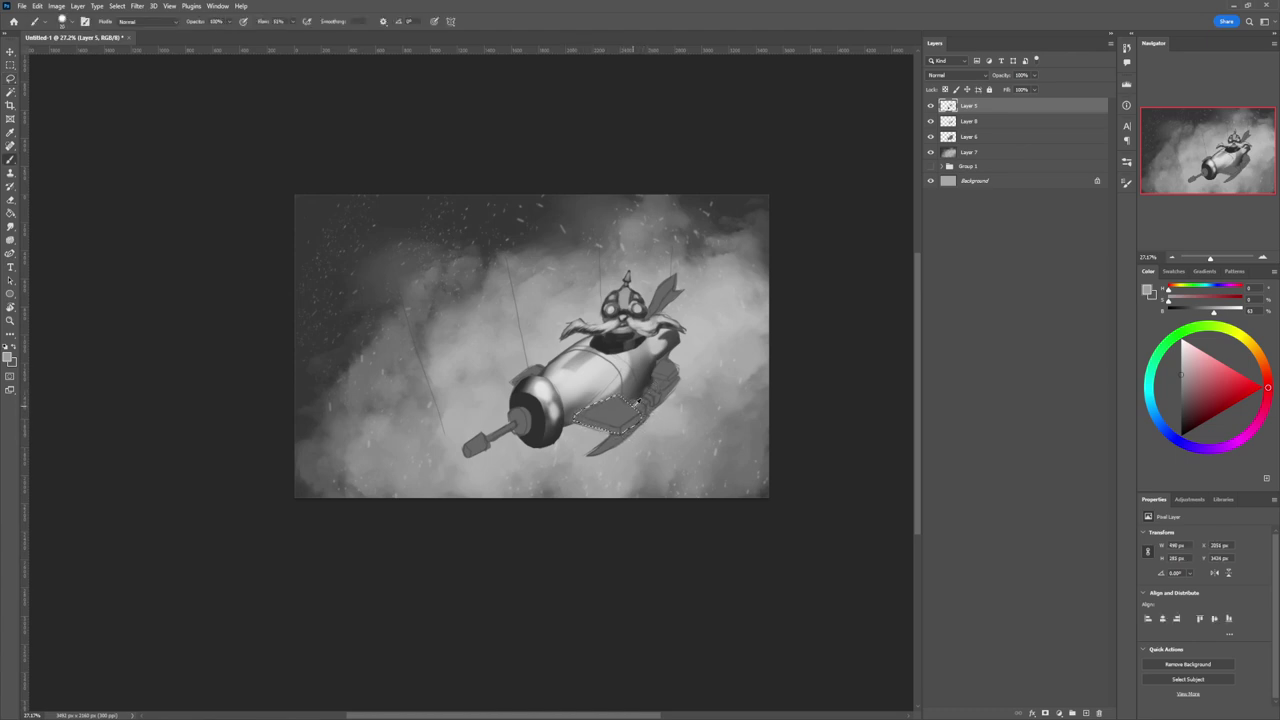
alt+click(626, 383)
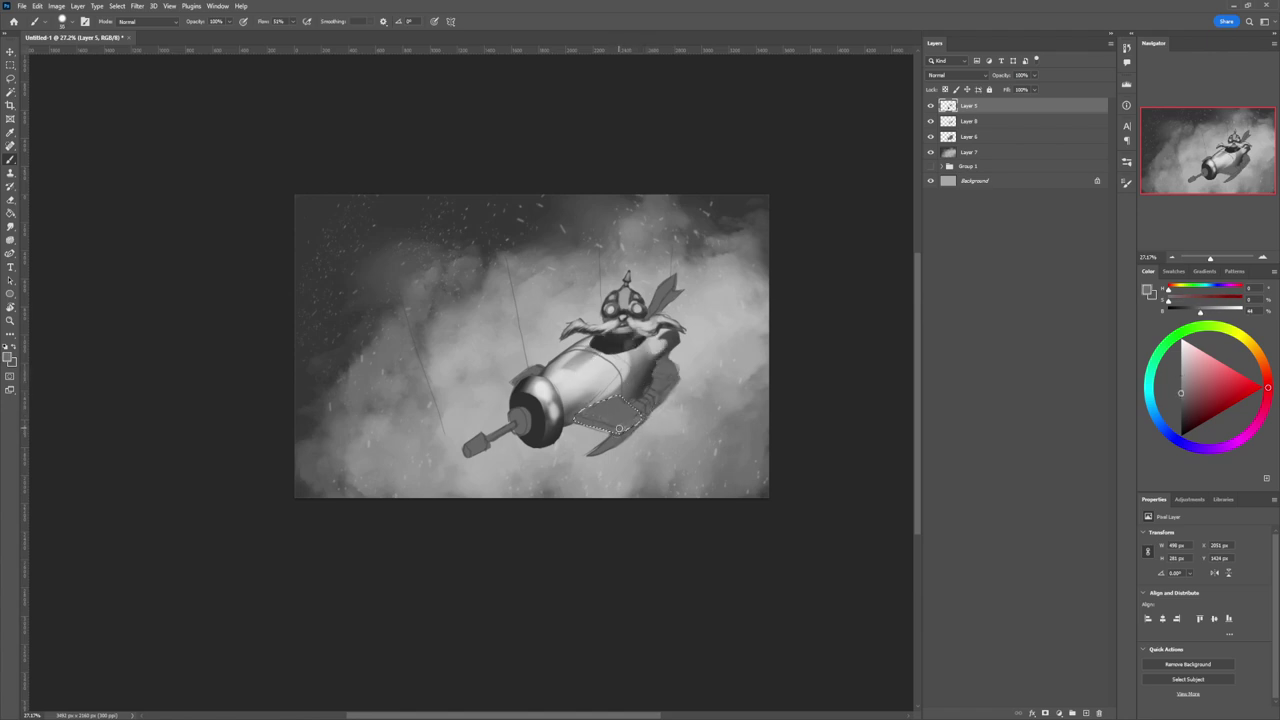
alt+click(601, 388)
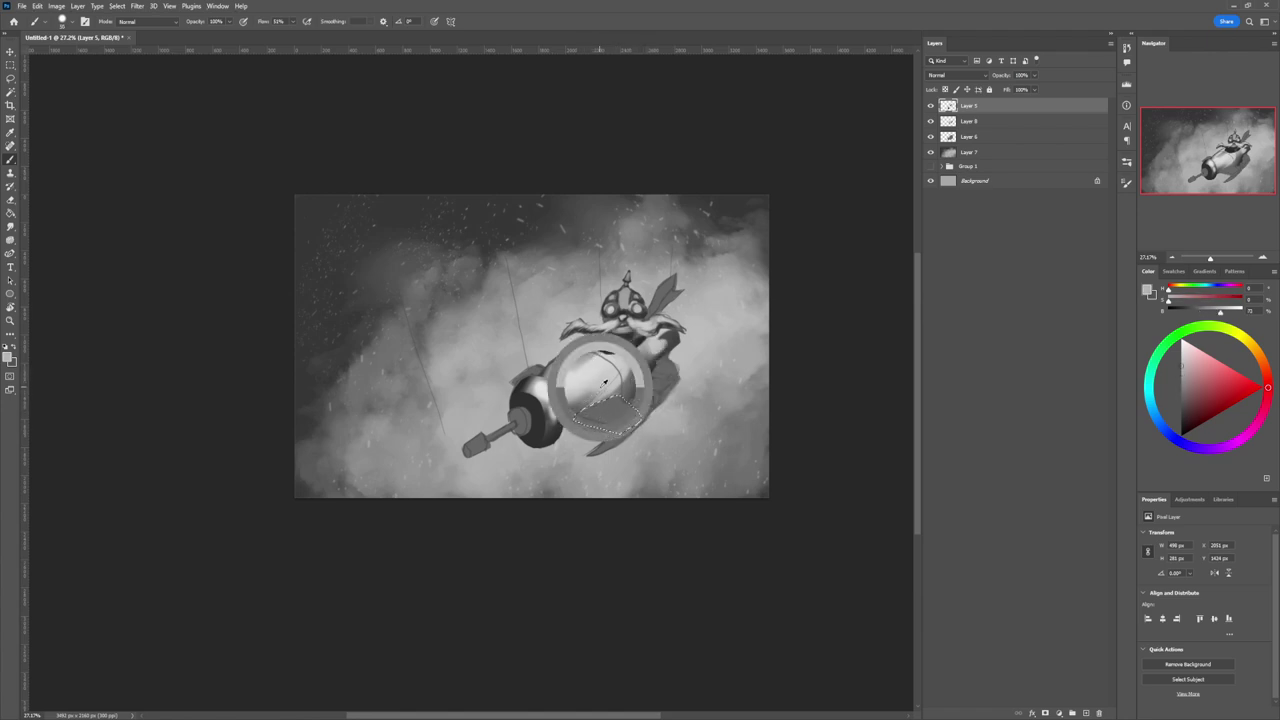
mouse_move(616, 402)
mouse_down()
mouse_move(632, 388)
mouse_move(600, 406)
mouse_move(624, 420)
mouse_move(637, 400)
mouse_move(615, 404)
mouse_up()
alt+click(583, 397)
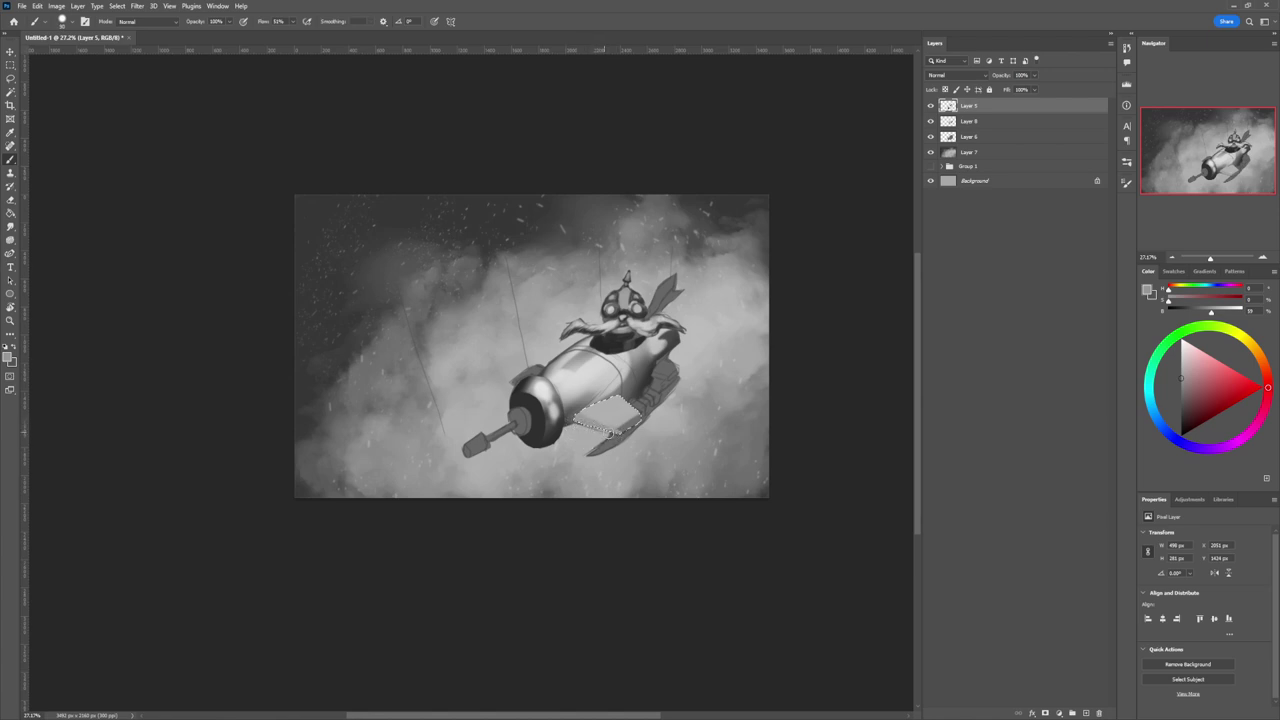
alt+click(570, 421)
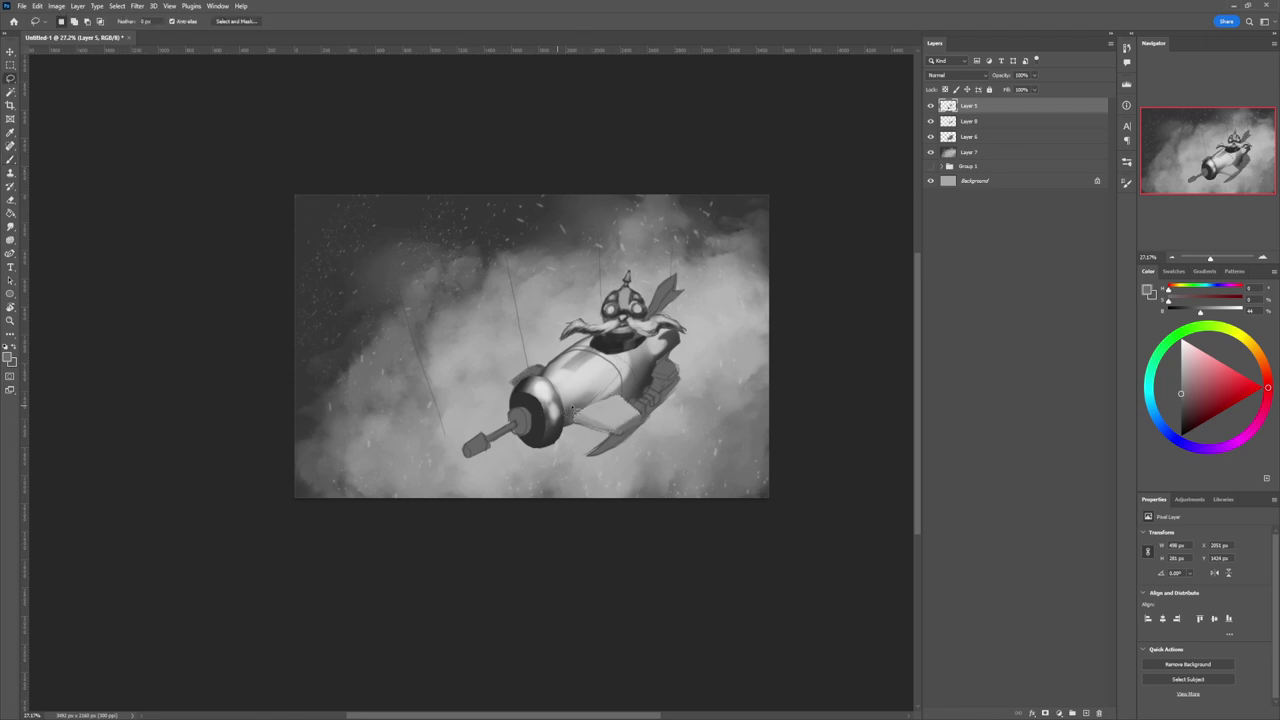
key(ctrl+d)
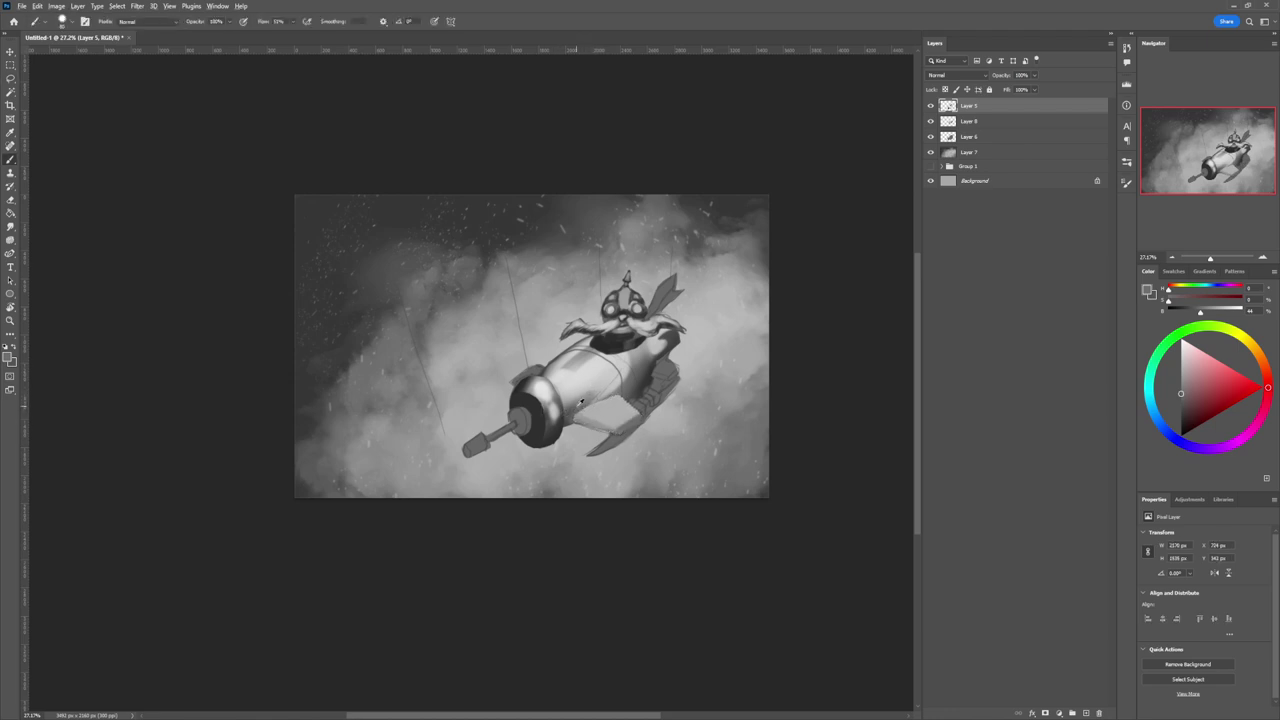
Step: Blend the lower edge of the fuselage where it meets the near wing, using greys sampled from the body
alt+click(578, 405)
alt+click(582, 401)
alt+click(578, 398)
alt+click(573, 410)
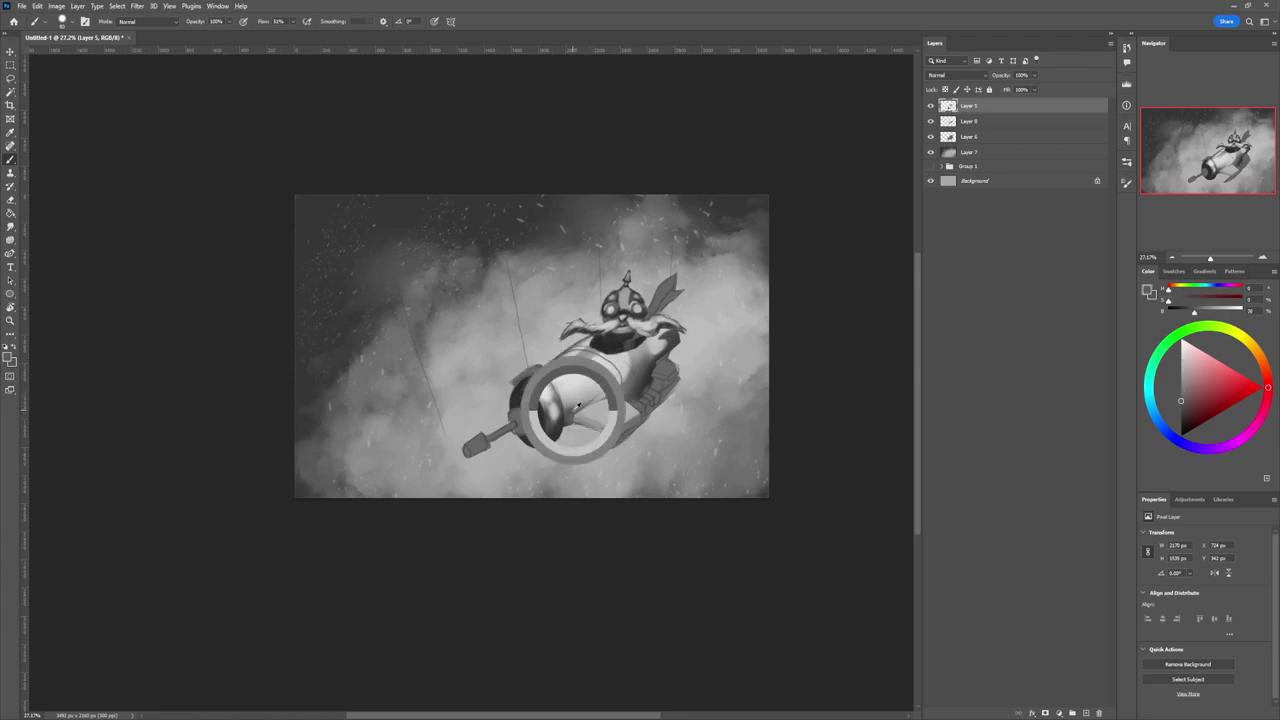
alt+click(588, 392)
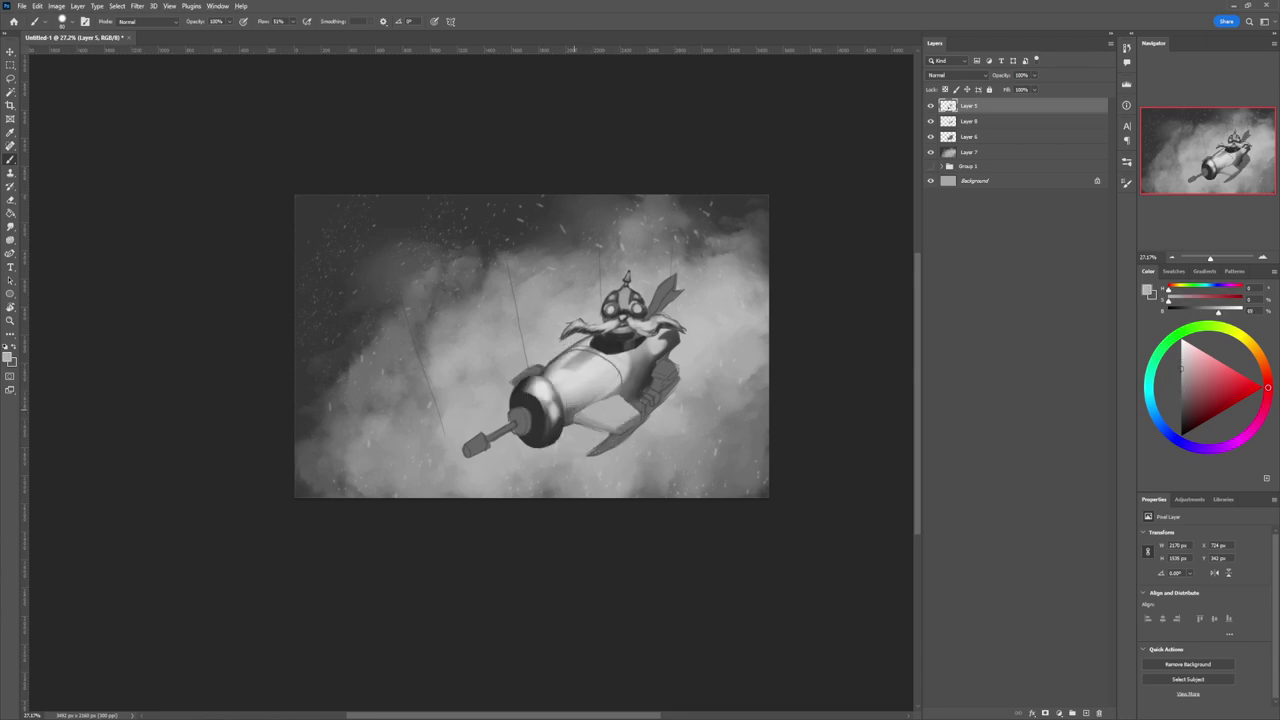
alt+click(574, 410)
alt+click(611, 386)
alt+click(614, 381)
alt+click(614, 378)
Step: Draw a thin curved panel line across the near wing in the dark cockpit grey with a much smaller brush
alt+click(617, 343)
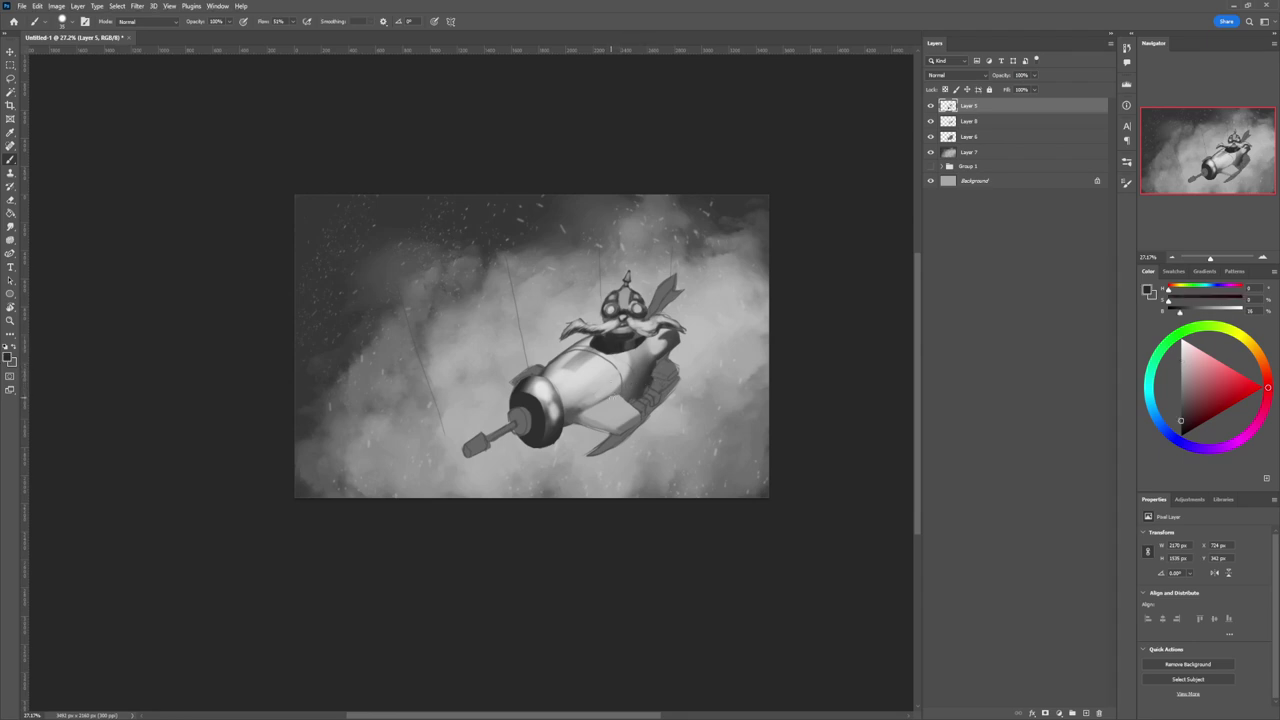
key(bracketleft)
key(bracketleft)
key(bracketleft)
key(bracketleft)
key(bracketleft)
key(bracketleft)
key(bracketleft)
key(bracketleft)
key(bracketleft)
key(bracketleft)
key(bracketright)
key(bracketright)
key(bracketright)
key(bracketleft)
key(bracketleft)
drag(615, 404, 603, 423)
alt+click(595, 415)
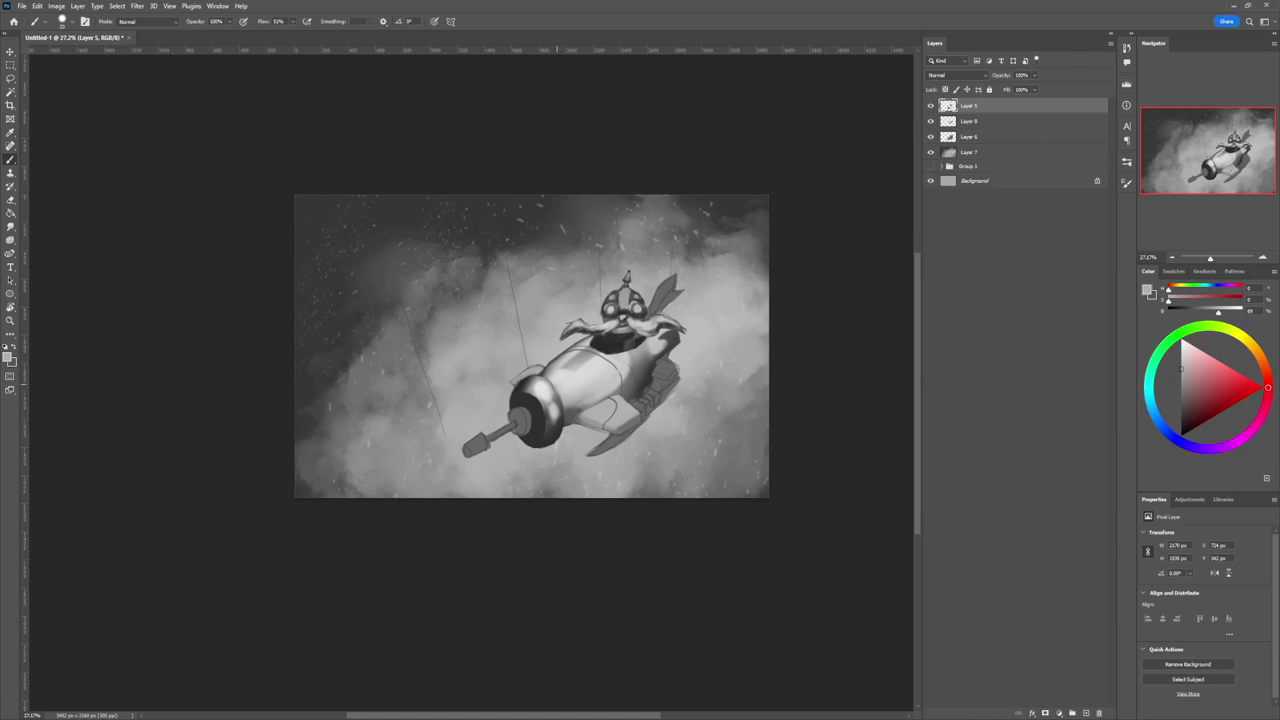
Step: Repaint the parts at the rear of the fuselage above the lower wing with light and dark greys sampled nearby
key(z)
drag(559, 420, 500, 420)
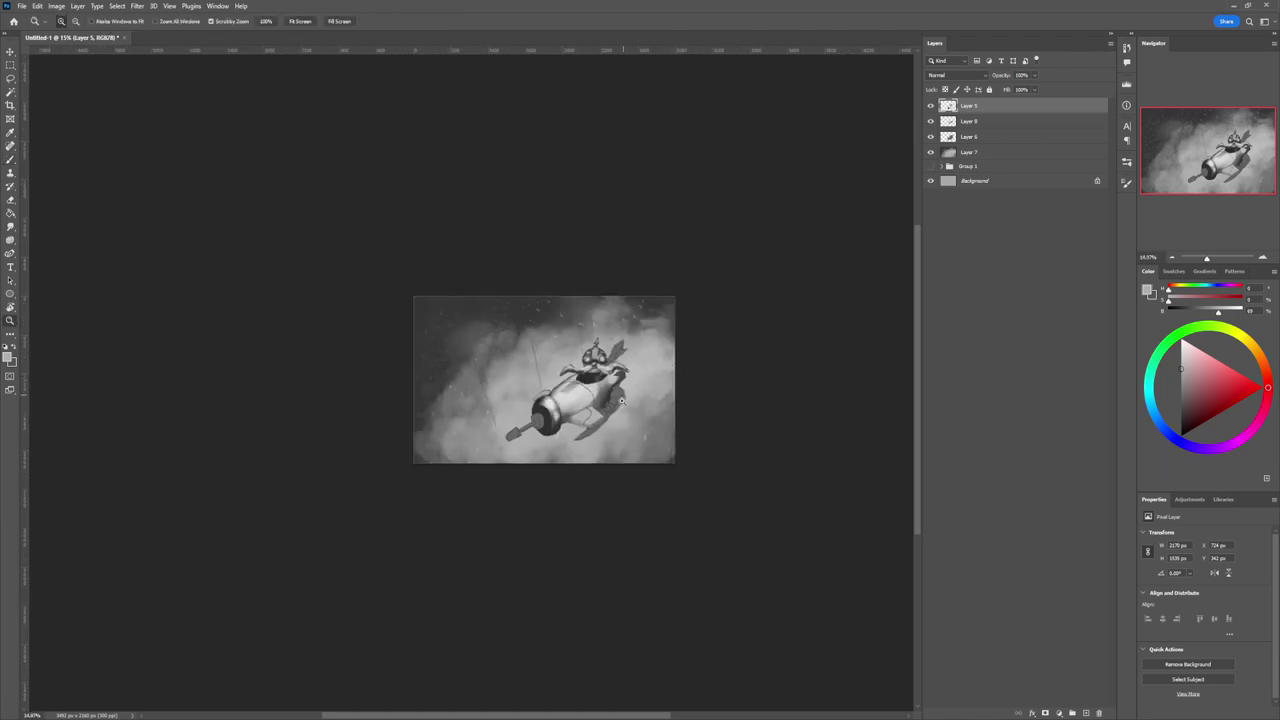
drag(621, 401, 640, 402)
key(b)
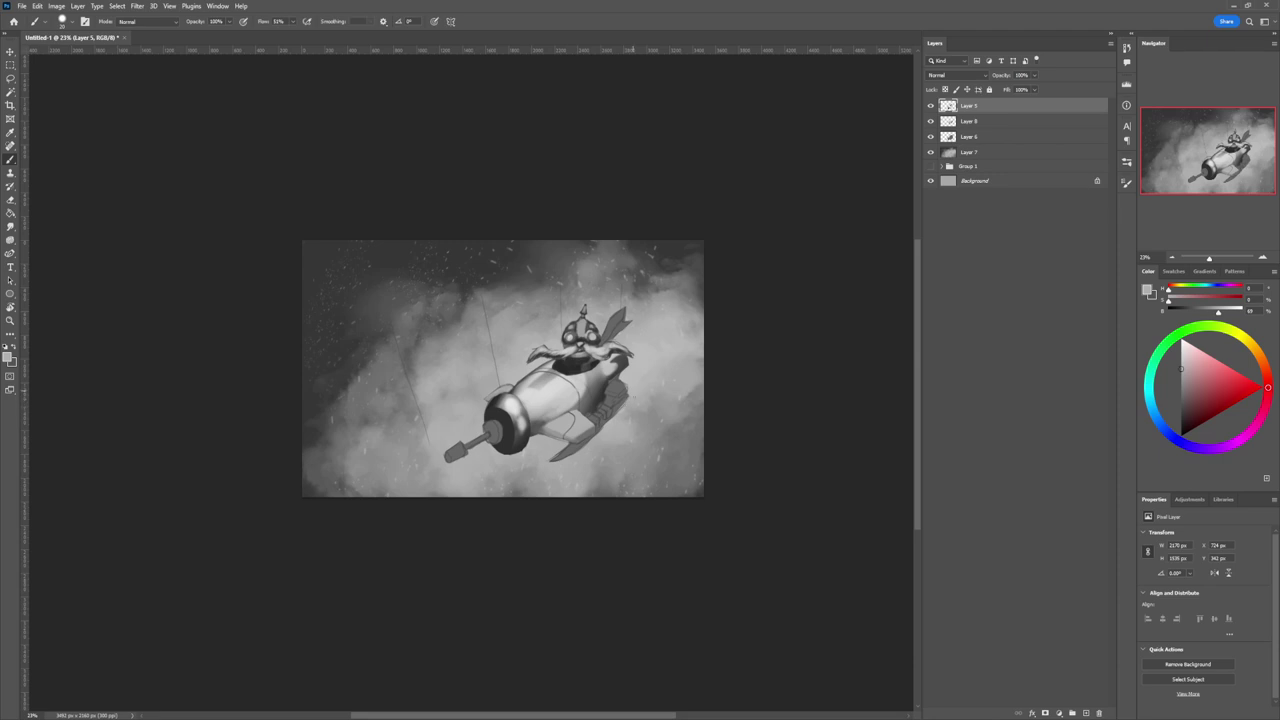
alt+click(596, 385)
alt+click(610, 395)
alt+click(596, 408)
alt+click(613, 396)
alt+click(612, 402)
alt+click(632, 387)
drag(624, 394, 613, 401)
alt+click(604, 397)
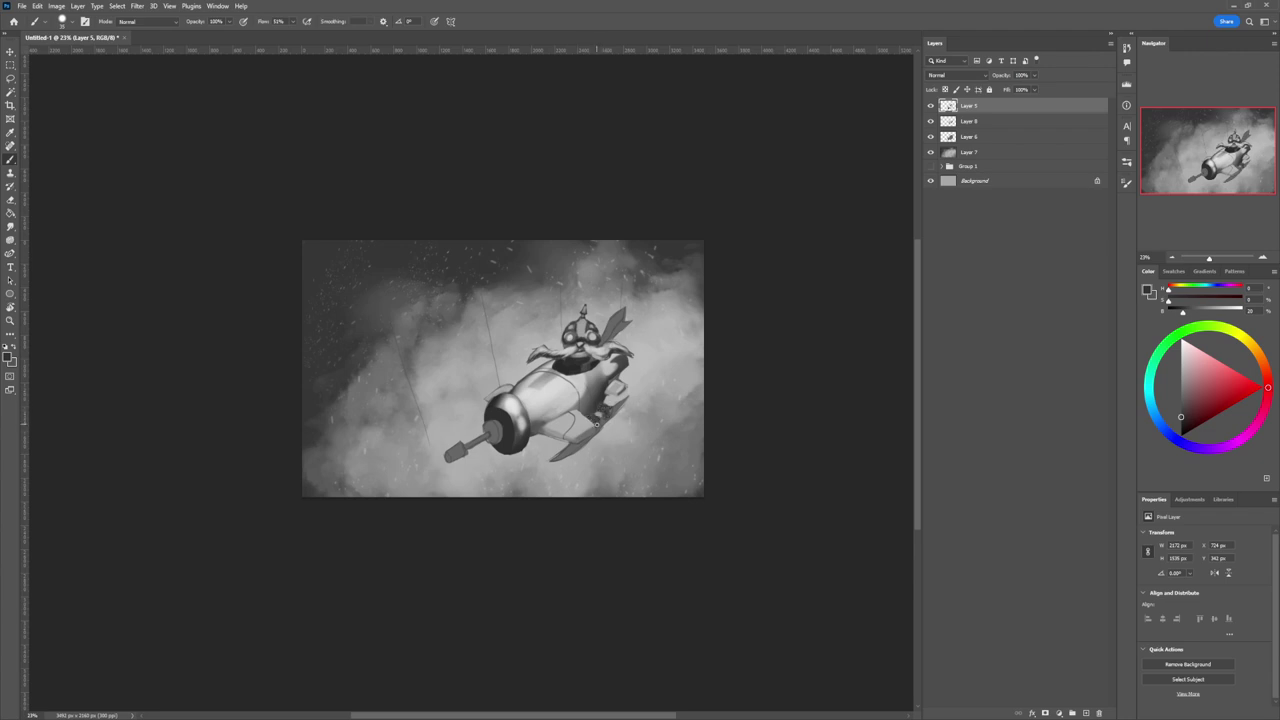
Step: Darken the underside and long lower edge of the wing at 20% brightness with a smaller brush
key(bracketleft)
key(bracketleft)
key(bracketleft)
mouse_move(604, 418)
mouse_down()
mouse_move(618, 406)
mouse_move(551, 460)
mouse_move(571, 447)
mouse_up()
drag(610, 417, 629, 398)
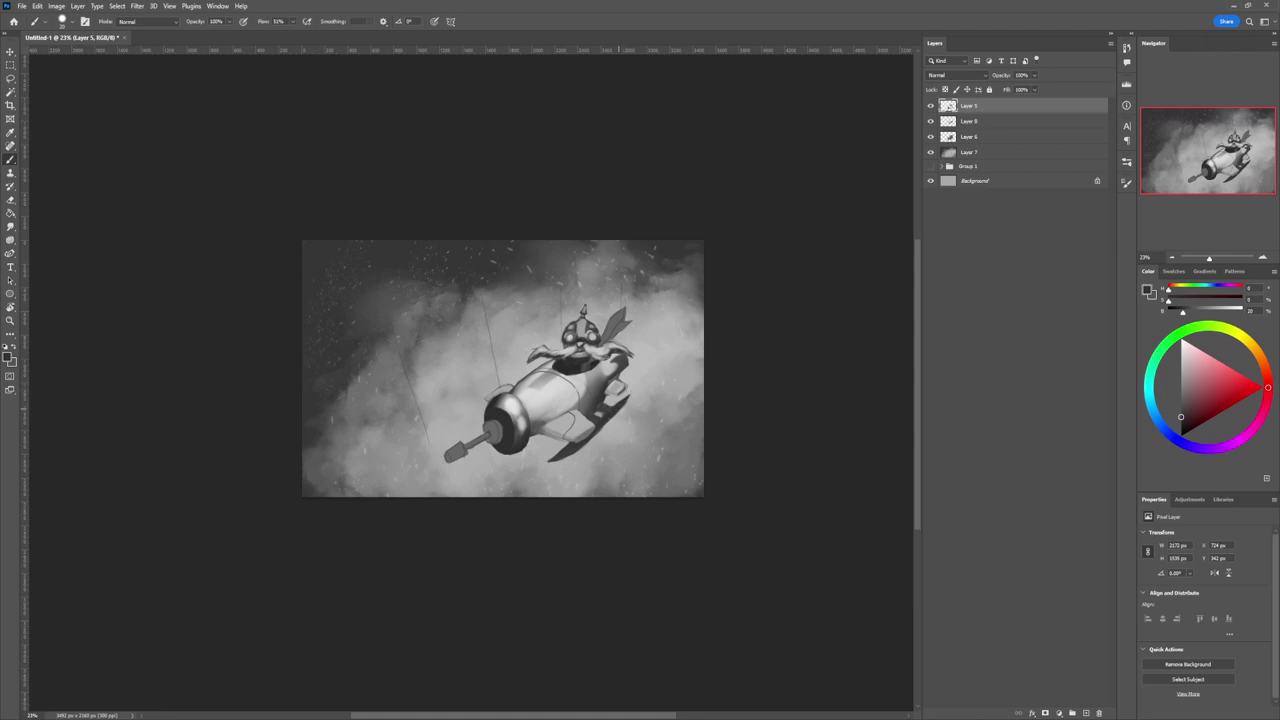
drag(600, 420, 615, 424)
Step: Lasso the round hub at the aircraft's nose, paint it in an 11% brightness grey, and deselect it
key(l)
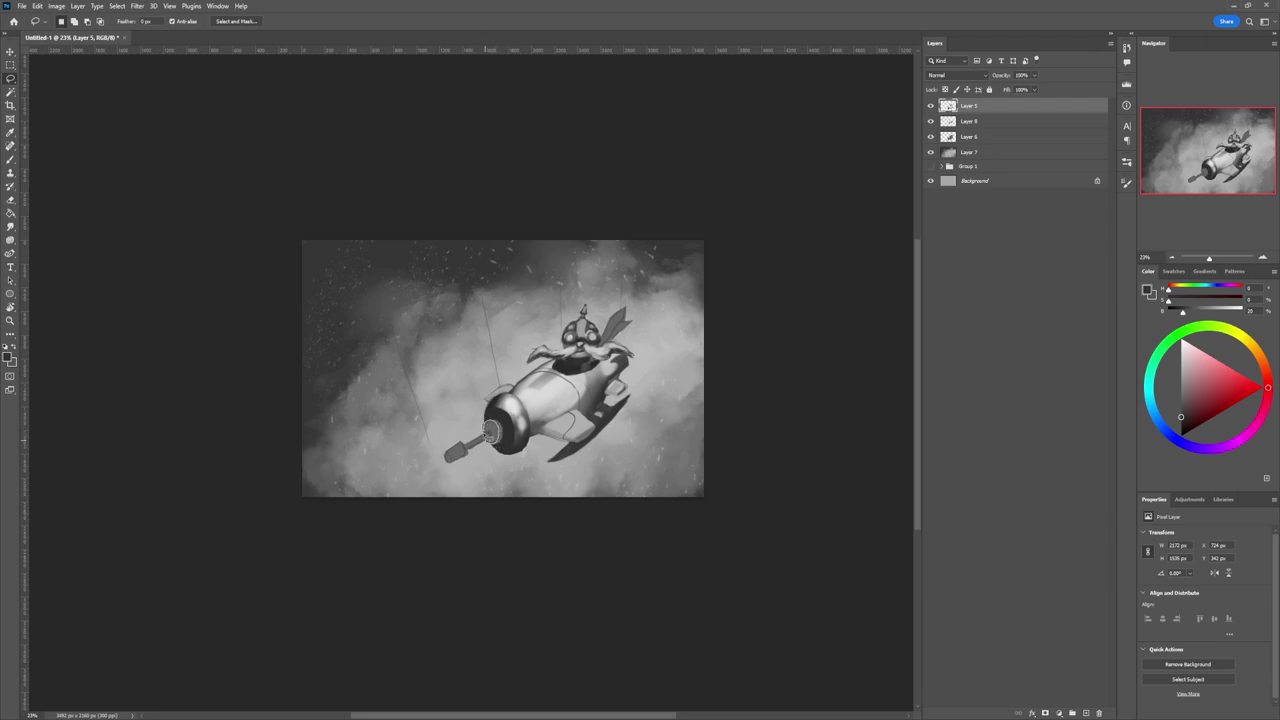
drag(490, 428, 492, 426)
key(b)
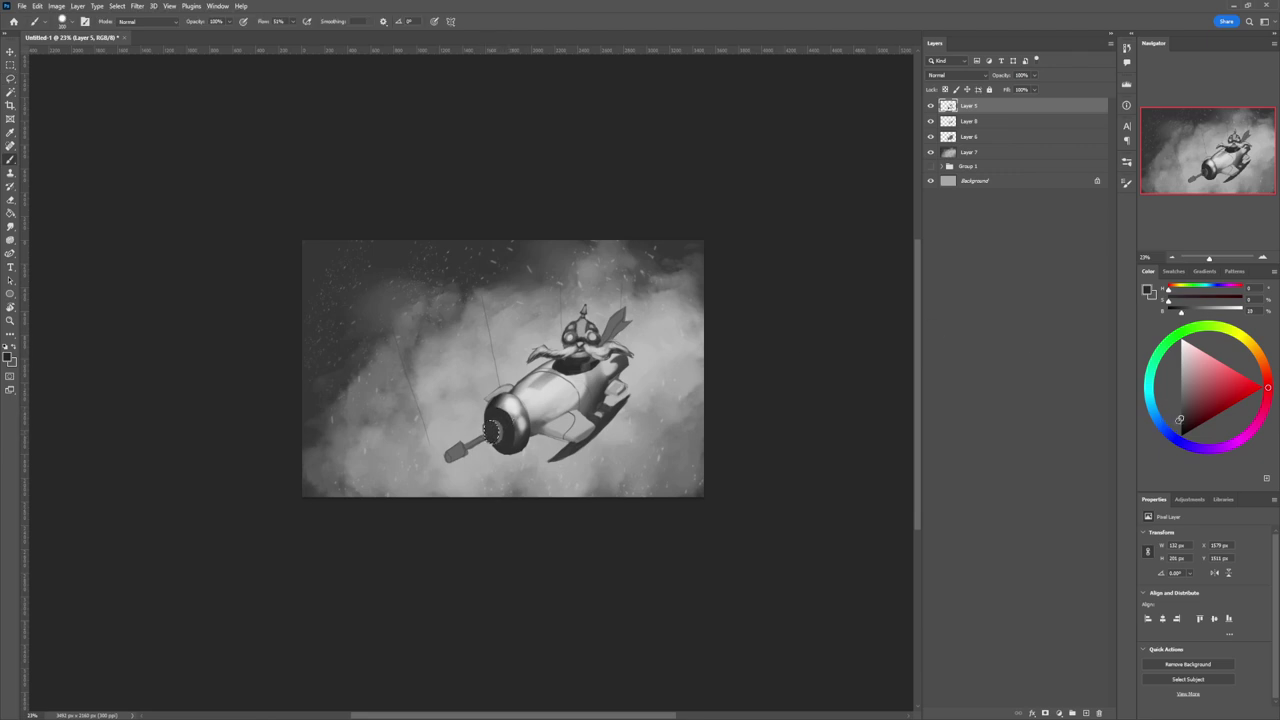
click(1180, 425)
drag(488, 425, 491, 437)
key(l)
key(ctrl+d)
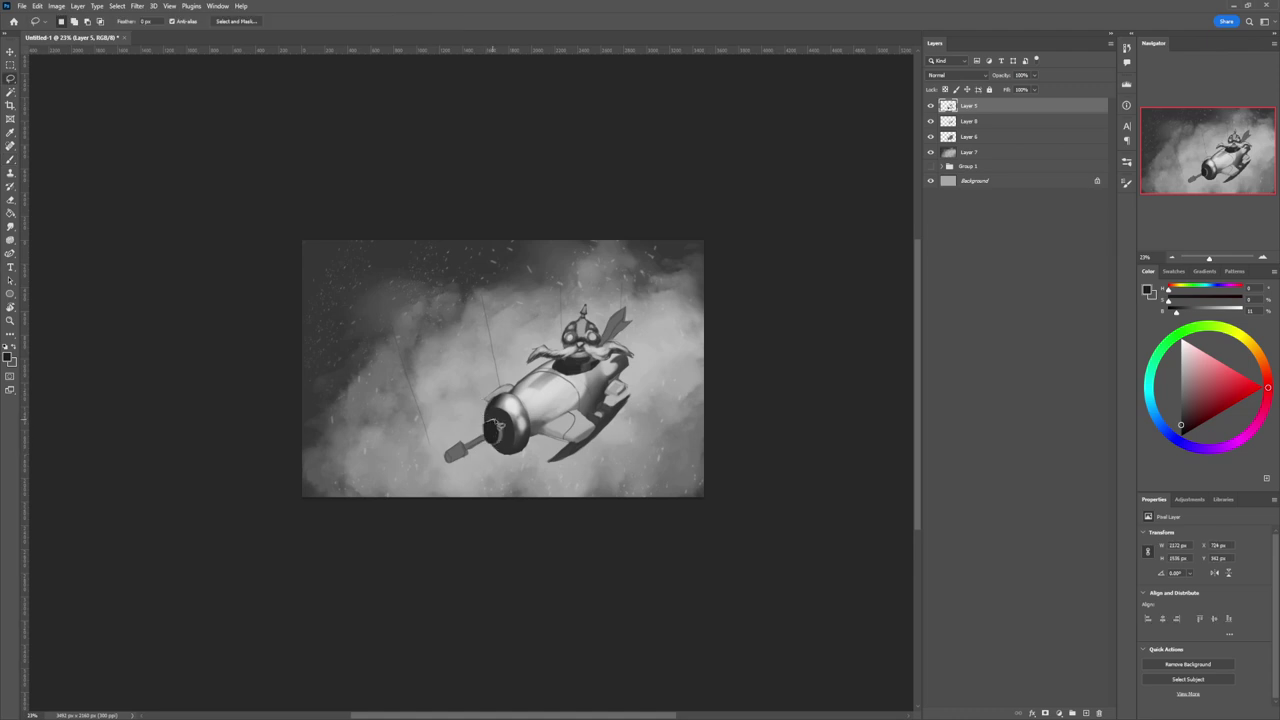
Step: Lasso the rim beside the nose hub, shade it with greys sampled from the nose ring, and deselect it
drag(501, 438, 496, 424)
key(b)
alt+click(508, 418)
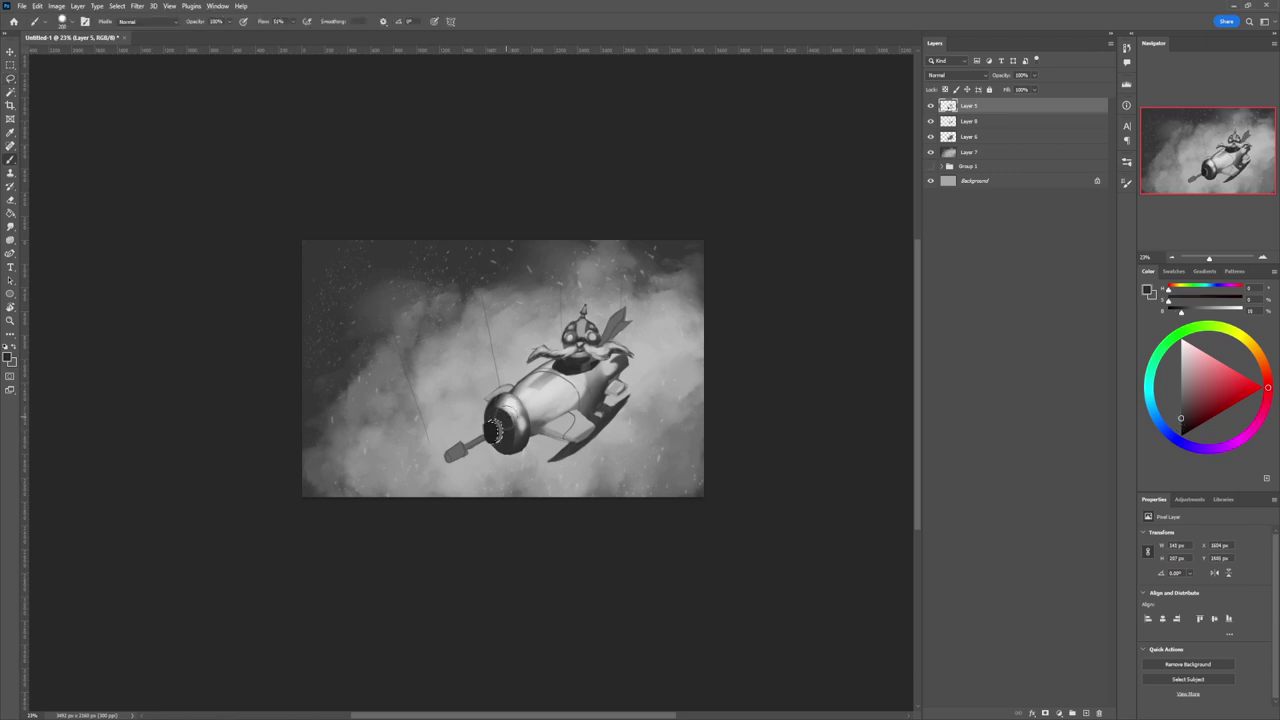
key(bracketleft)
key(bracketleft)
key(bracketleft)
alt+click(514, 407)
key(l)
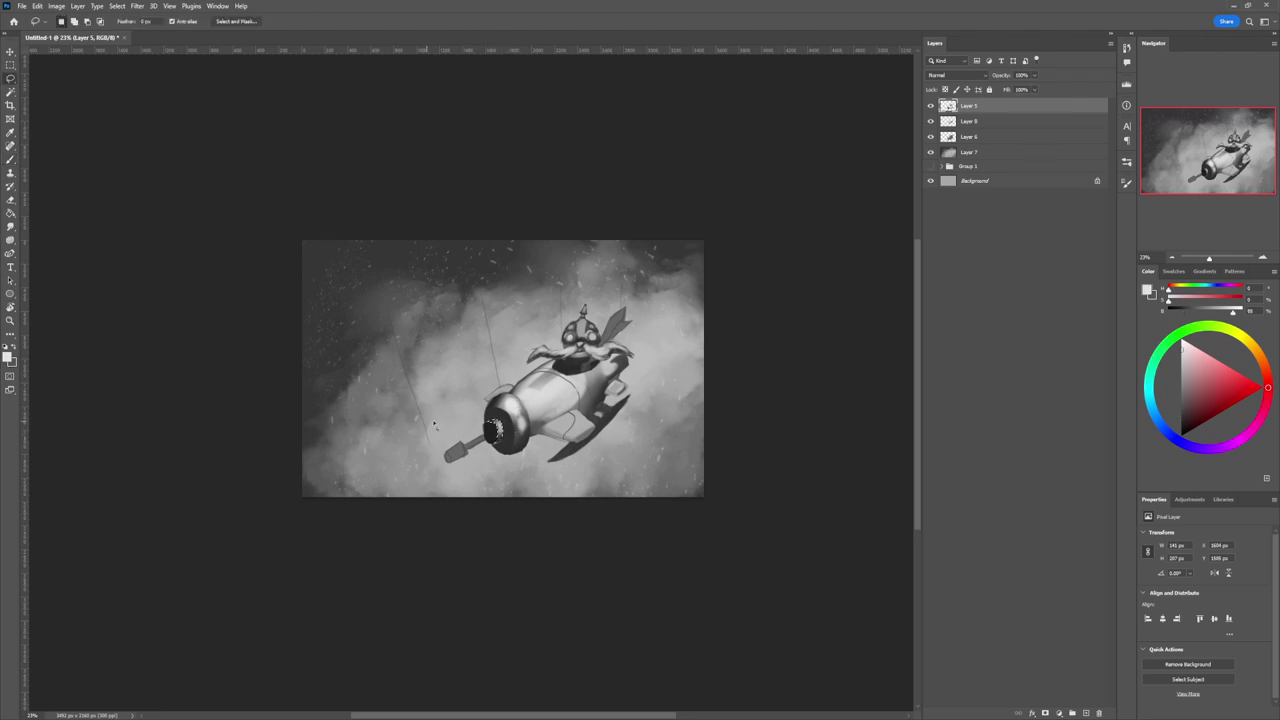
key(ctrl+d)
Step: Lasso the gun barrel at the nose and shade it as metal, alternating between the dark and light greys
mouse_move(490, 433)
mouse_down()
mouse_move(465, 451)
mouse_move(492, 436)
mouse_up()
key(ctrl+d)
mouse_move(492, 432)
mouse_down()
mouse_move(464, 453)
mouse_move(492, 436)
mouse_up()
key(b)
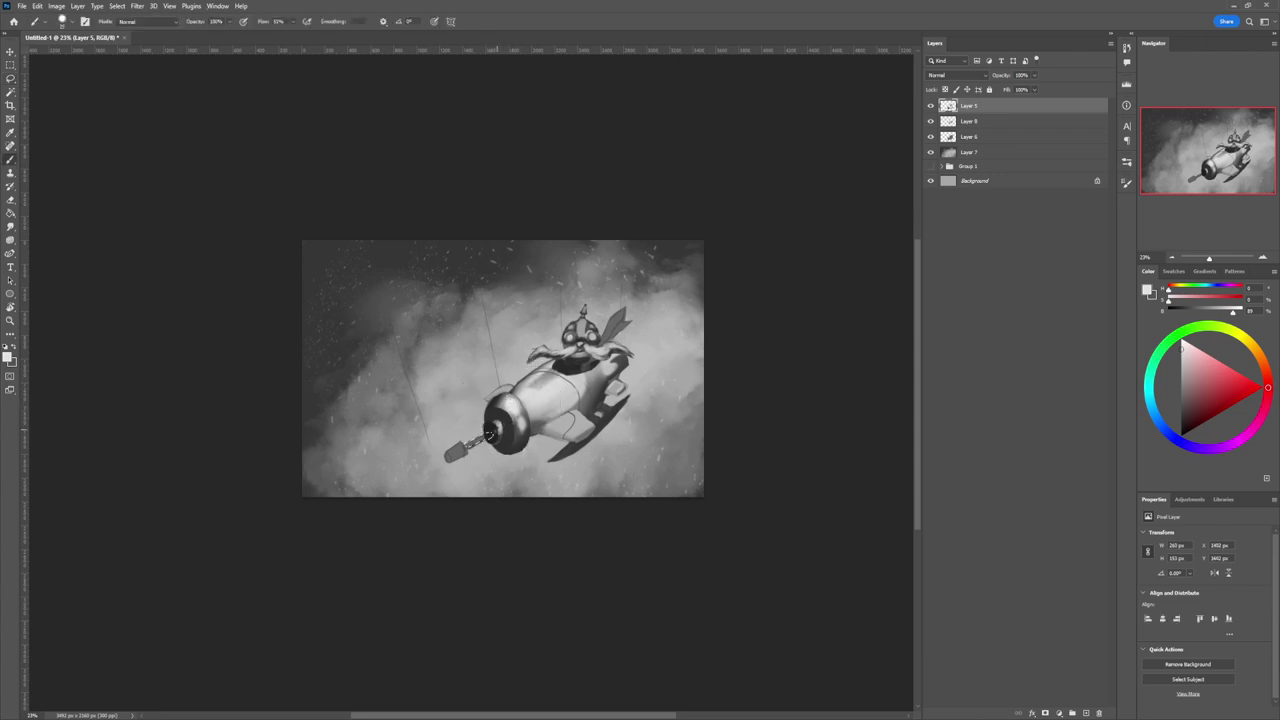
key(x)
drag(461, 443, 490, 437)
key(x)
drag(490, 437, 472, 441)
key(x)
Step: Lasso the muzzle at the barrel's tip and paint metallic shading with dark and light greys sampled from the nose
key(l)
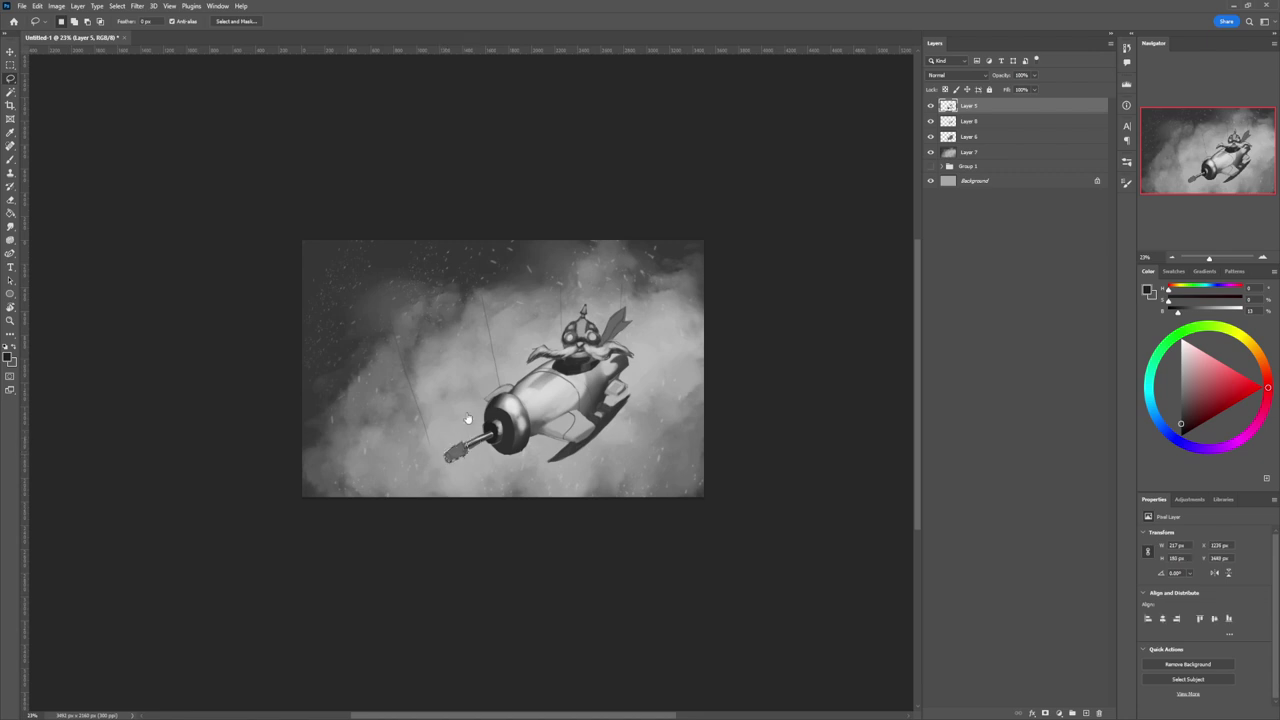
key(b)
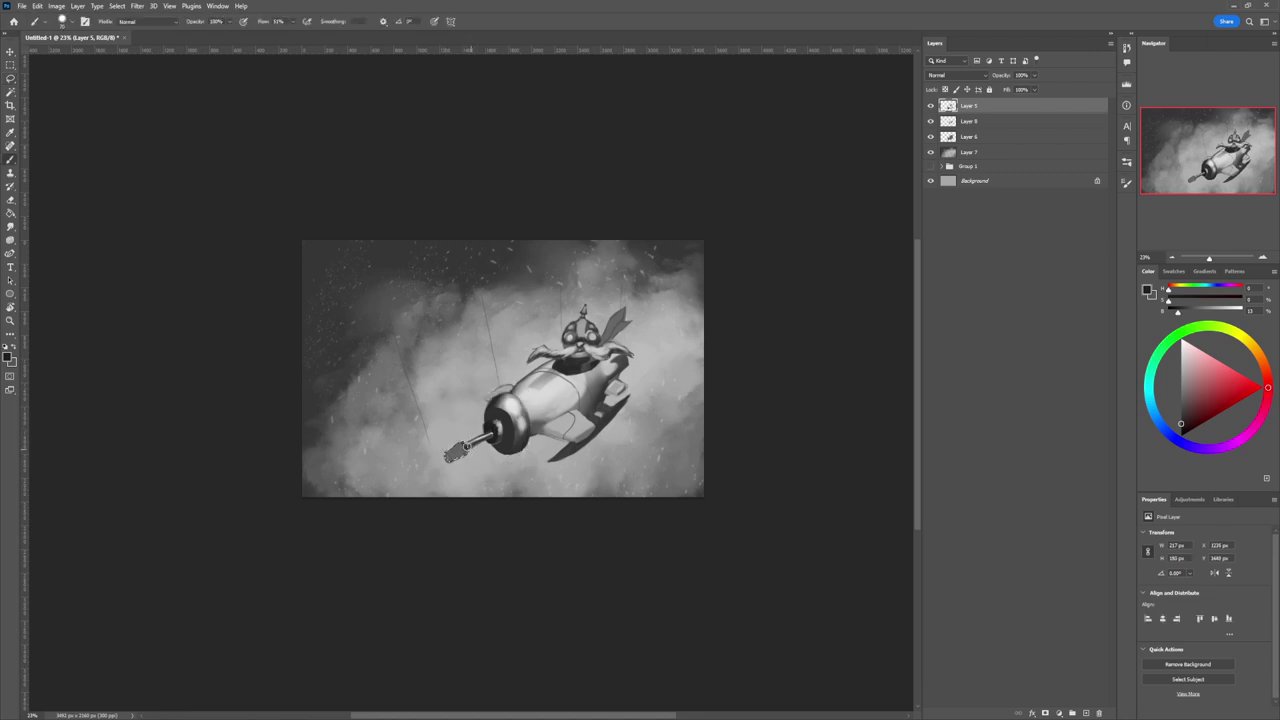
drag(452, 450, 457, 451)
alt+click(514, 407)
drag(463, 447, 461, 446)
alt+click(508, 430)
alt+click(450, 455)
alt+click(444, 460)
alt+click(496, 429)
key(bracketleft)
Step: Lasso the small fin above the nose ring and paint it at 32% brightness with a larger, full-flow brush
key(z)
alt+click(489, 461)
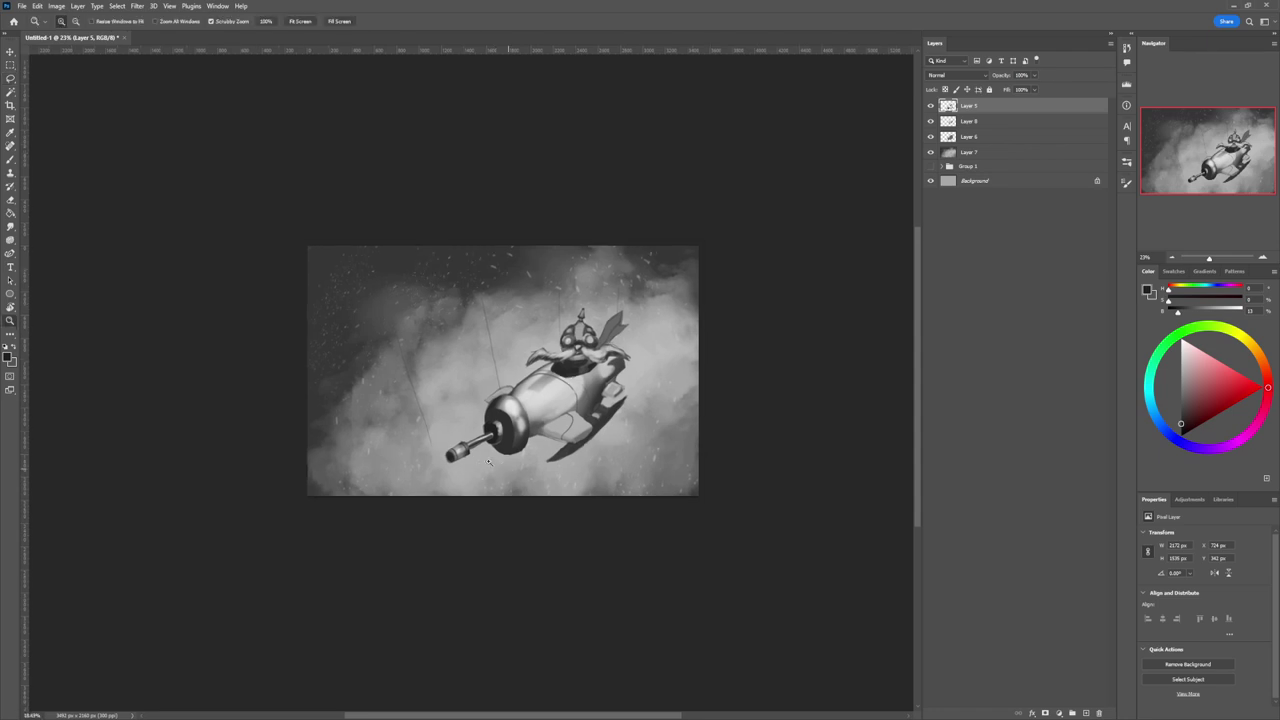
alt+click(489, 461)
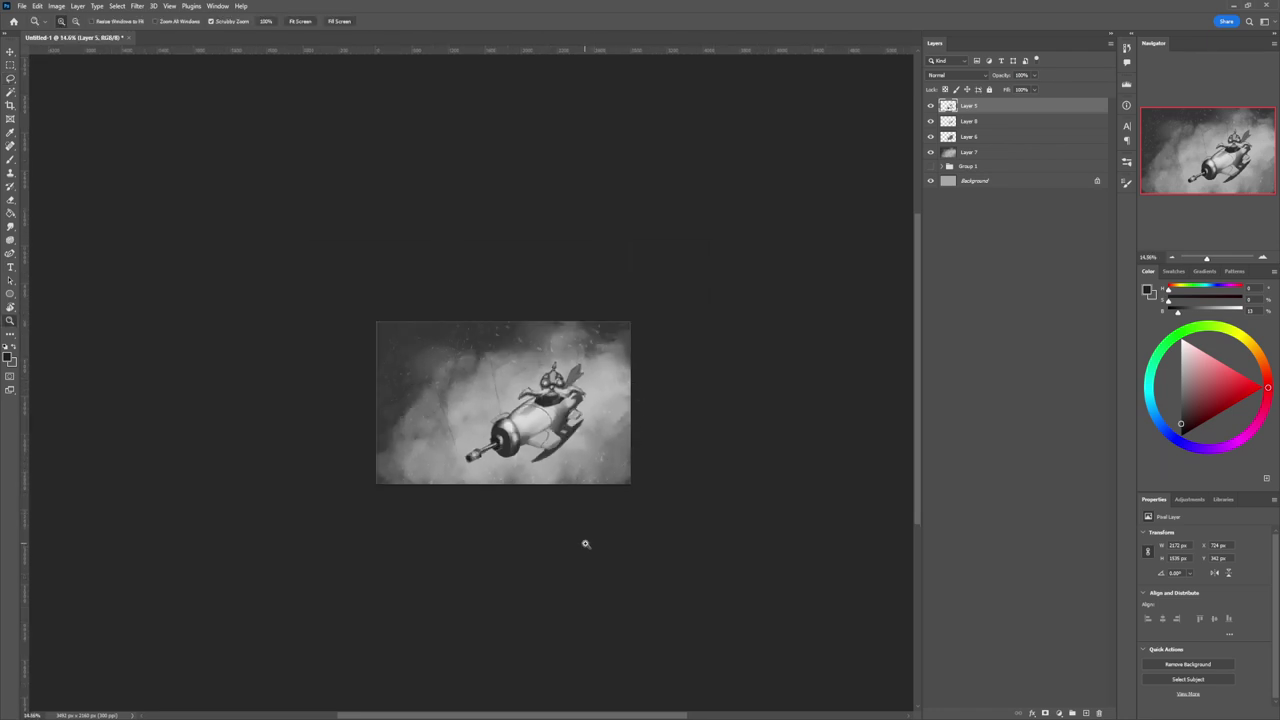
click(543, 418)
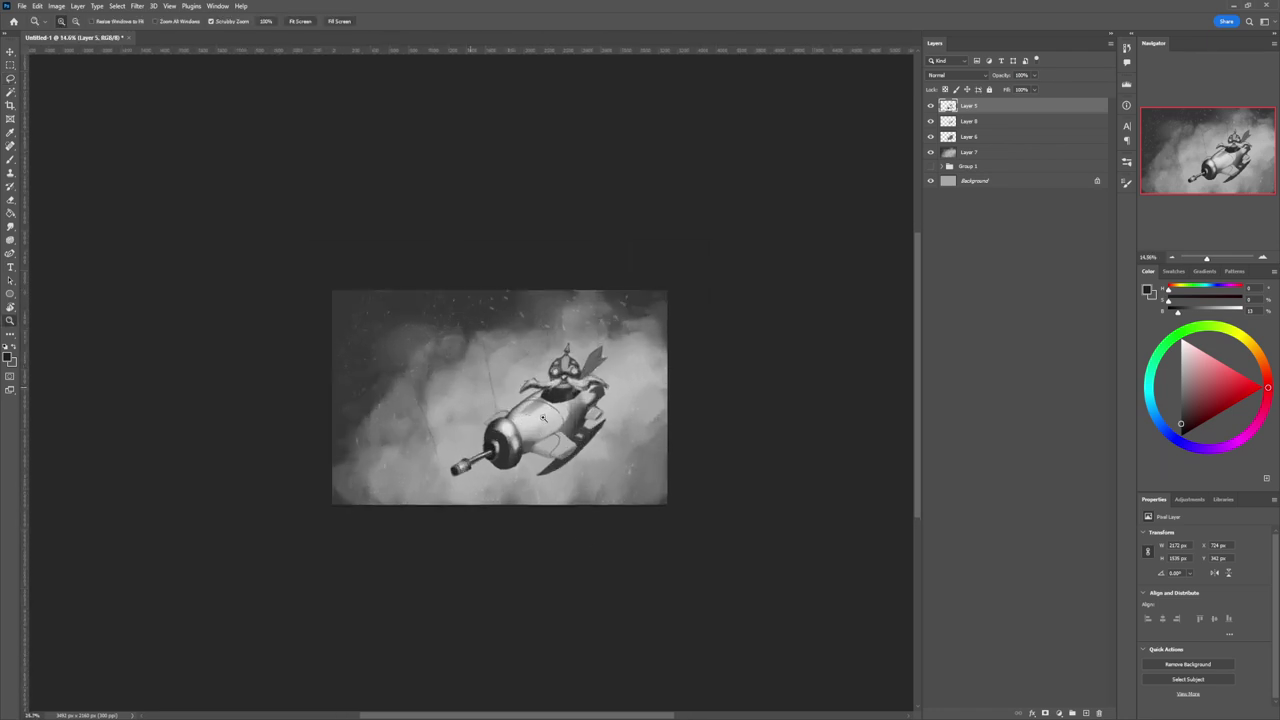
click(511, 418)
key(l)
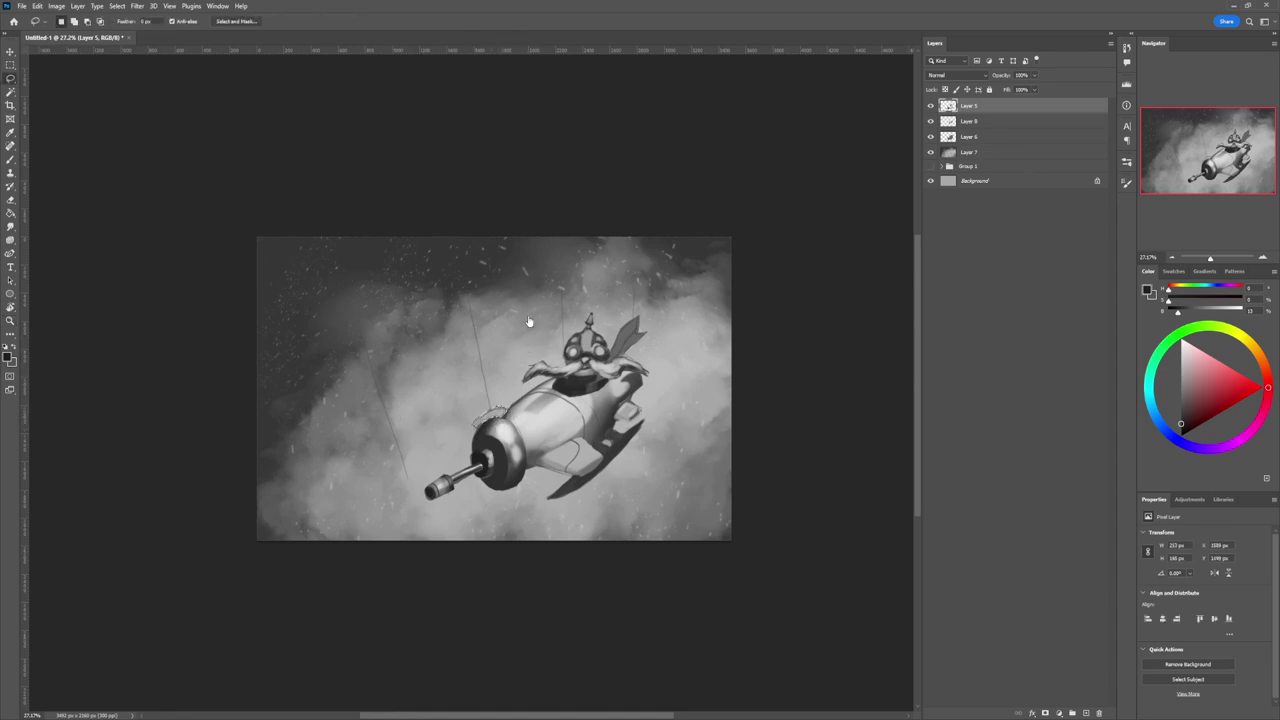
key(b)
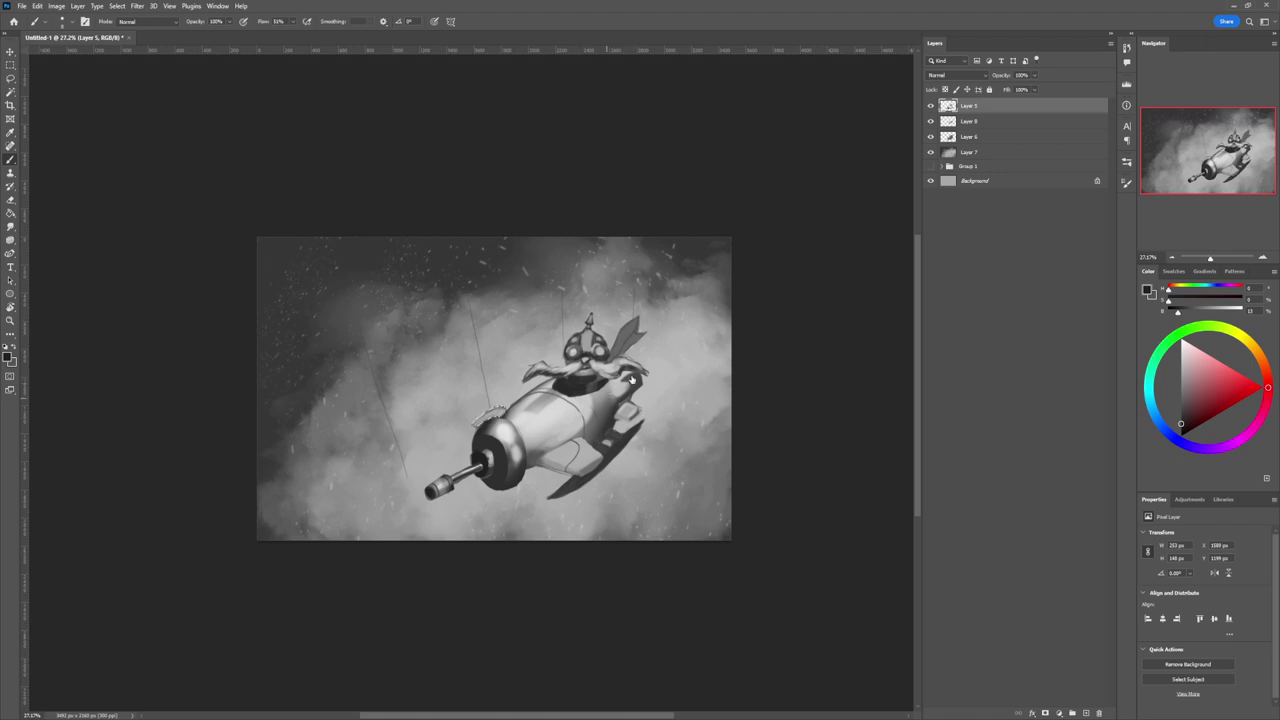
click(972, 424)
click(1181, 404)
key(bracketright)
key(bracketright)
key(bracketright)
drag(512, 430, 492, 435)
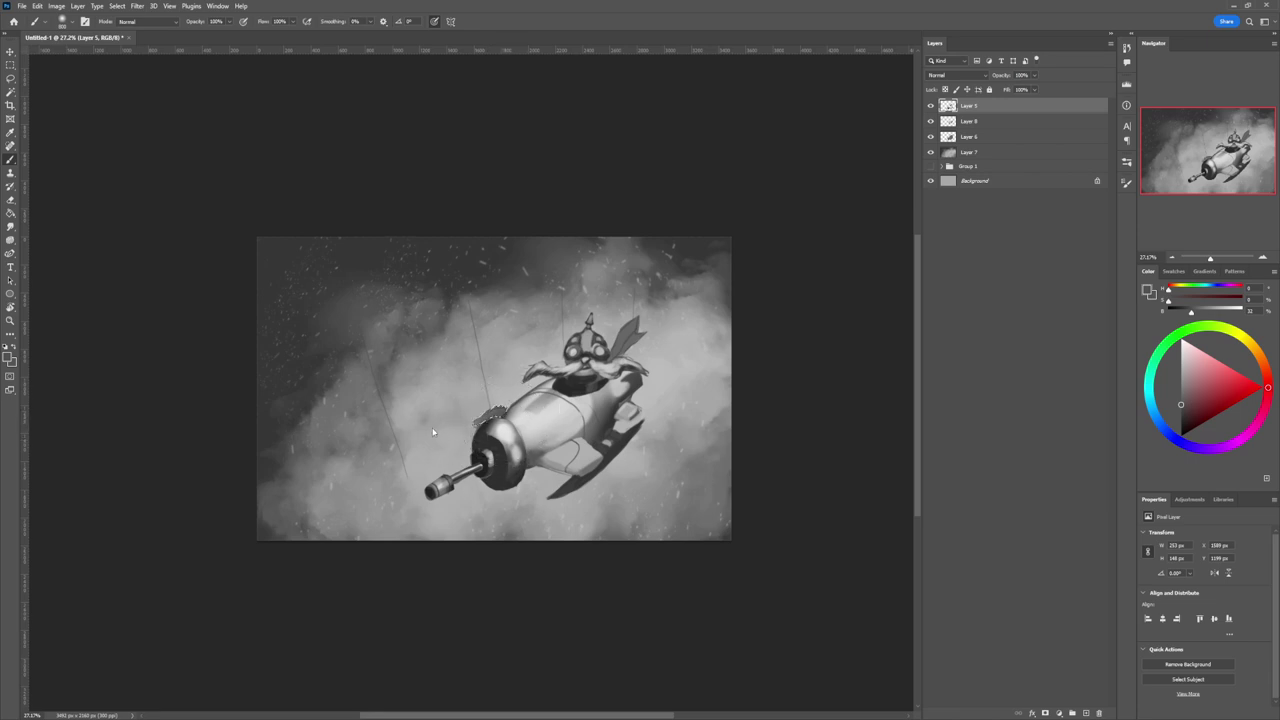
Step: Paint a highlight on the small fin at 86% brightness with a smaller brush and deselect it
click(1181, 352)
key(bracketleft)
key(bracketleft)
key(bracketleft)
drag(478, 428, 520, 354)
key(ctrl+d)
key(l)
Step: Add a new empty layer above the aircraft's painted layer for further brushwork
key(z)
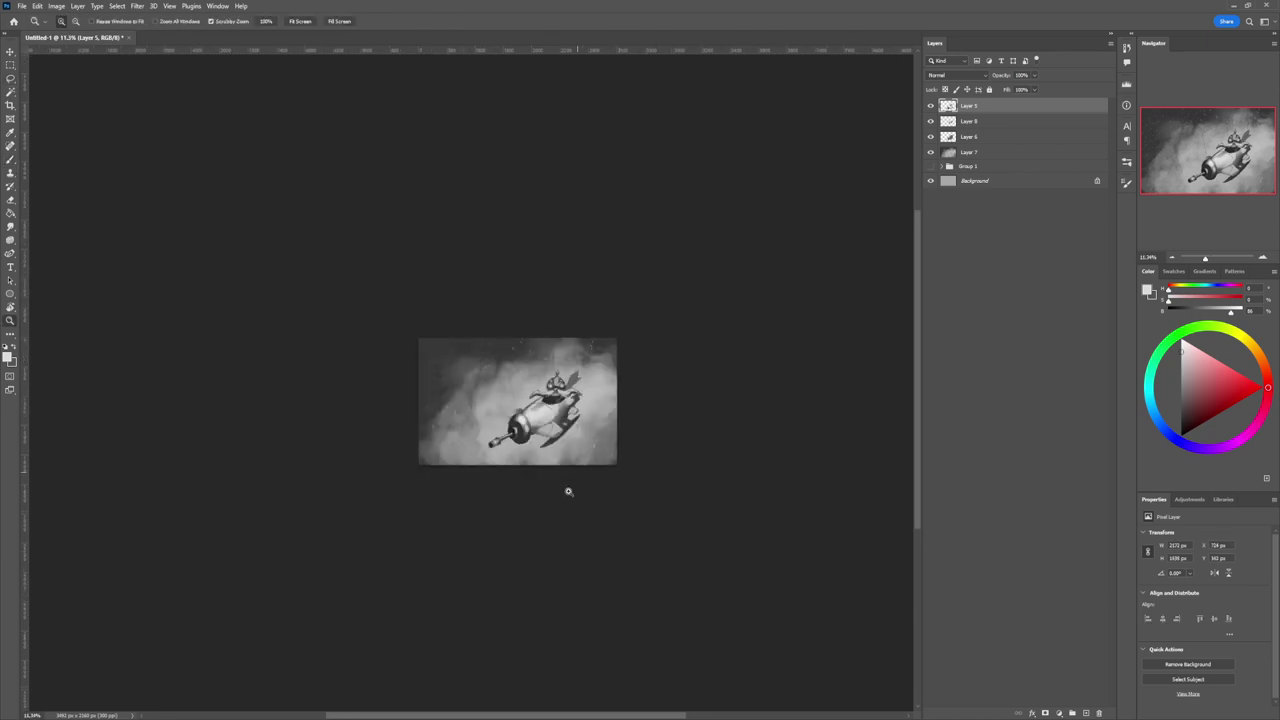
scroll(575, 465, up, 1)
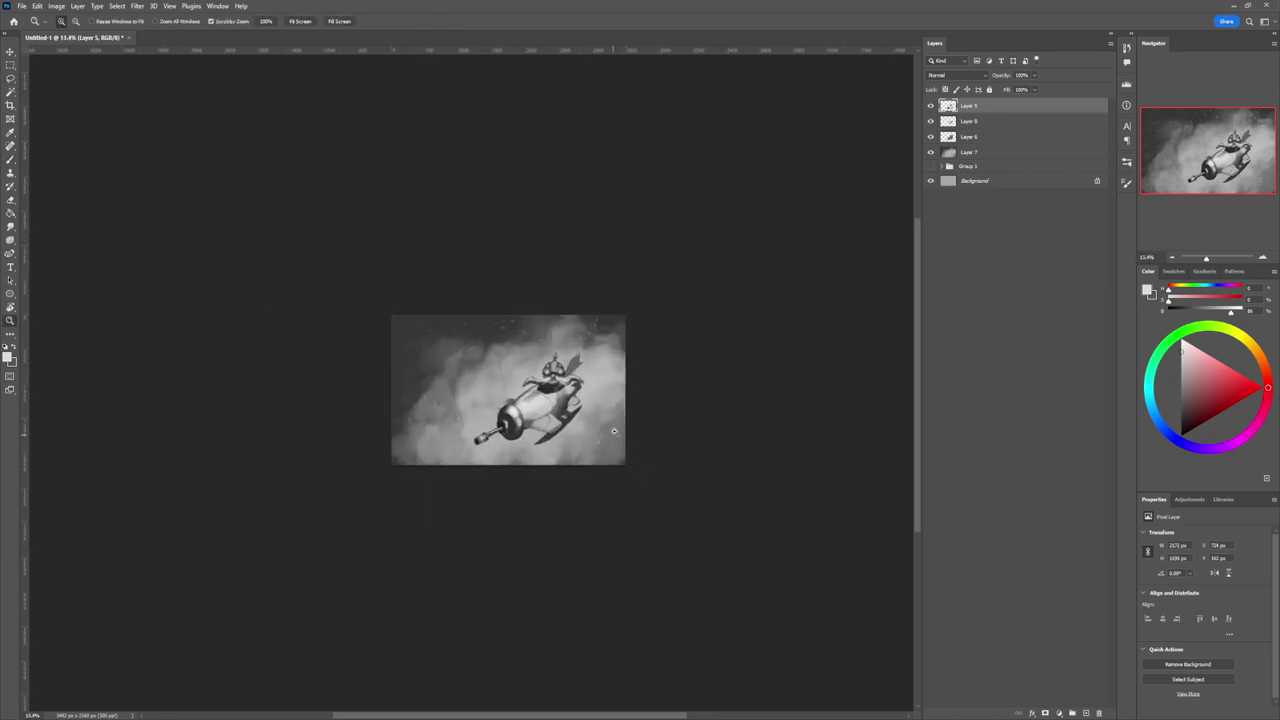
key(b)
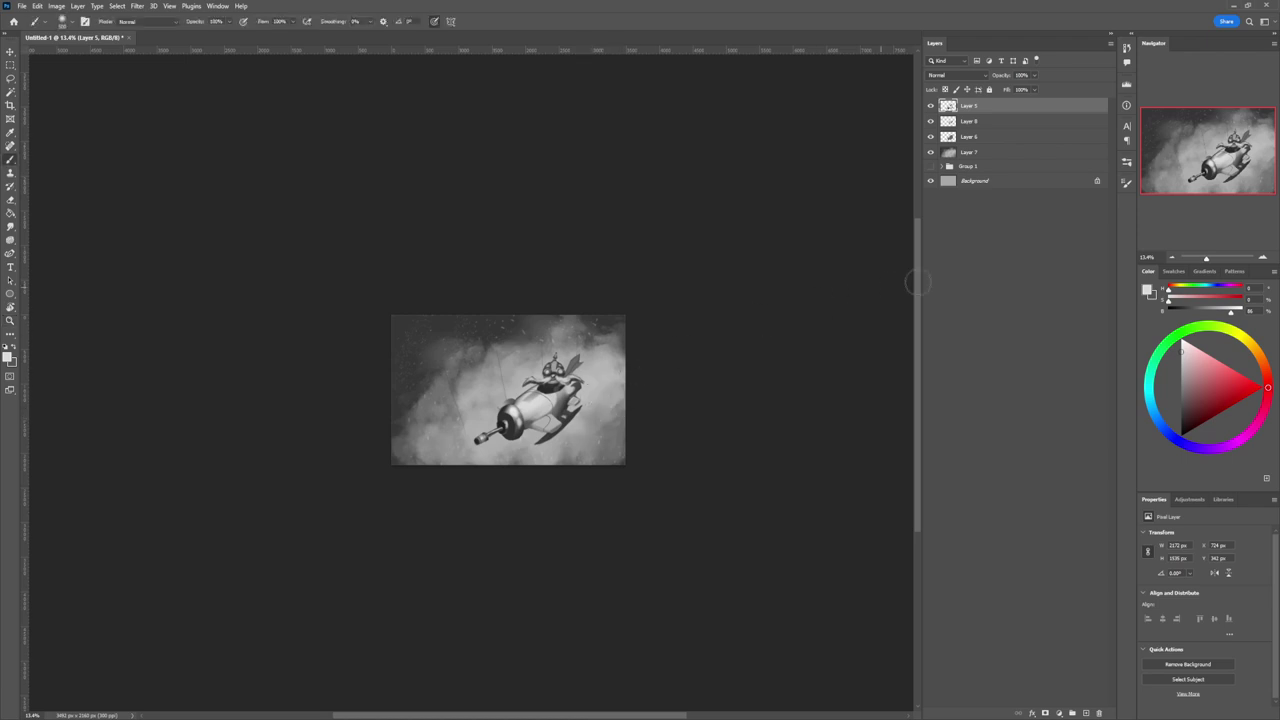
key(ctrl+shift+alt+n)
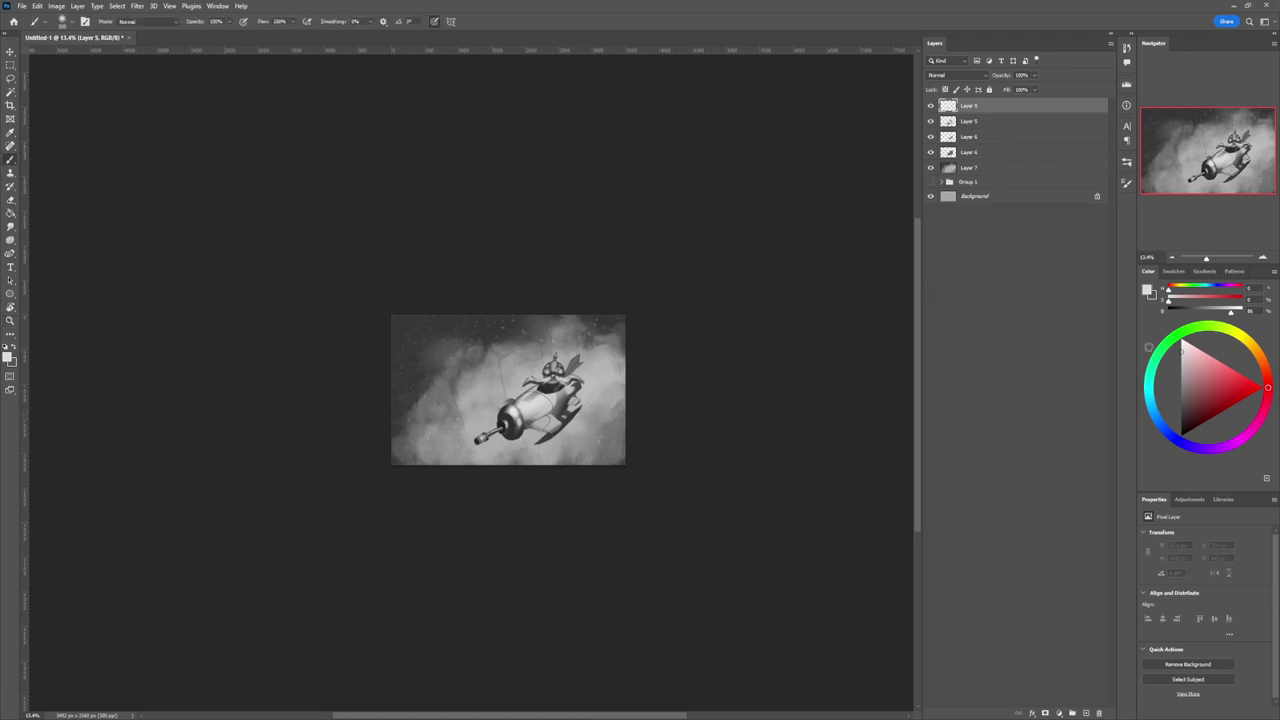
Step: Haze over the lower wing and the fuselage with a large soft brush, using greys sampled from the clouds and the aircraft's body
click(562, 427)
key(])
key(])
key(])
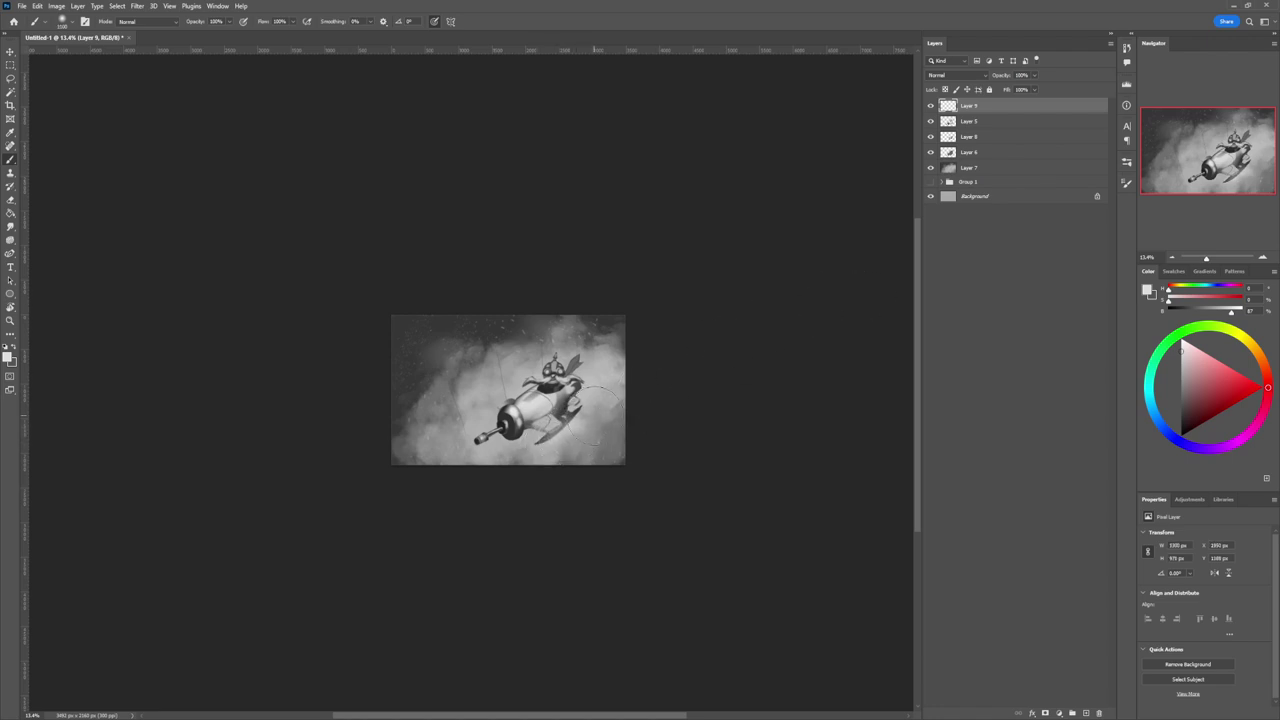
alt+click(601, 408)
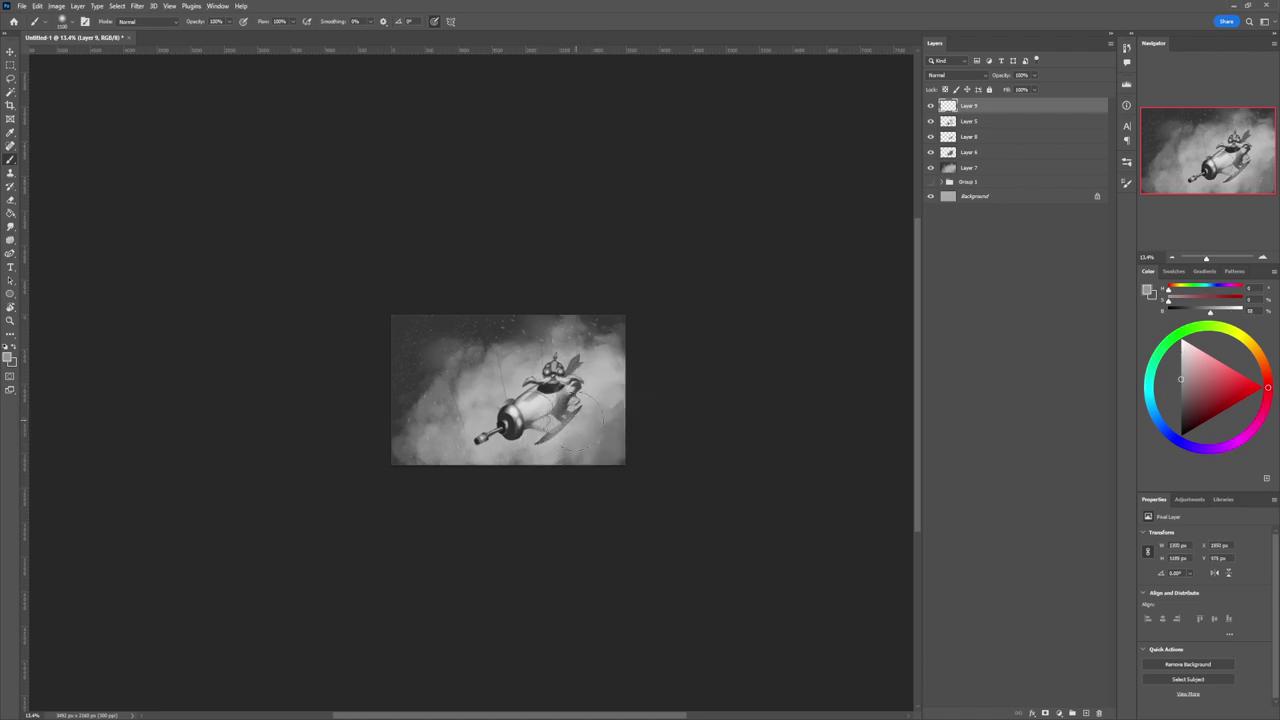
drag(571, 410, 568, 424)
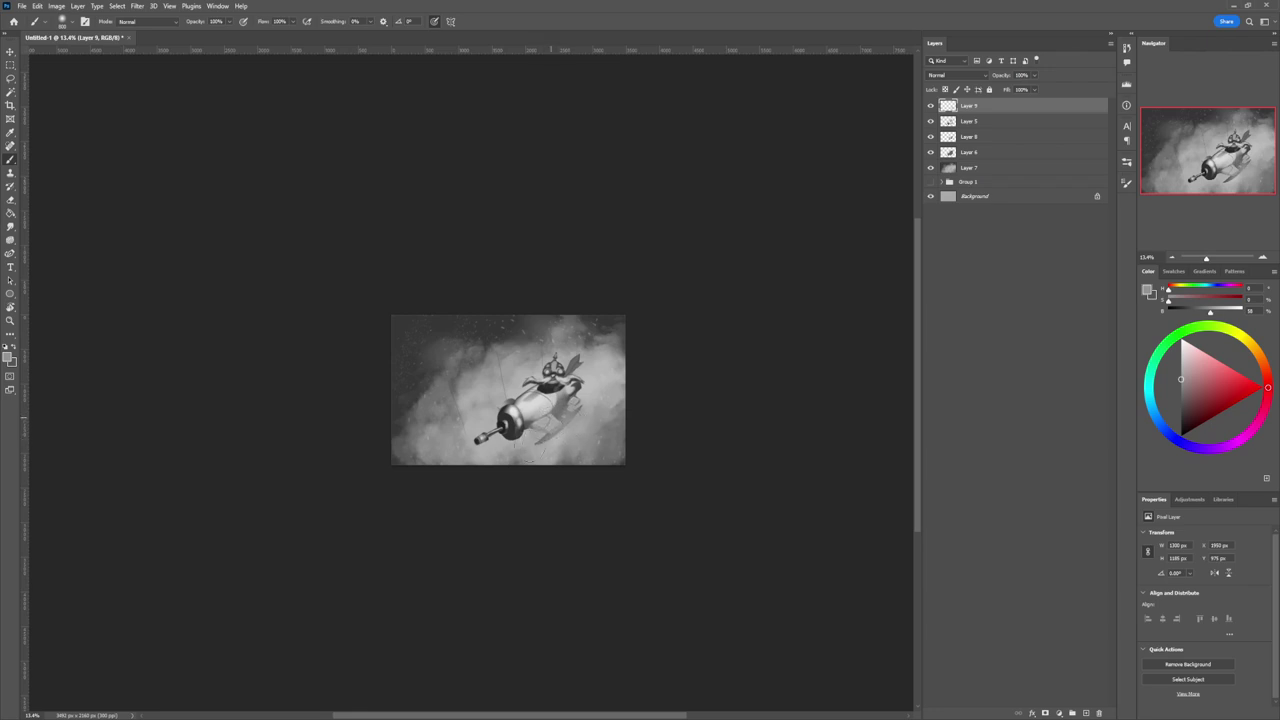
drag(560, 440, 565, 430)
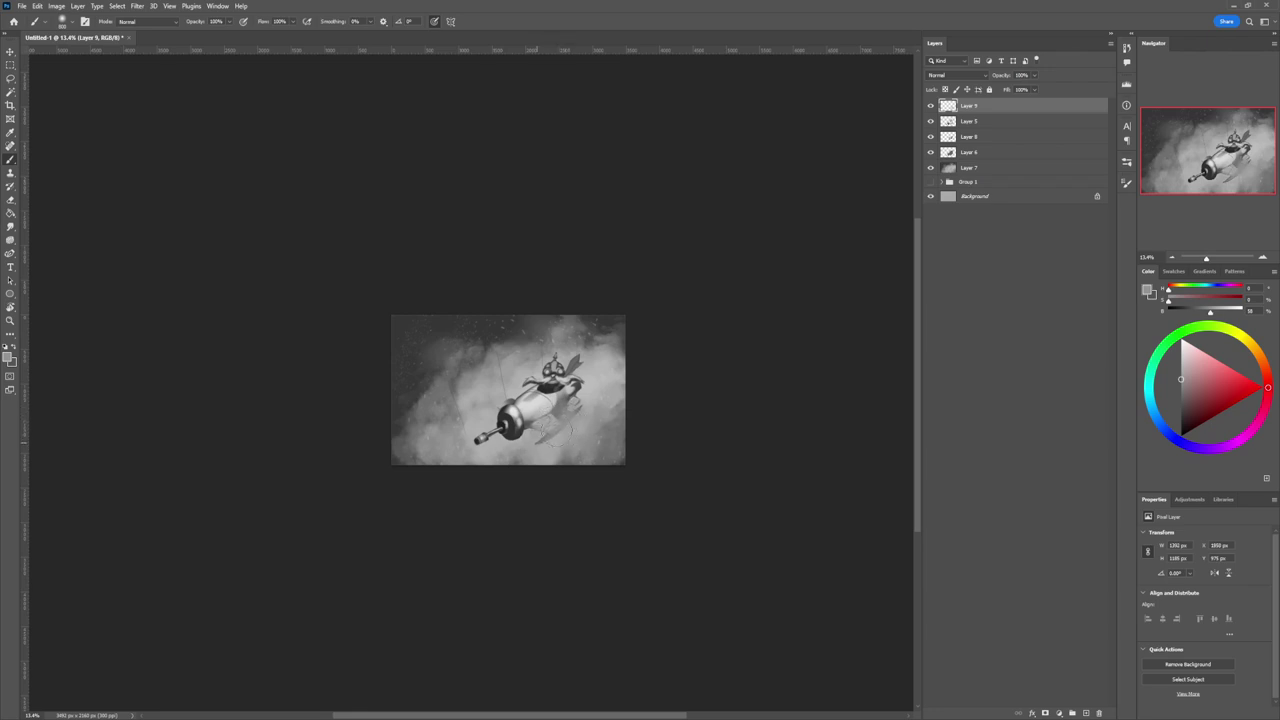
alt+click(531, 403)
mouse_move(524, 402)
mouse_down()
mouse_move(544, 410)
mouse_move(552, 391)
mouse_up()
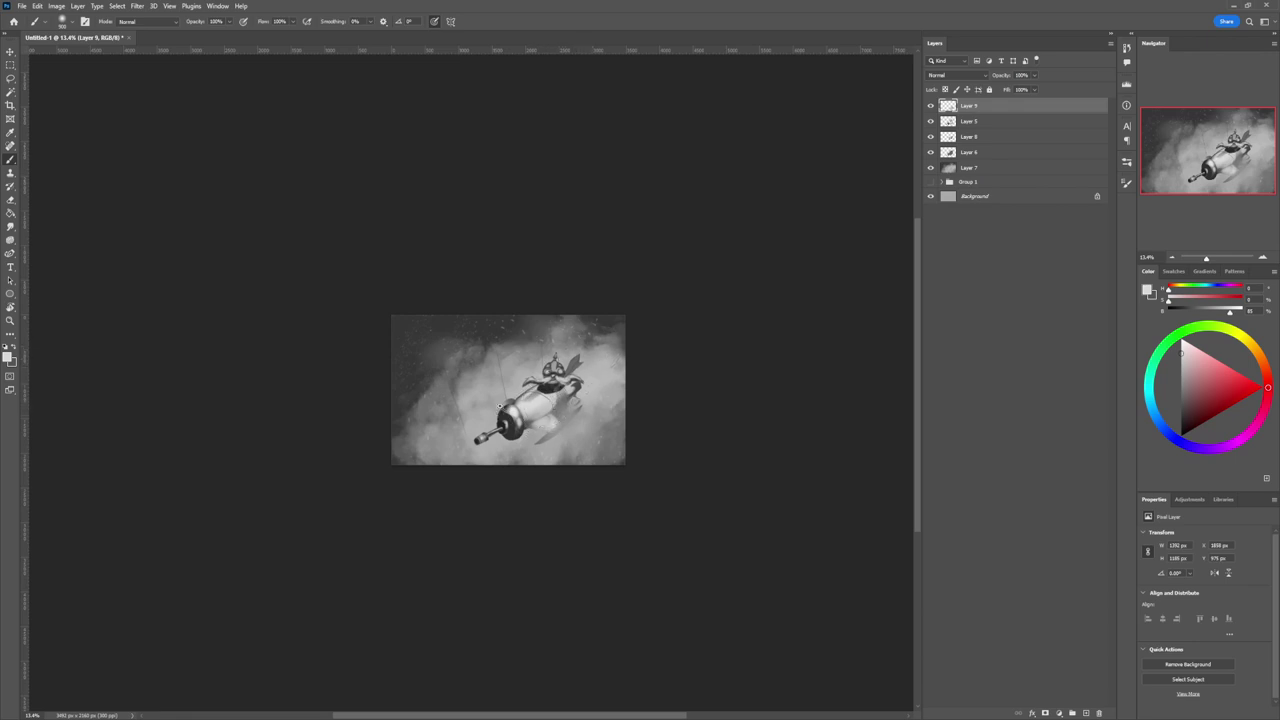
Step: Try a pole stroke with a small brush at 78% brightness, undo it and add a new empty layer for the poles
key(z)
drag(554, 421, 522, 421)
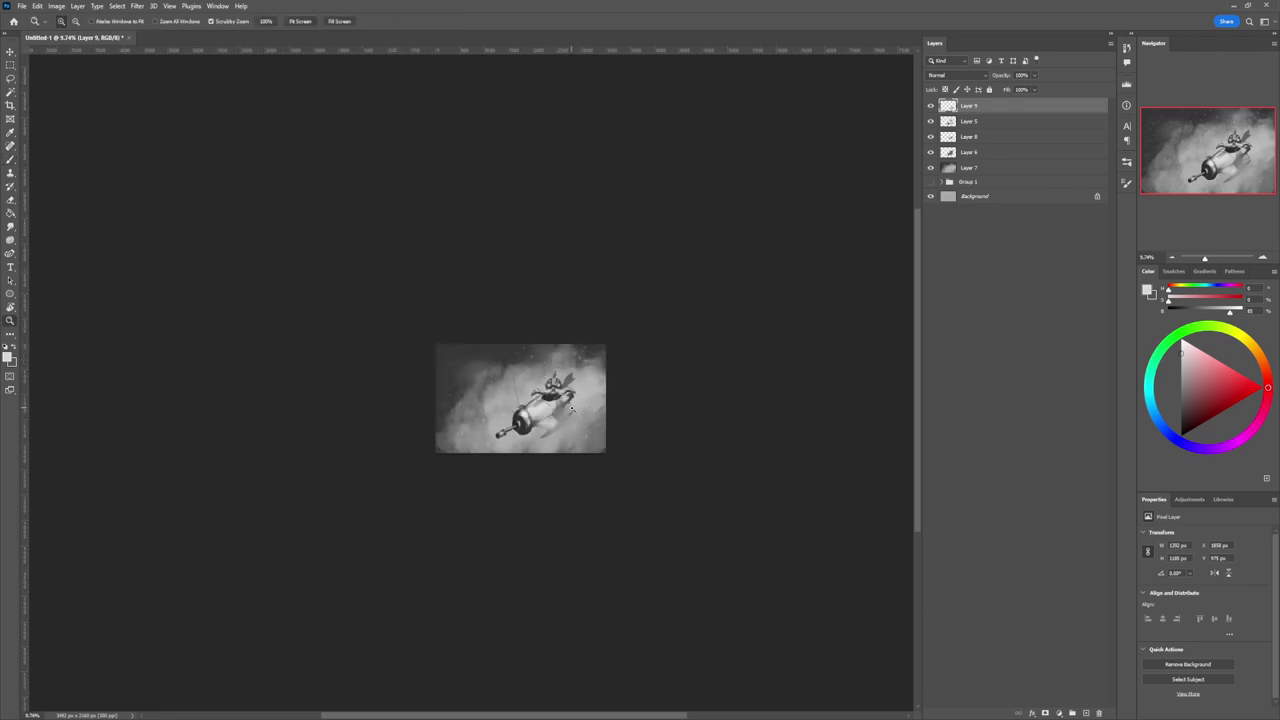
click(505, 366)
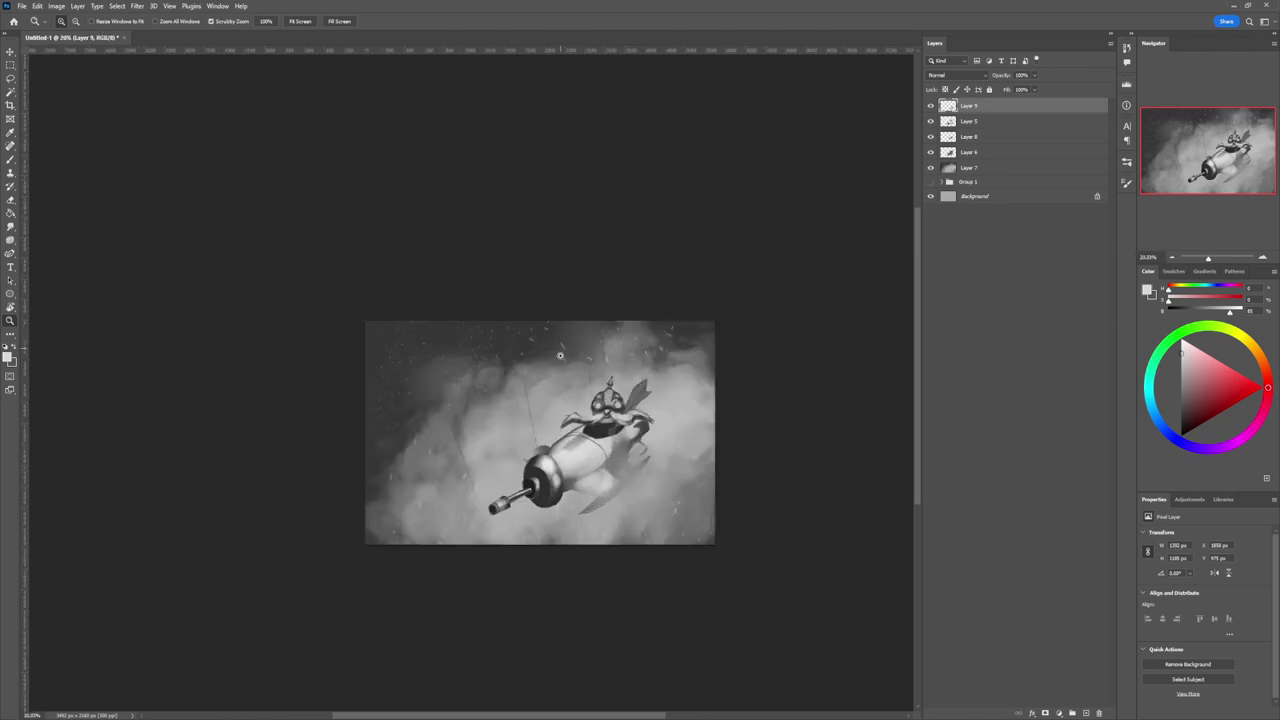
key(l)
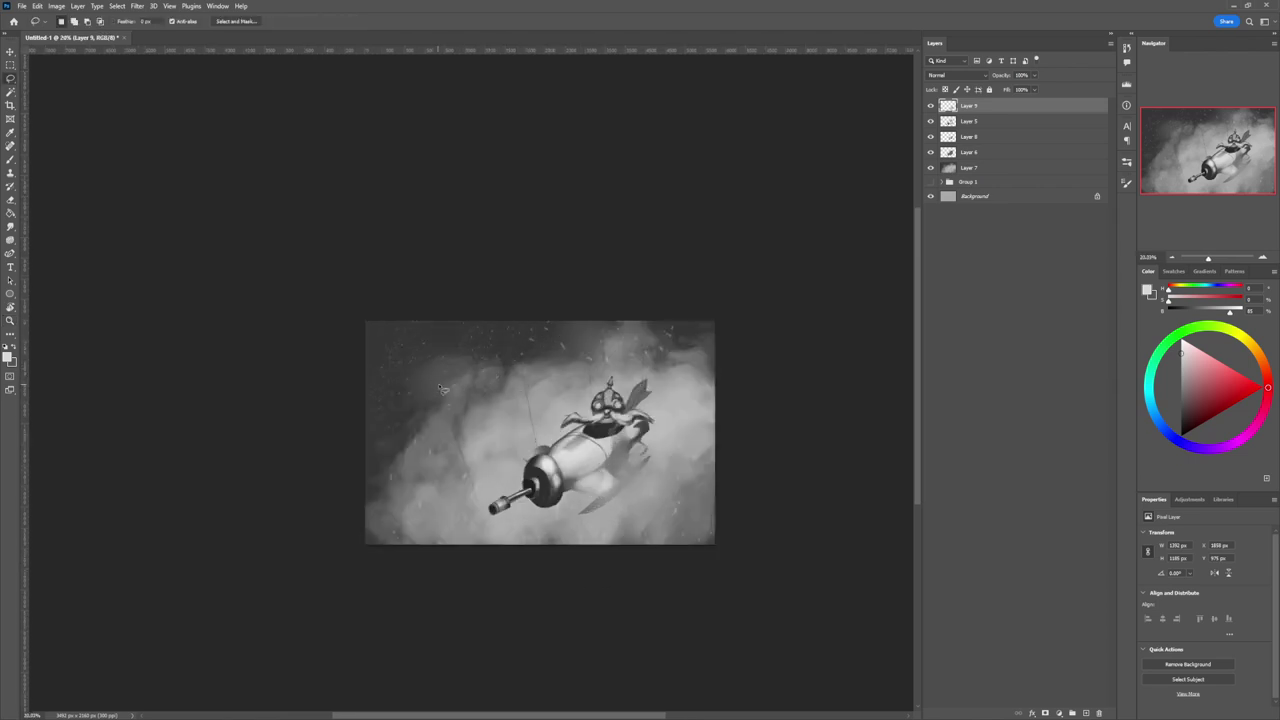
key(b)
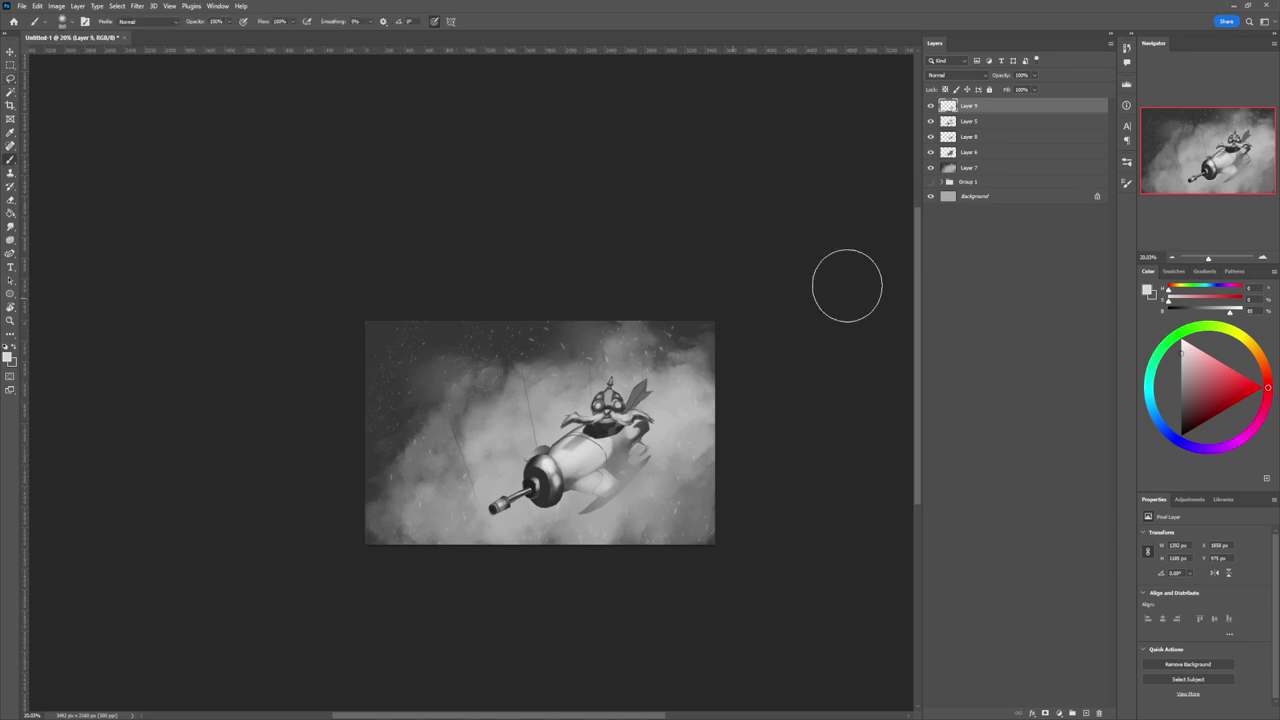
click(1181, 359)
key(bracketleft)
key(bracketleft)
key(bracketleft)
key(bracketleft)
key(bracketleft)
key(bracketleft)
key(bracketleft)
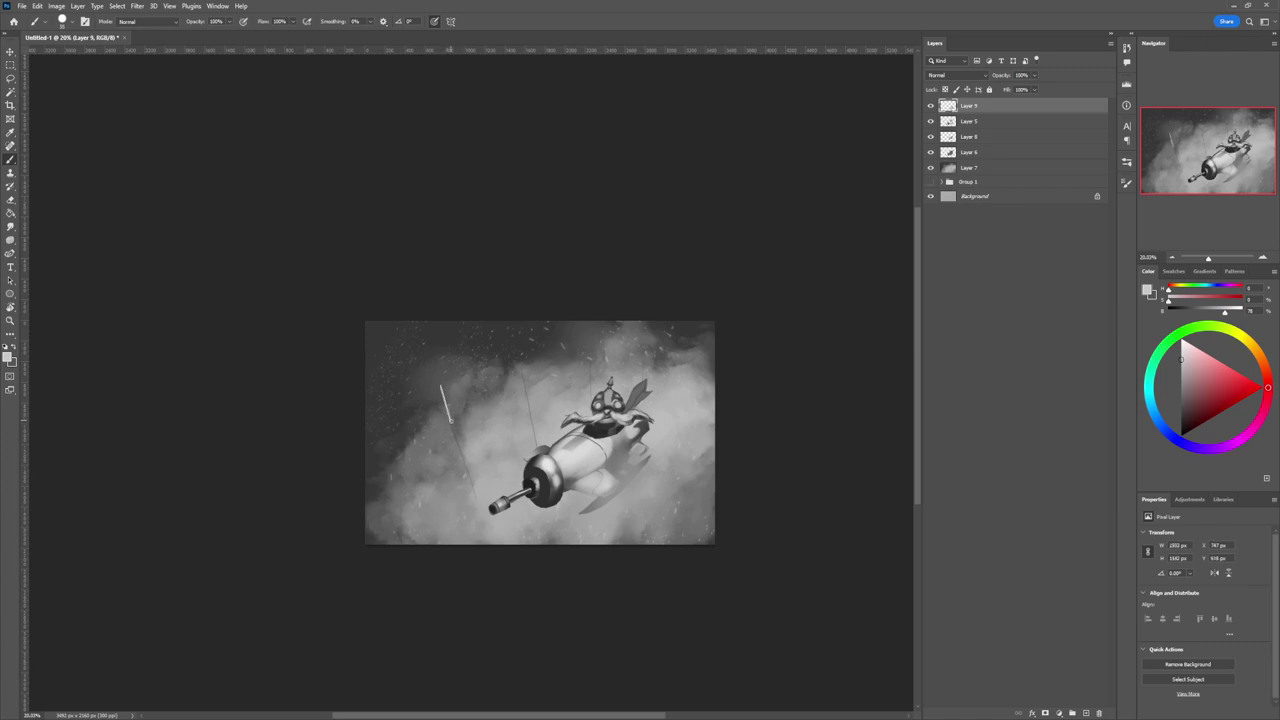
key(ctrl+z)
key(ctrl+shift+alt+n)
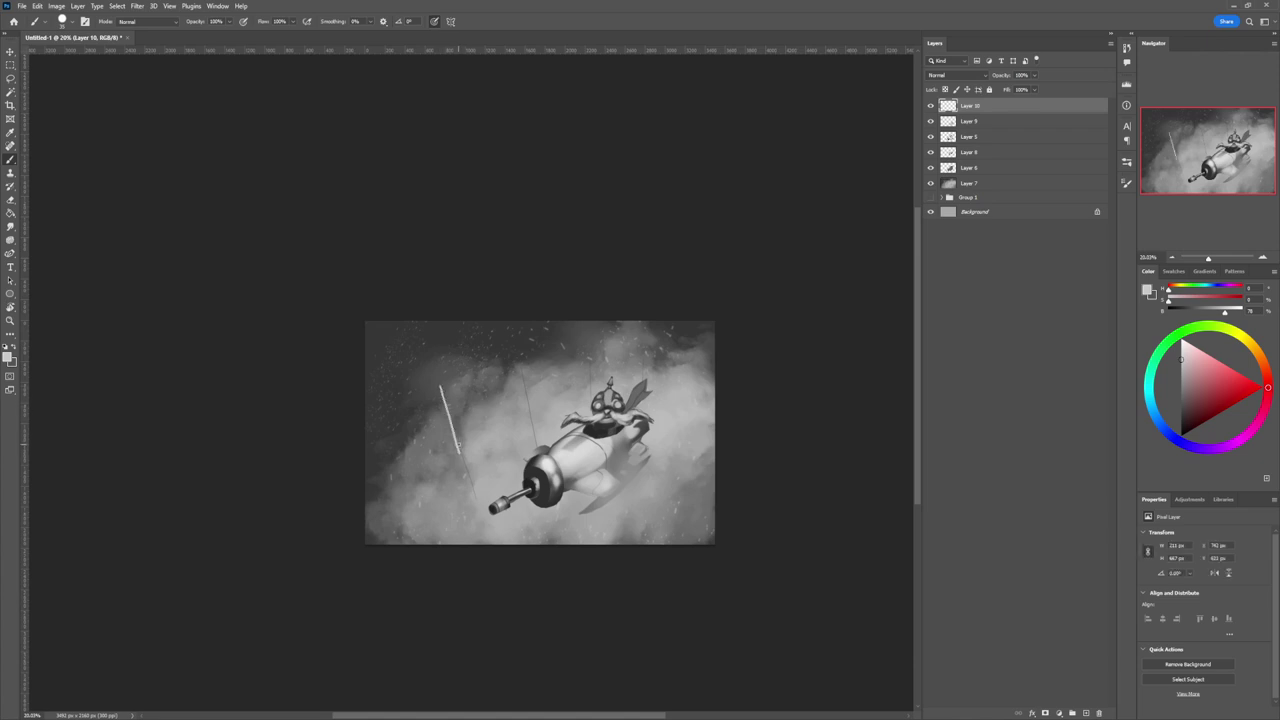
Step: Draw four thin light-grey poles in a row across the sky behind the aircraft, undoing and redrawing misplaced strokes
key(ctrl+z)
drag(439, 384, 463, 461)
key(ctrl+z)
drag(440, 386, 475, 500)
key(ctrl+z)
drag(447, 409, 477, 498)
key(ctrl+z)
key(ctrl+z)
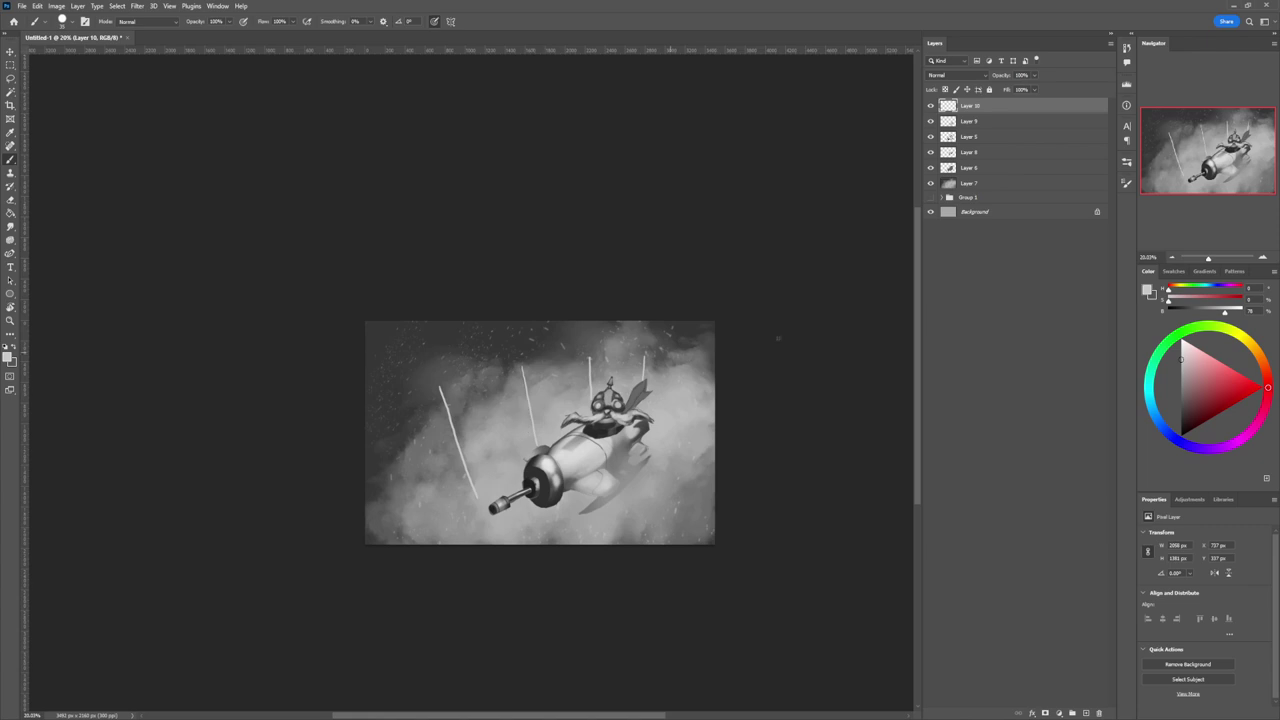
Step: Lock the pole layer's transparent pixels and paint dark shading along the poles at 20% brightness
key(x)
drag(440, 388, 462, 463)
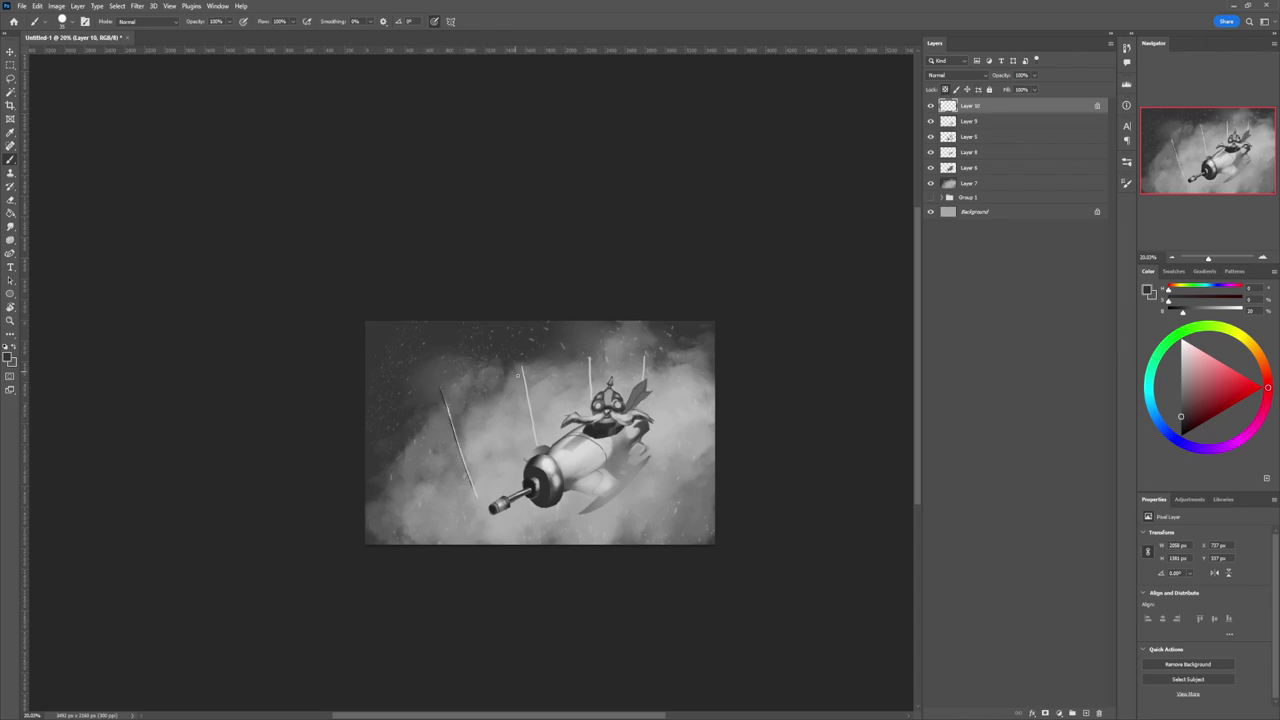
mouse_move(526, 404)
mouse_down()
mouse_move(520, 380)
mouse_move(587, 358)
mouse_up()
Step: Tint the four poles with mid grey using a very large soft brush to blend them into the clouds
click(1181, 384)
key(bracketright)
key(bracketright)
key(bracketright)
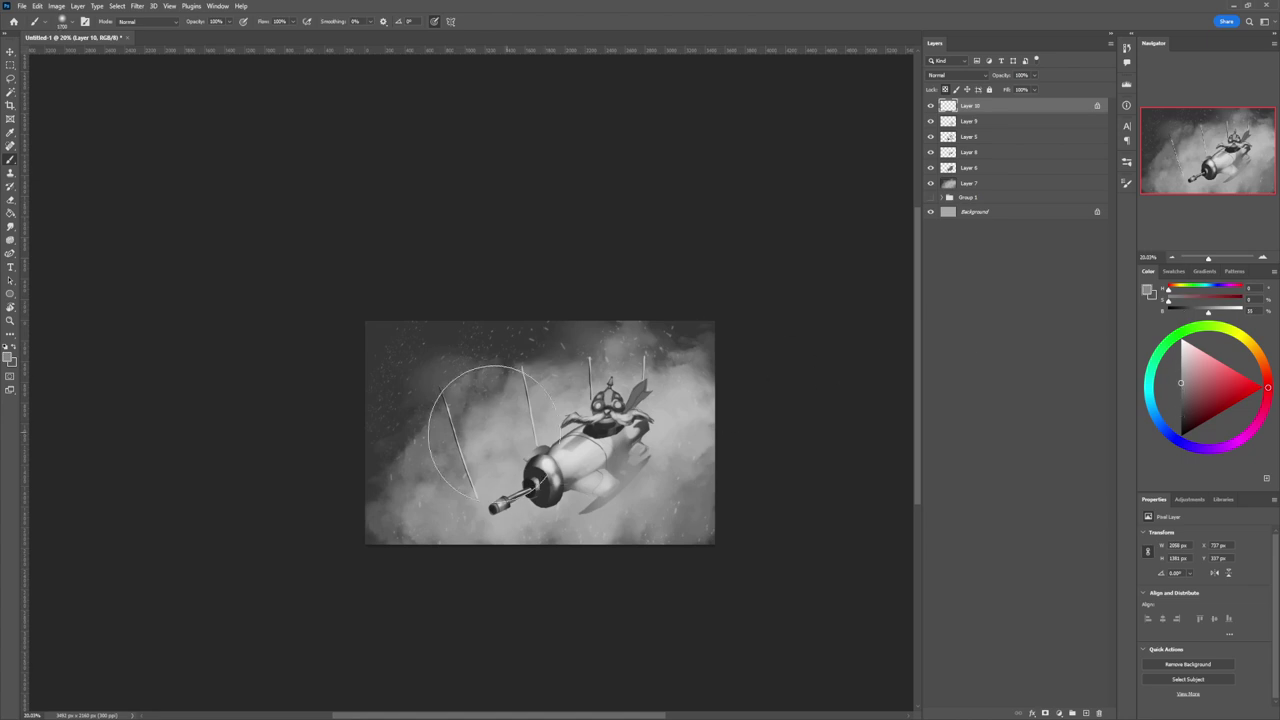
key(bracketright)
key(bracketright)
key(bracketright)
drag(449, 385, 475, 485)
drag(523, 357, 548, 463)
drag(589, 361, 599, 421)
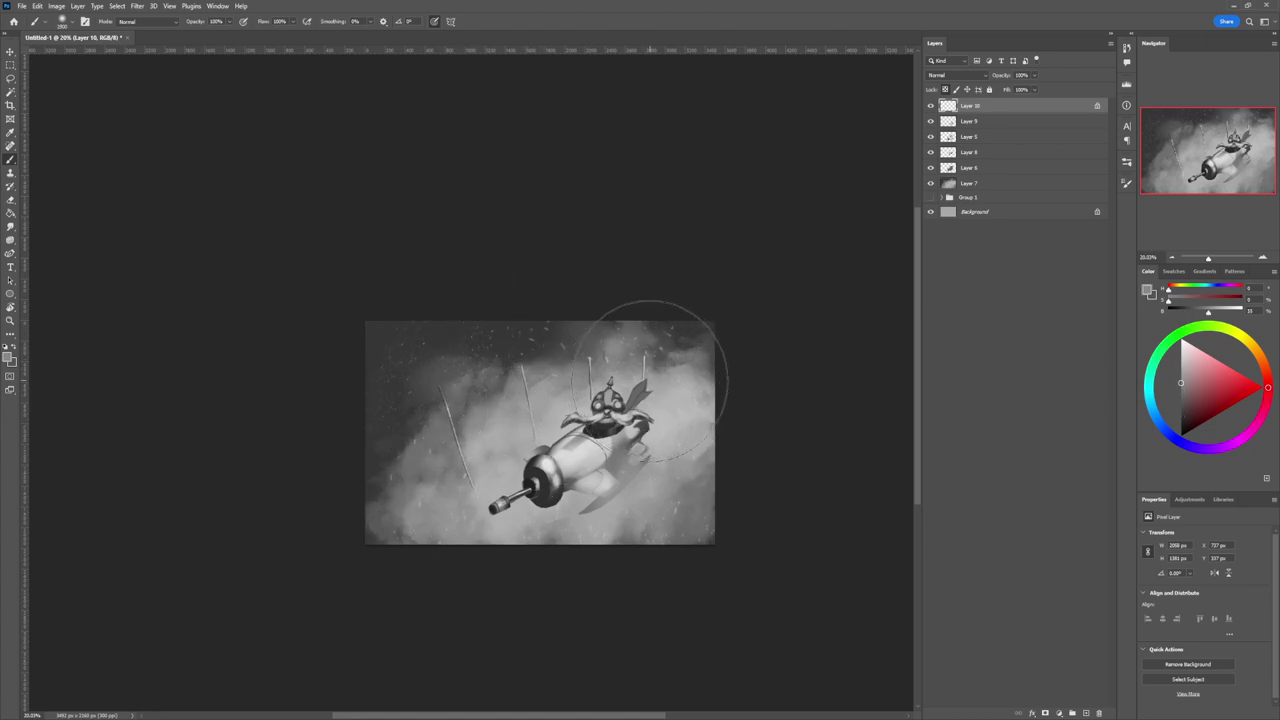
key(bracketleft)
key(bracketleft)
key(bracketleft)
key(bracketleft)
key(bracketleft)
Step: Lasso a pennant shape at the top of each of the four poles, combining them into one selection
key(l)
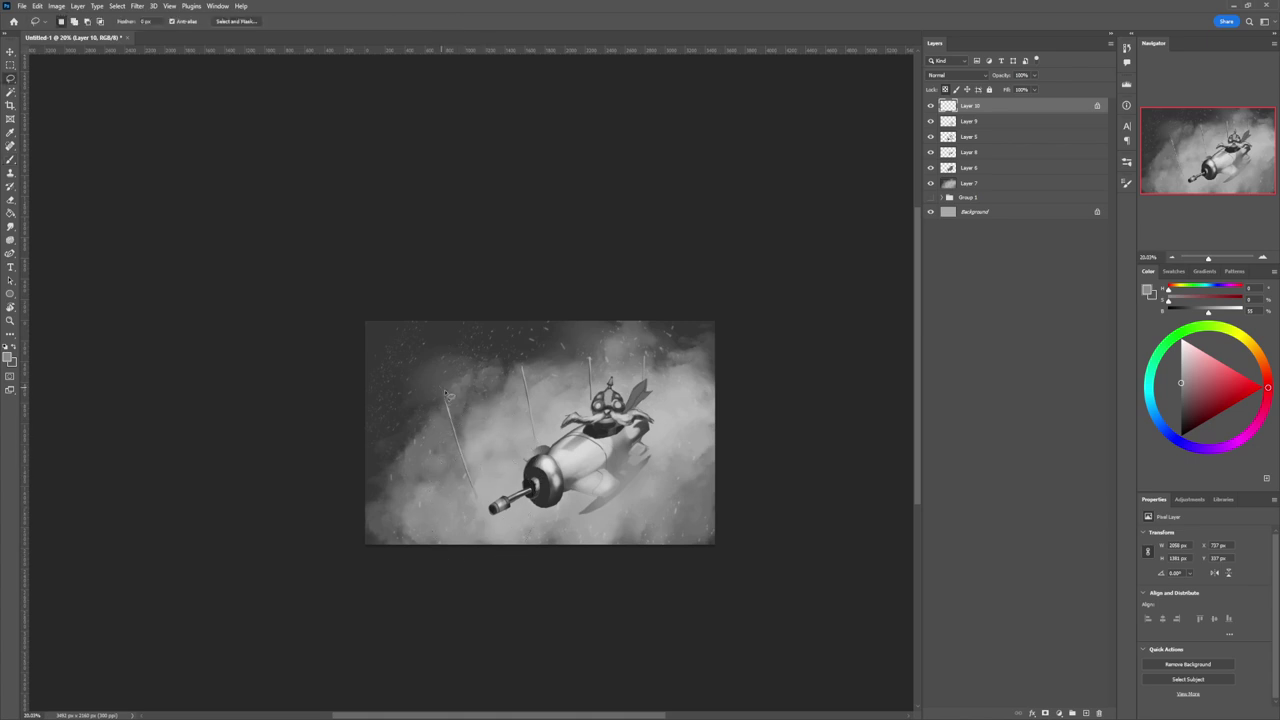
mouse_move(446, 395)
mouse_down()
mouse_move(453, 413)
mouse_move(489, 389)
mouse_move(445, 394)
mouse_up()
key(alt)
click(533, 378)
key(ctrl+z)
key(shift)
mouse_move(538, 378)
mouse_down()
mouse_move(566, 388)
mouse_move(526, 362)
mouse_move(532, 378)
mouse_up()
mouse_move(610, 369)
mouse_down()
mouse_move(622, 374)
mouse_move(612, 358)
mouse_move(594, 371)
mouse_up()
mouse_move(674, 348)
mouse_down()
mouse_move(650, 367)
mouse_move(667, 376)
mouse_move(656, 356)
mouse_up()
key(b)
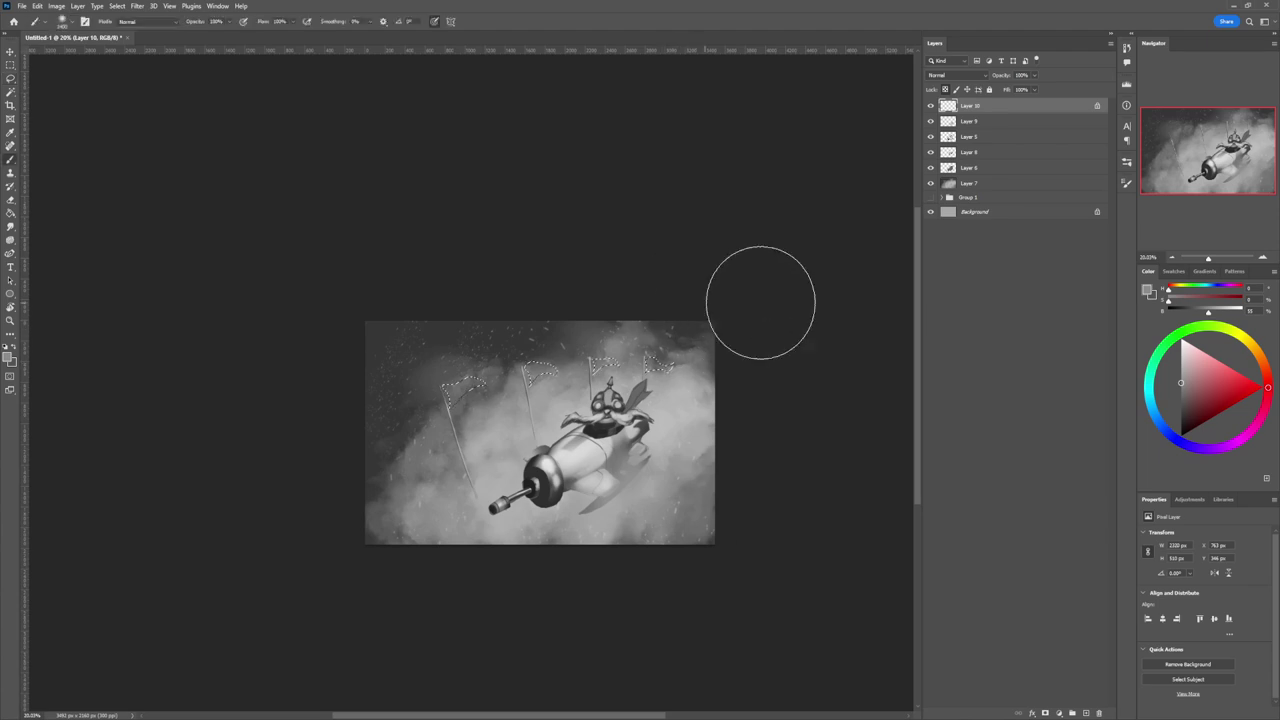
Step: Unlock the layer's transparent pixels and paint the selected pennants at 28% brightness with a large soft brush
alt+click(690, 372)
key(bracketright)
key(bracketright)
key(bracketright)
key(bracketright)
key(bracketright)
key(bracketright)
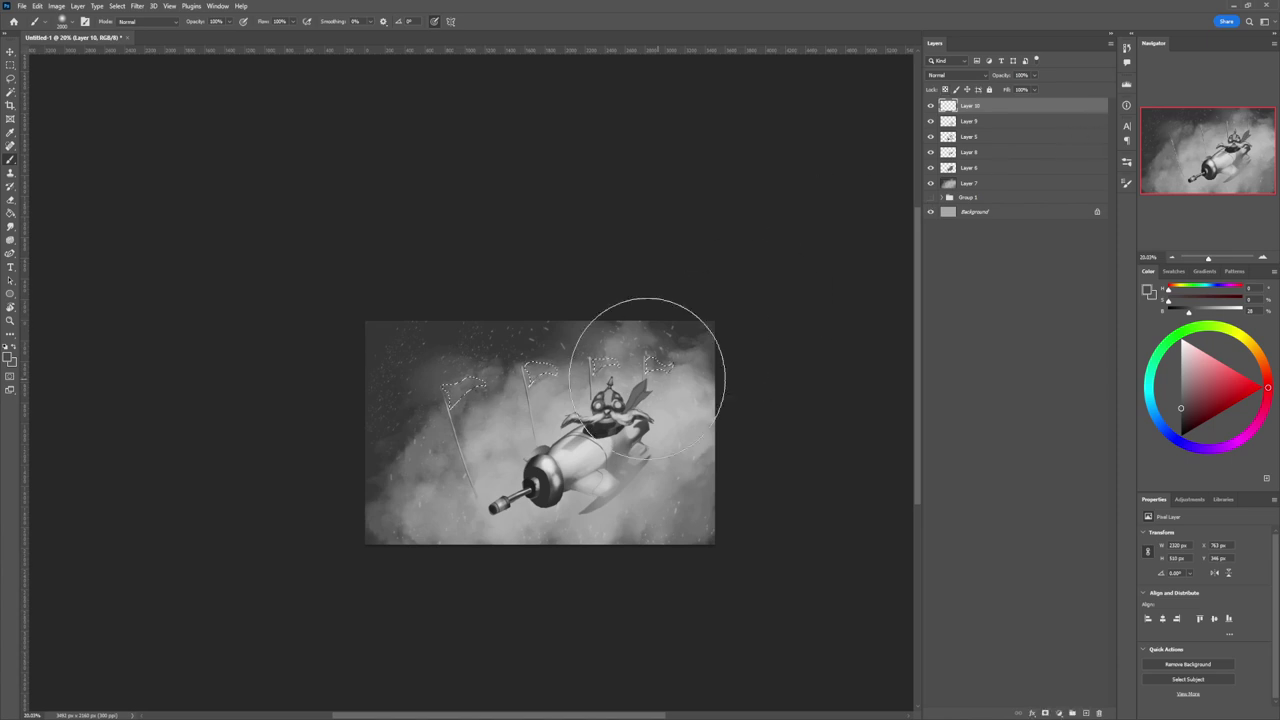
mouse_move(651, 368)
mouse_down()
mouse_move(461, 393)
mouse_move(455, 424)
mouse_move(491, 384)
mouse_move(453, 398)
mouse_up()
Step: Paint light shading on the foremost pennant at 70% brightness with a much smaller brush
click(1181, 366)
key(bracketleft)
key(bracketleft)
key(bracketleft)
key(bracketleft)
key(bracketleft)
key(bracketleft)
key(bracketleft)
key(bracketleft)
key(bracketleft)
key(bracketleft)
key(bracketleft)
key(bracketleft)
key(bracketleft)
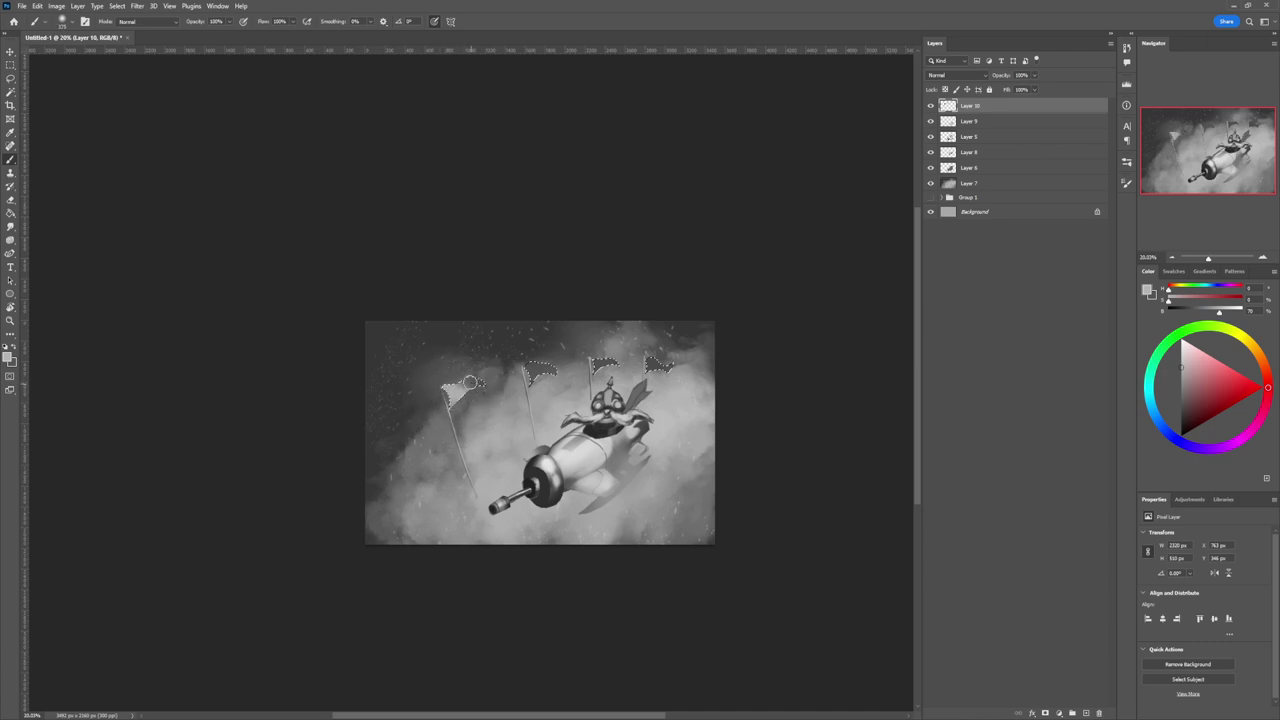
Step: Blend the pennants' folds with greys sampled from the flags and clear the selection
alt+click(466, 384)
alt+click(457, 397)
alt+click(473, 388)
alt+click(466, 385)
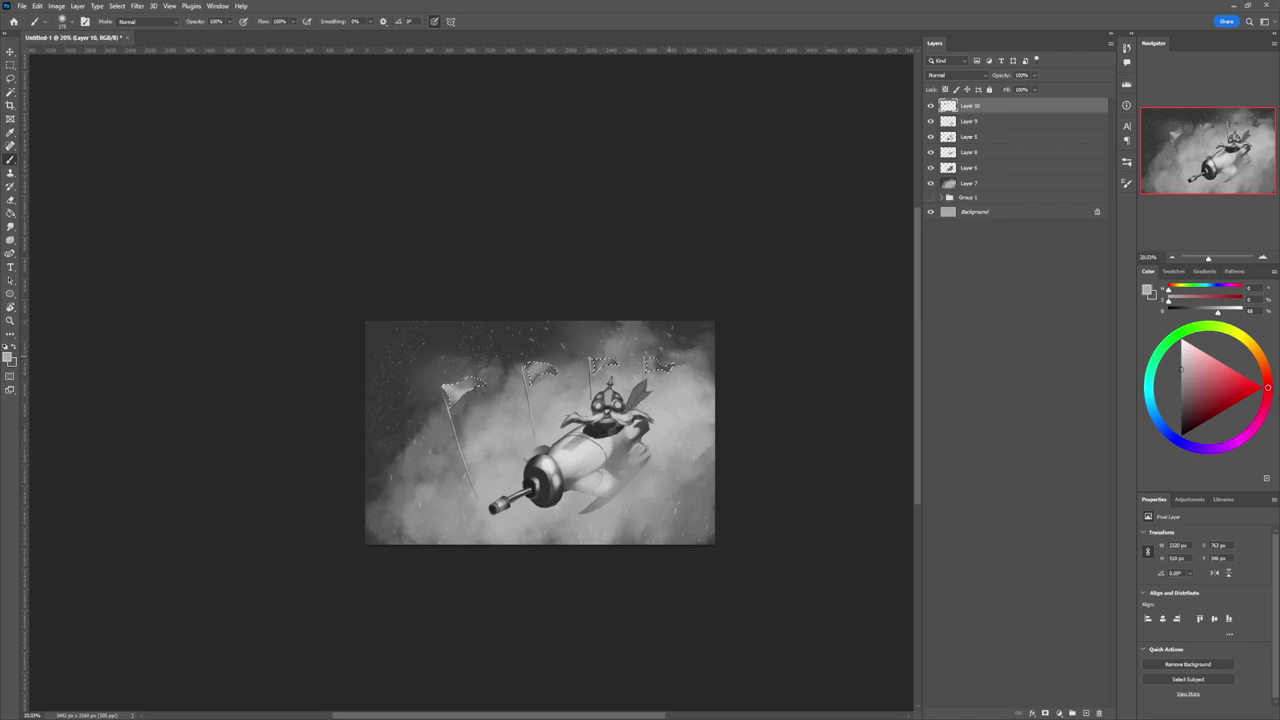
click(669, 357)
key(l)
key(ctrl+d)
Step: Add a new empty layer and lasso a gloved hand shape hanging over the cockpit's rear rim
key(z)
drag(617, 376, 540, 370)
drag(623, 457, 654, 457)
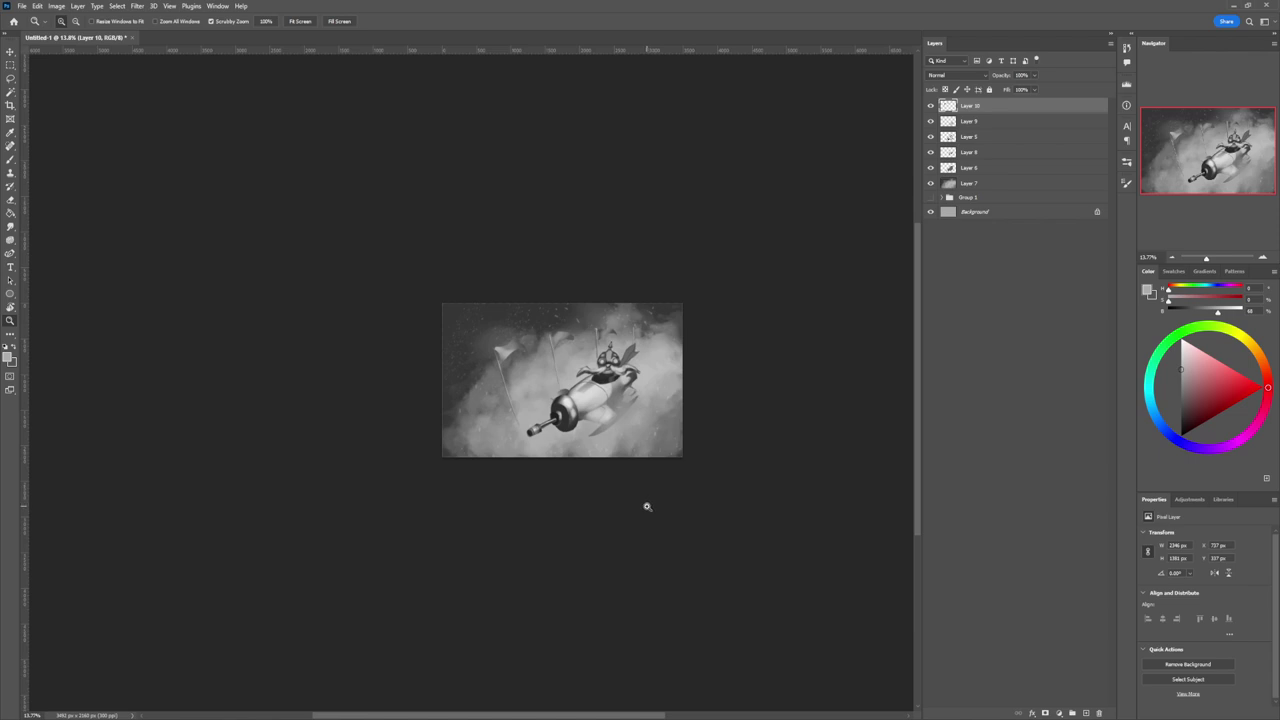
drag(616, 390, 640, 381)
key(ctrl+shift+alt+n)
key(l)
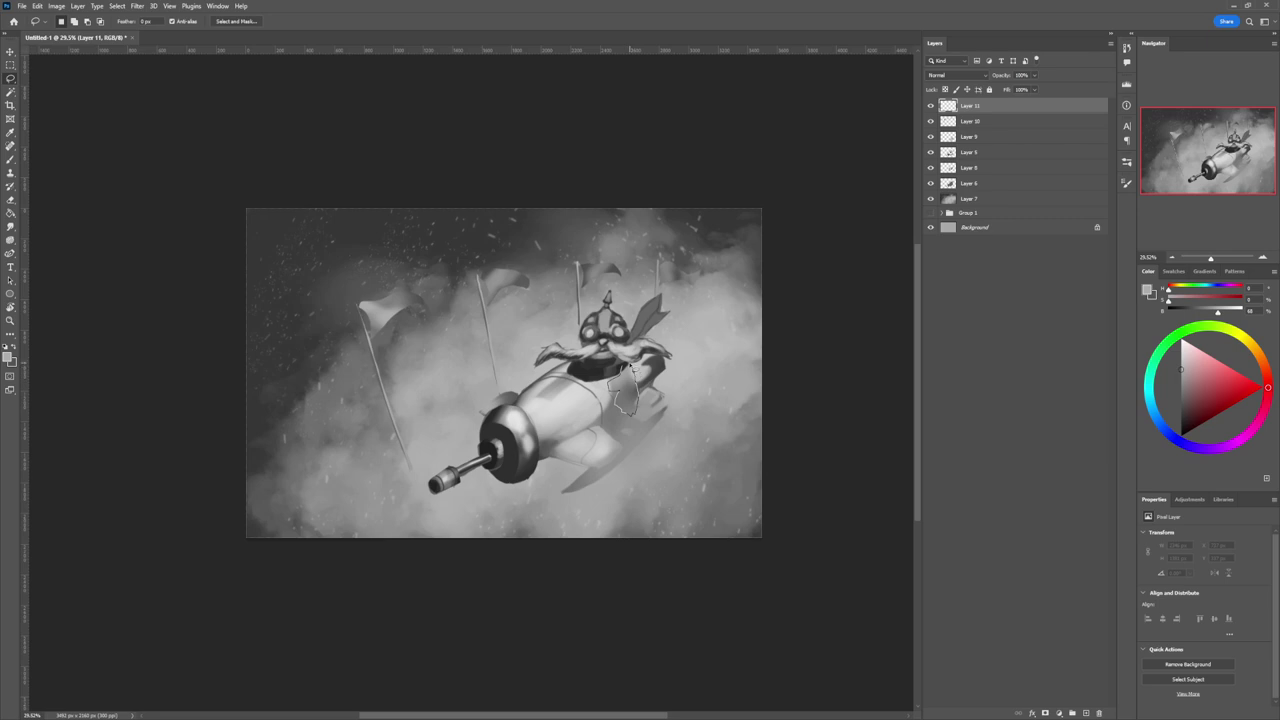
drag(632, 368, 626, 372)
key(b)
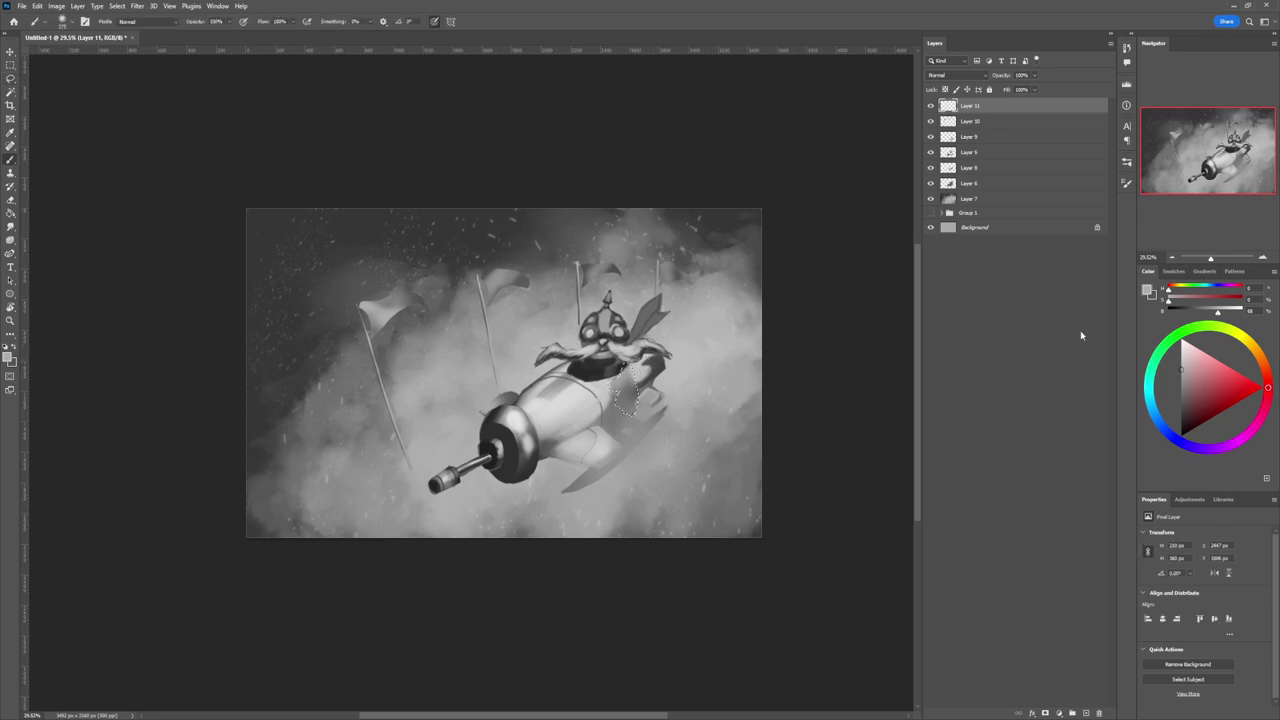
Step: Paint the gloved hand dark grey, add creases at 11% and highlights at 46% brightness, and clear the selection
click(1181, 402)
mouse_move(610, 374)
mouse_down()
mouse_move(622, 354)
mouse_move(618, 372)
mouse_up()
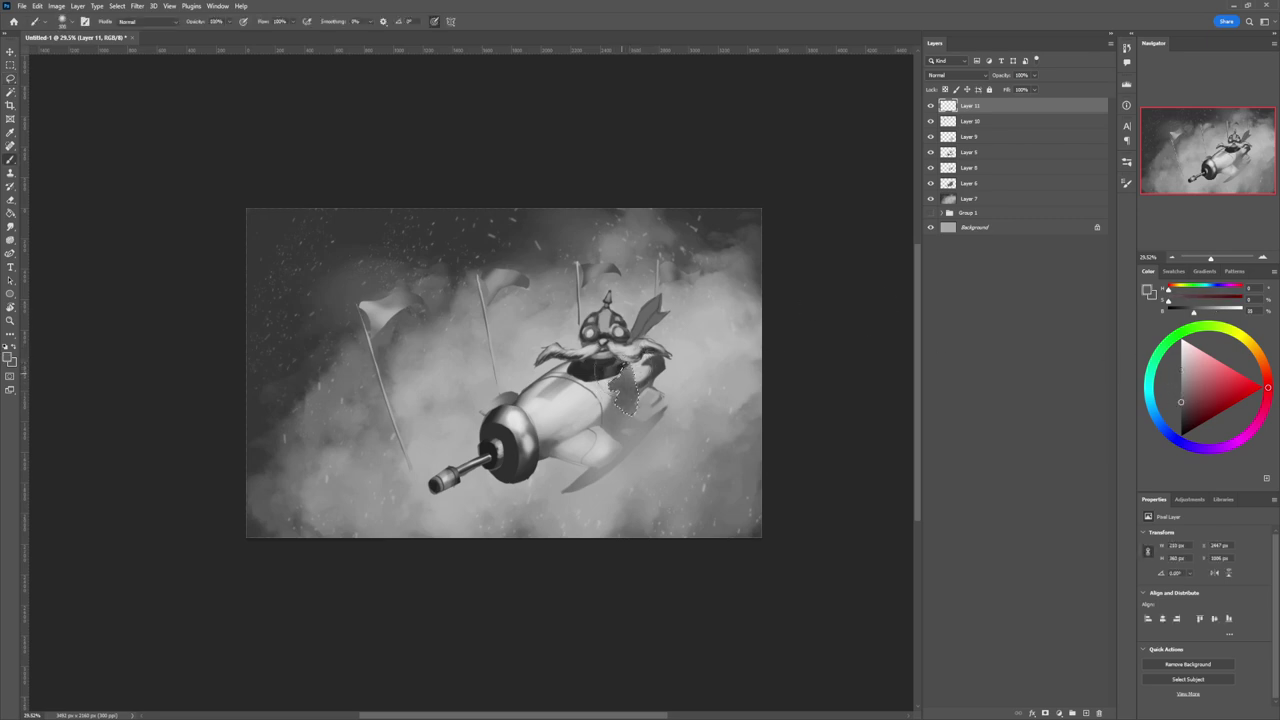
click(1180, 411)
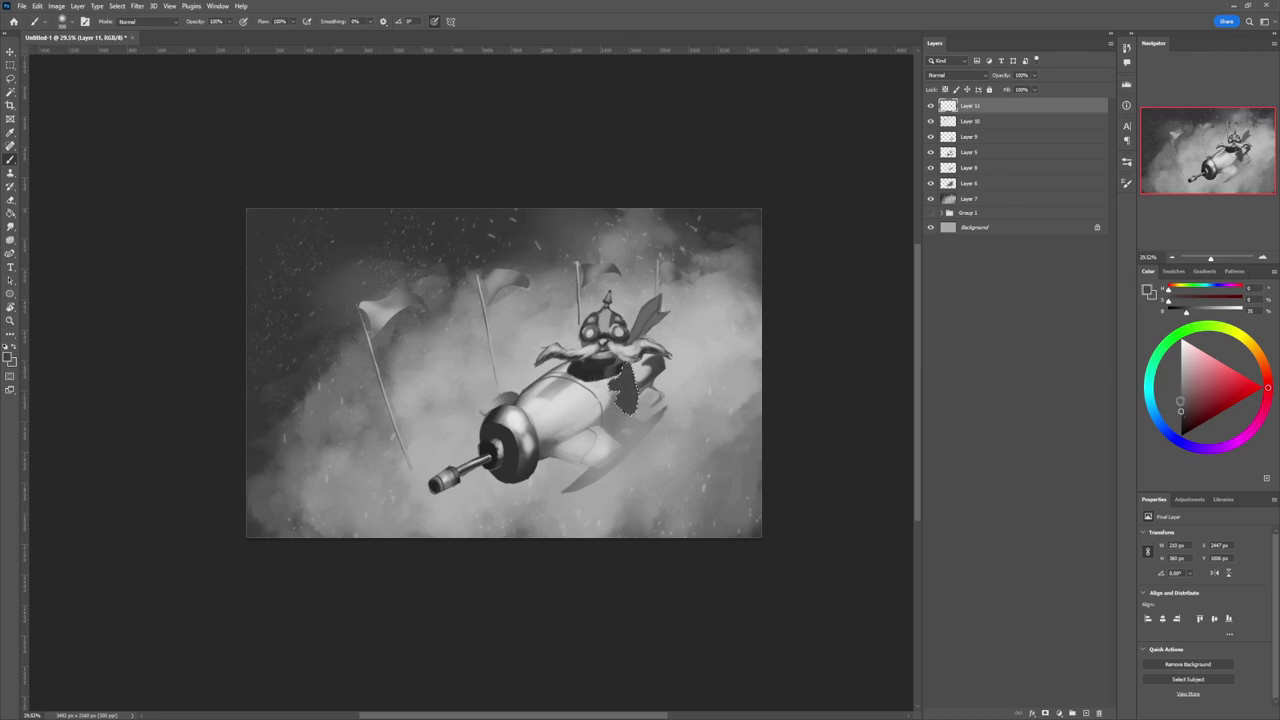
click(1181, 425)
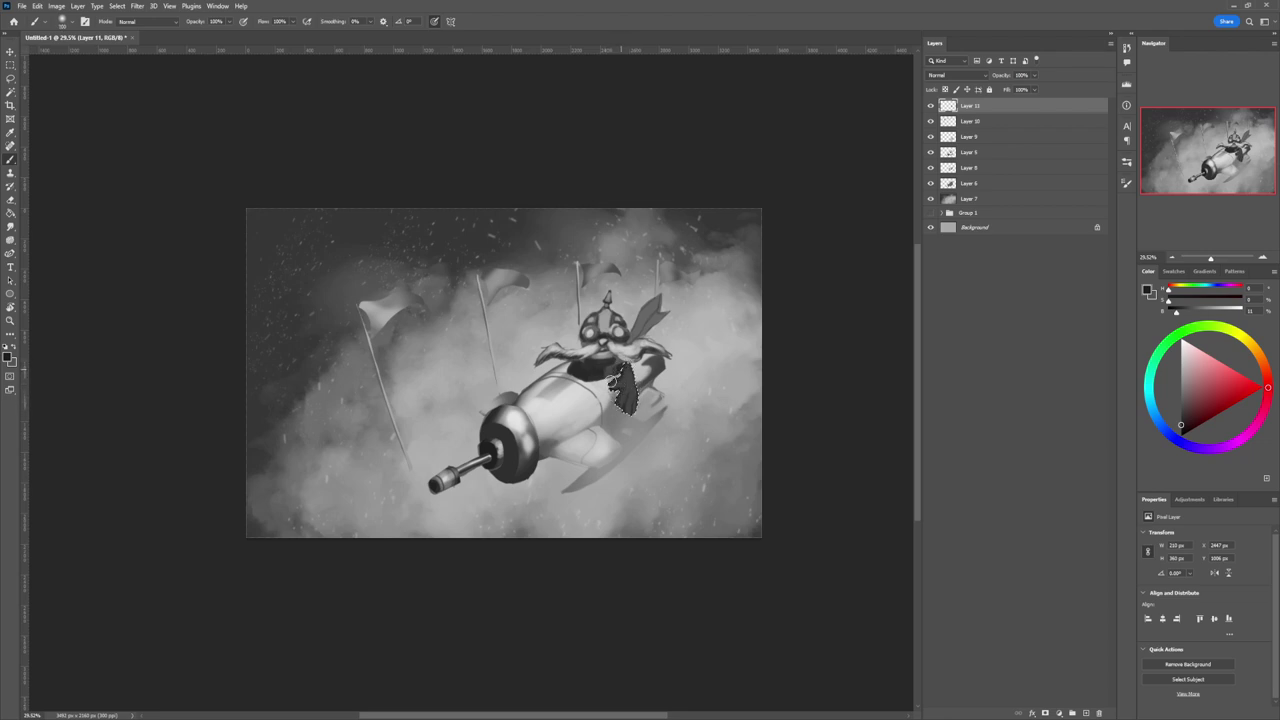
click(1181, 391)
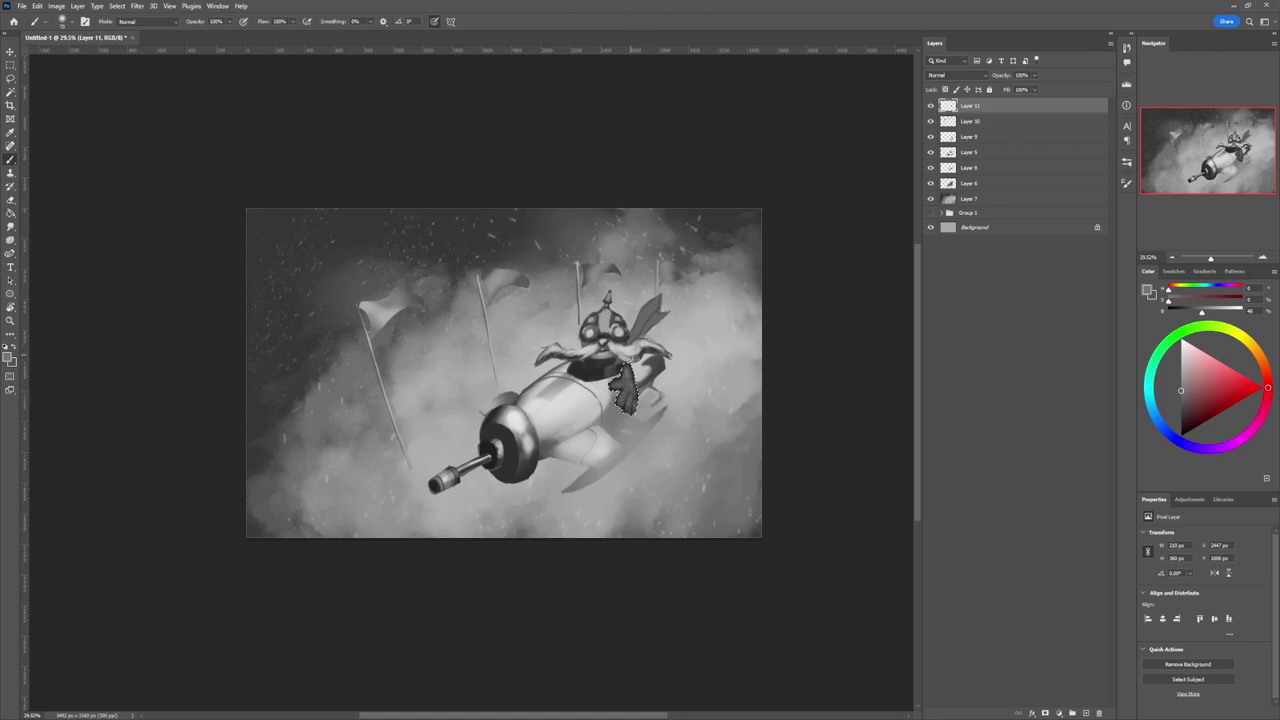
key(l)
key(ctrl+d)
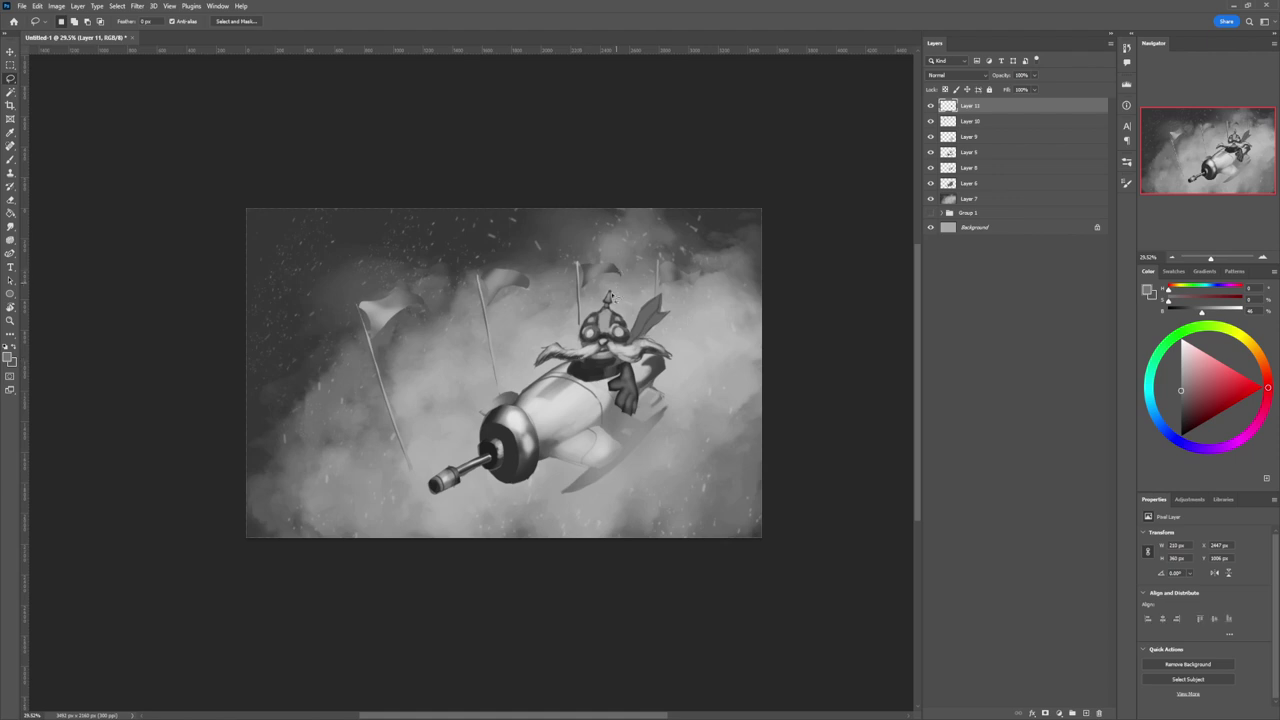
Step: Scale the gloved hand to 94.29% width and 71.11% height and move it up onto the cockpit rim
key(z)
drag(601, 376, 530, 376)
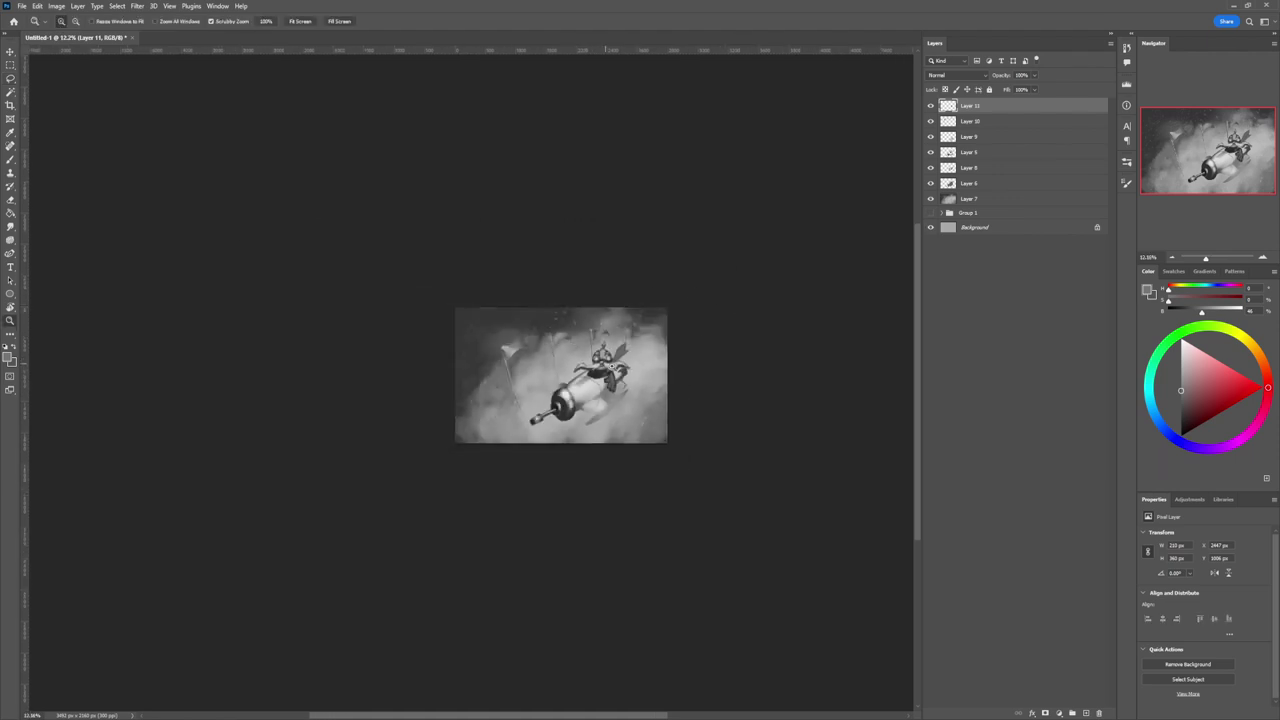
scroll(612, 337, up, 3)
scroll(610, 366, up, 1)
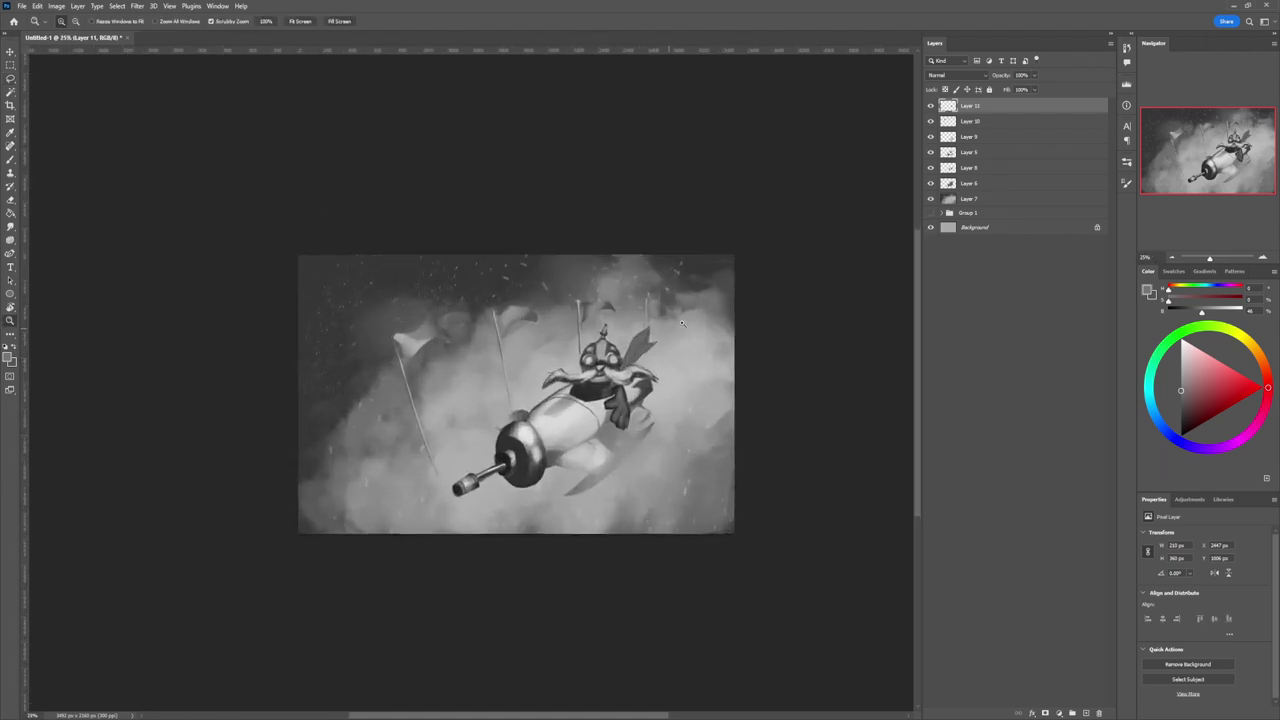
key(ctrl+t)
drag(629, 431, 617, 405)
key(Return)
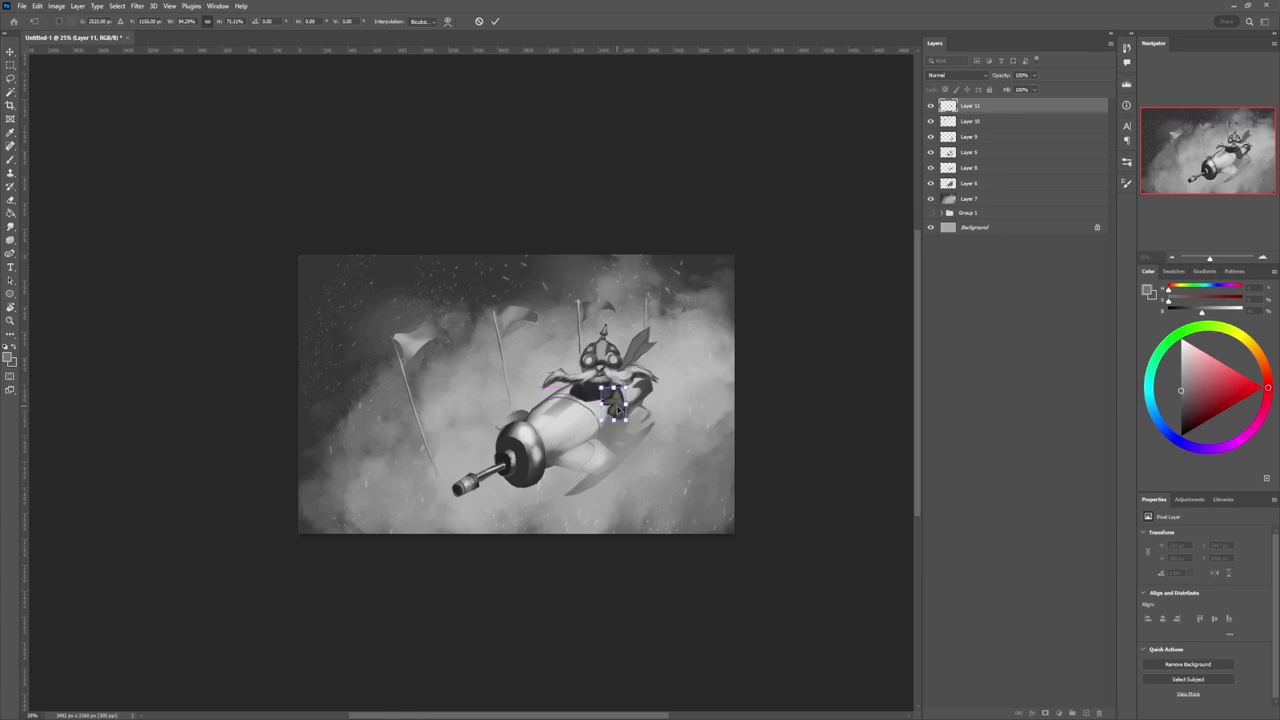
Step: Lasso a second, raised gloved hand on the other side of the pilot's head and fill it with dark grey
key(z)
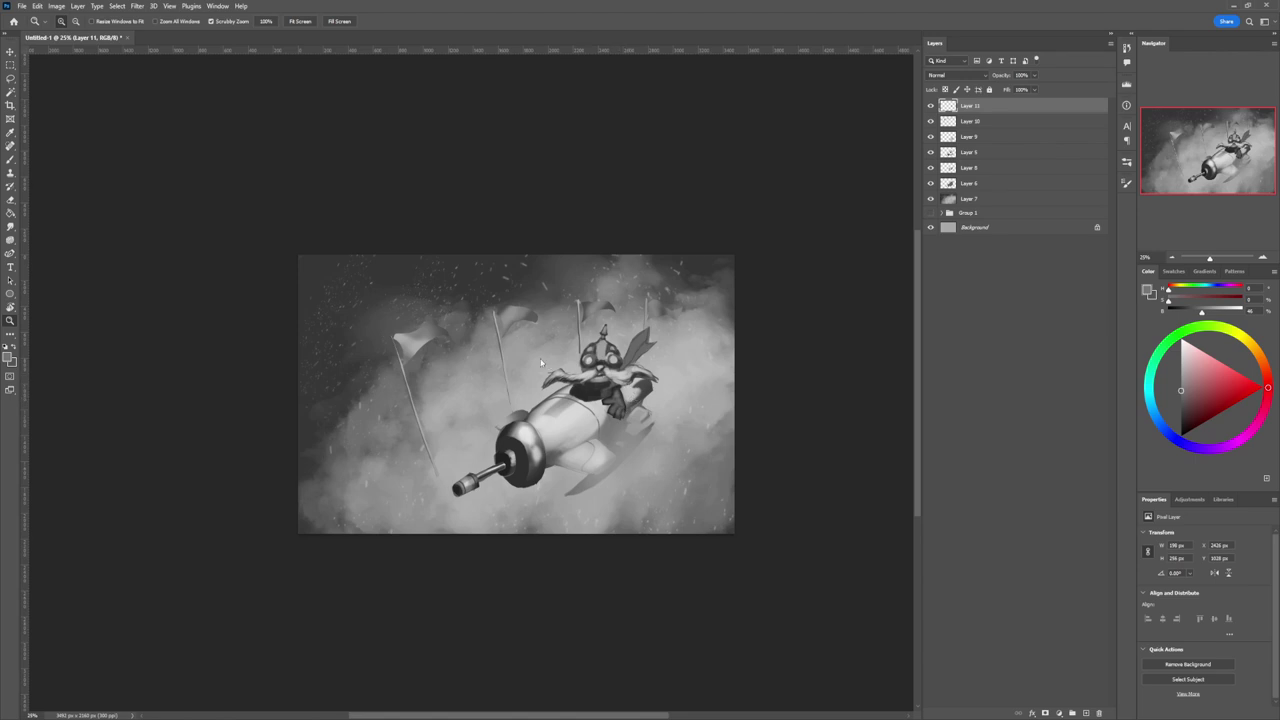
key(l)
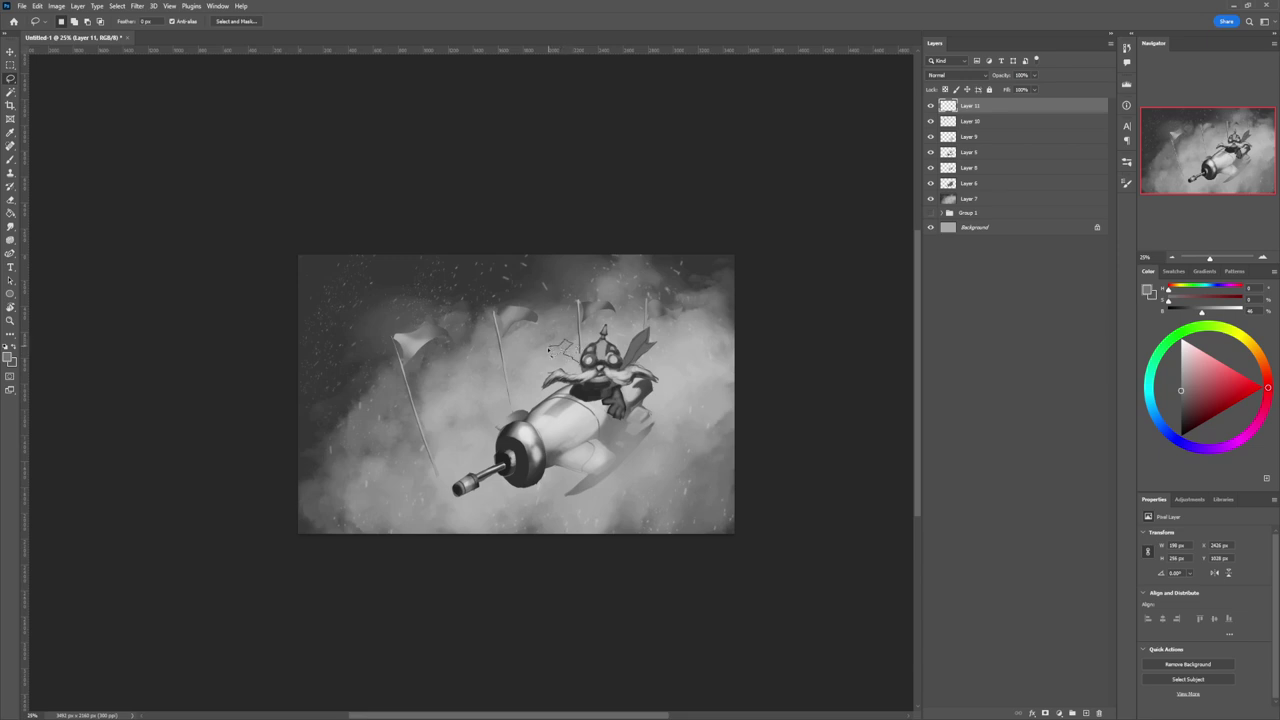
mouse_move(549, 348)
mouse_down()
mouse_move(547, 370)
mouse_move(584, 368)
mouse_up()
key(shift)
key(alt)
drag(566, 370, 570, 376)
key(shift)
key(b)
click(1180, 410)
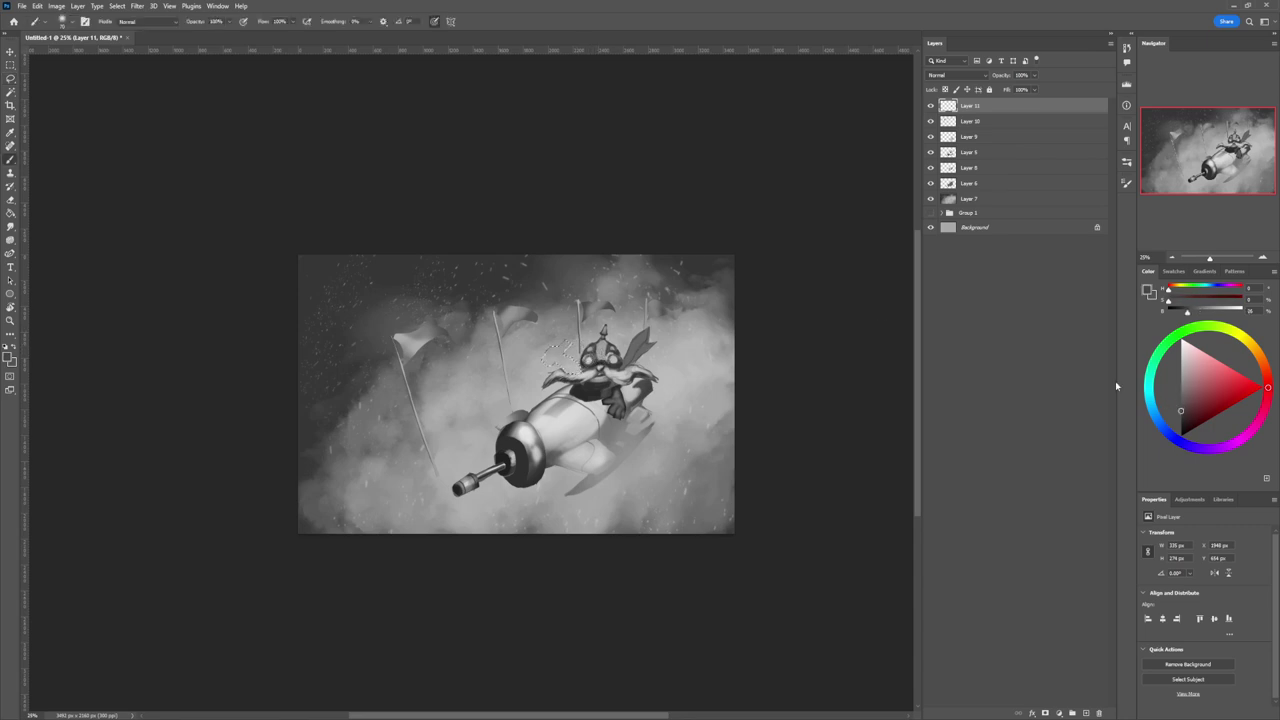
key(alt+BackSpace)
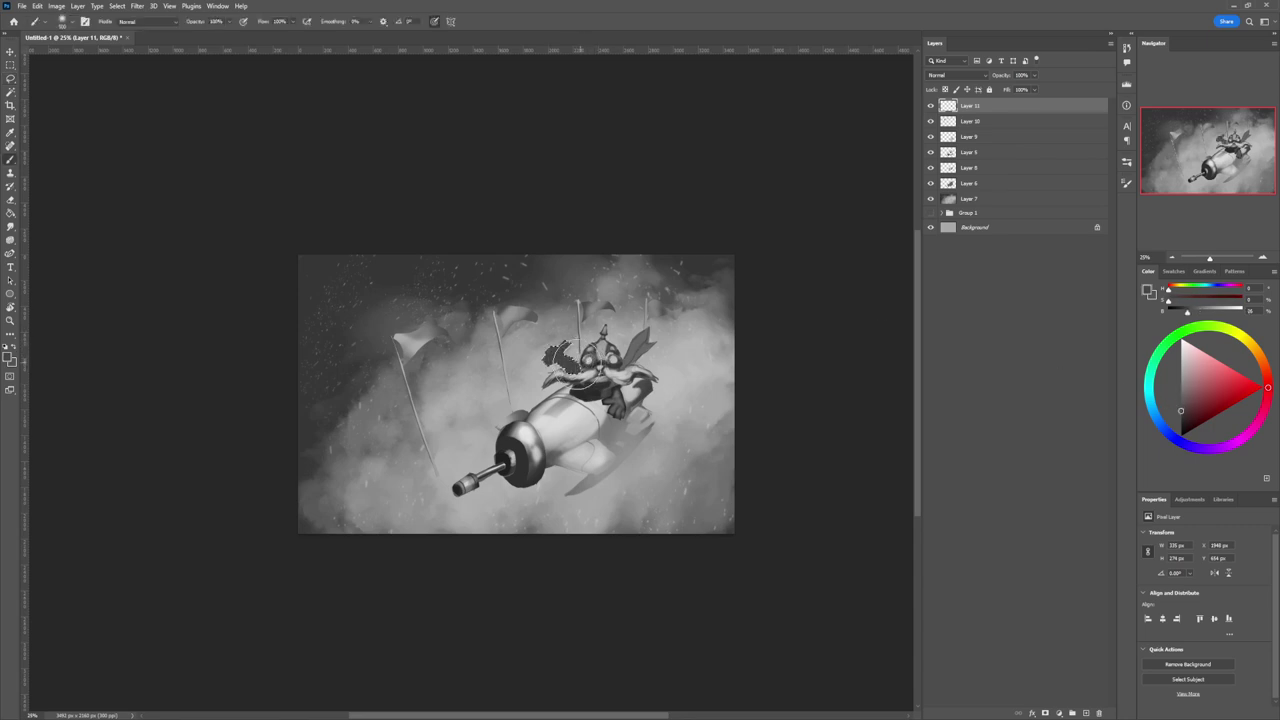
Step: Shade the raised glove inside its selection, then use a smaller brush to paint its highlights at 47% brightness
click(1181, 418)
drag(584, 356, 570, 314)
key([)
key([)
key([)
click(1164, 380)
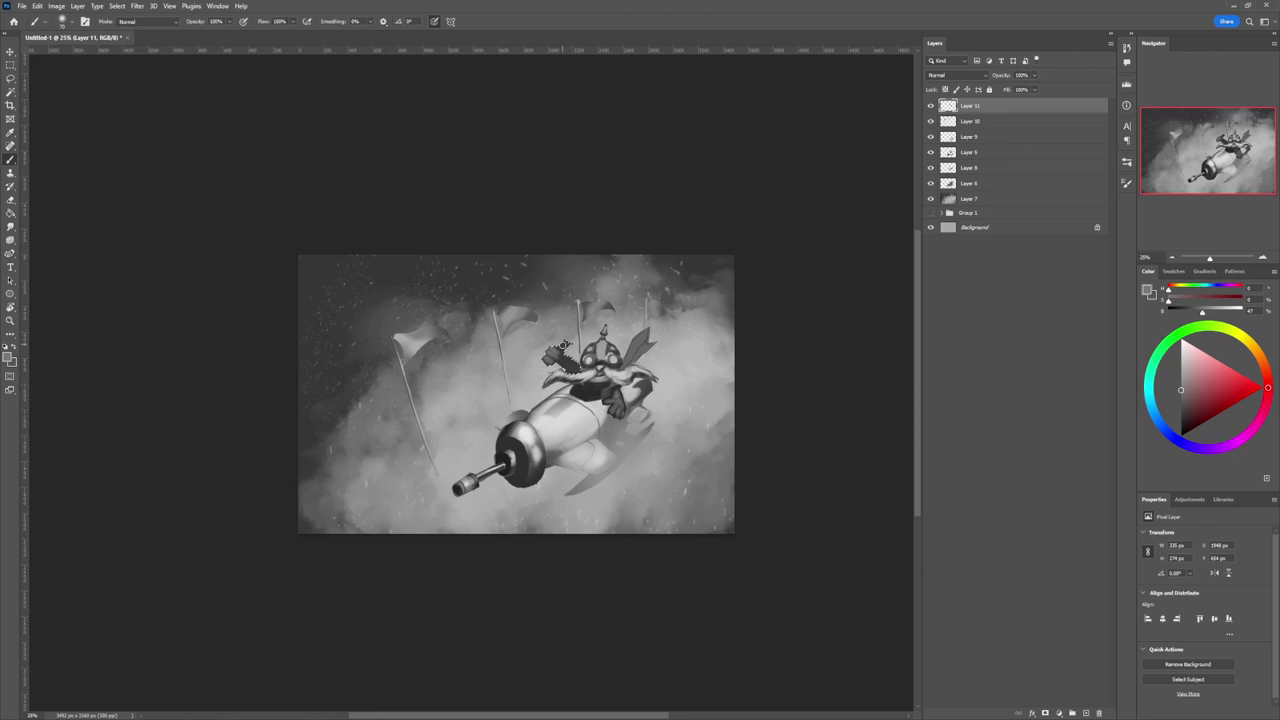
Step: Paint dark creases and finger separations on the raised glove at 10% brightness and clear the selection
click(1180, 421)
click(1181, 392)
drag(1181, 394, 1180, 426)
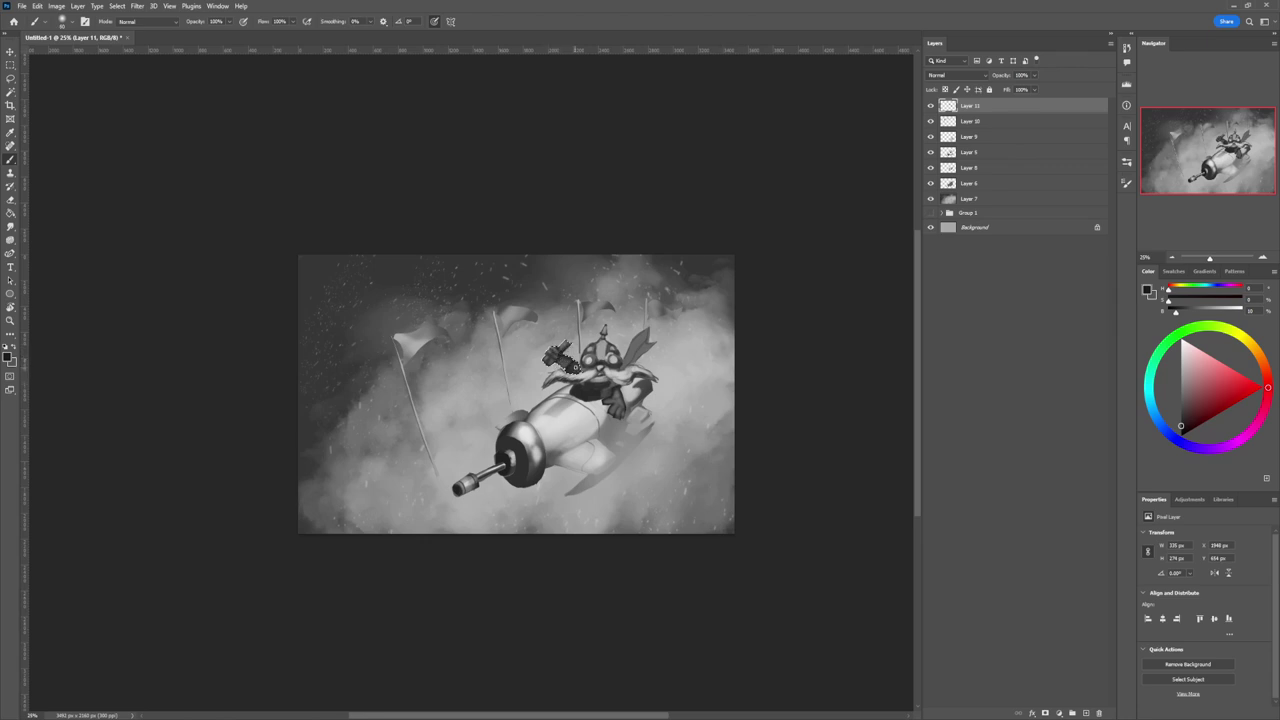
key(l)
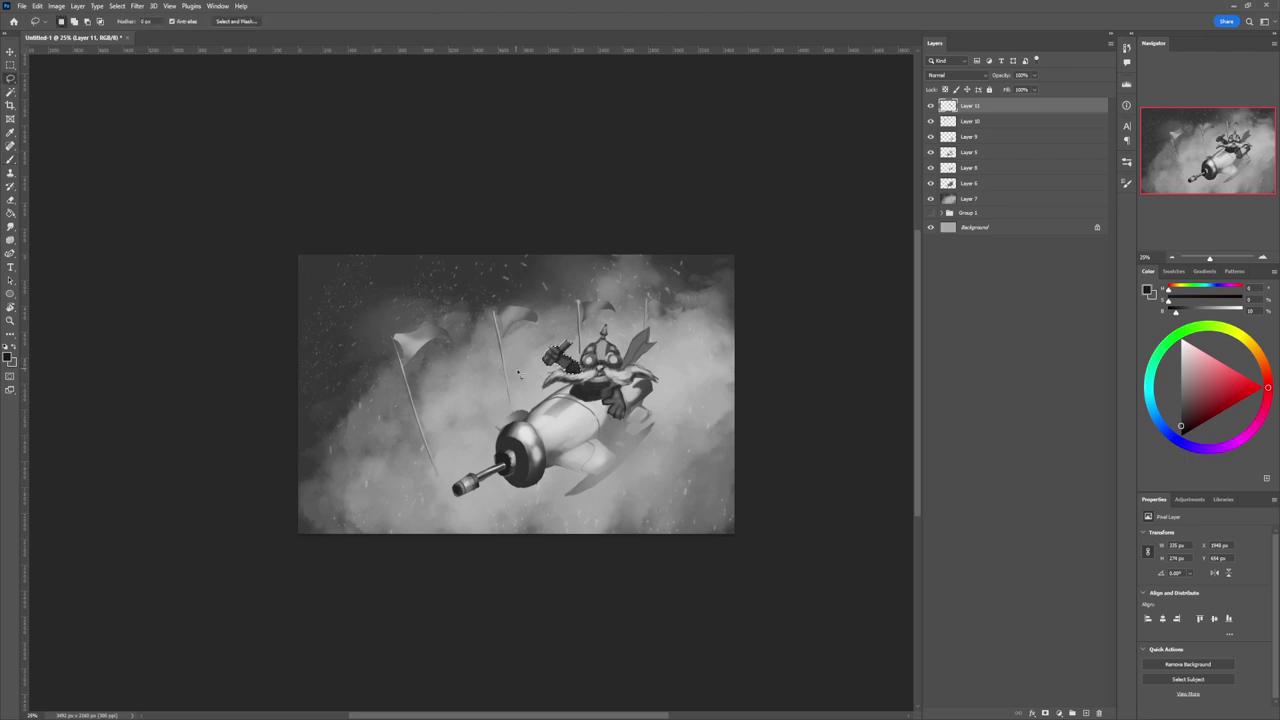
key(ctrl+d)
Step: Examine the whole composition at thumbnail size and closer up to judge how the two gloved hands read
key(z)
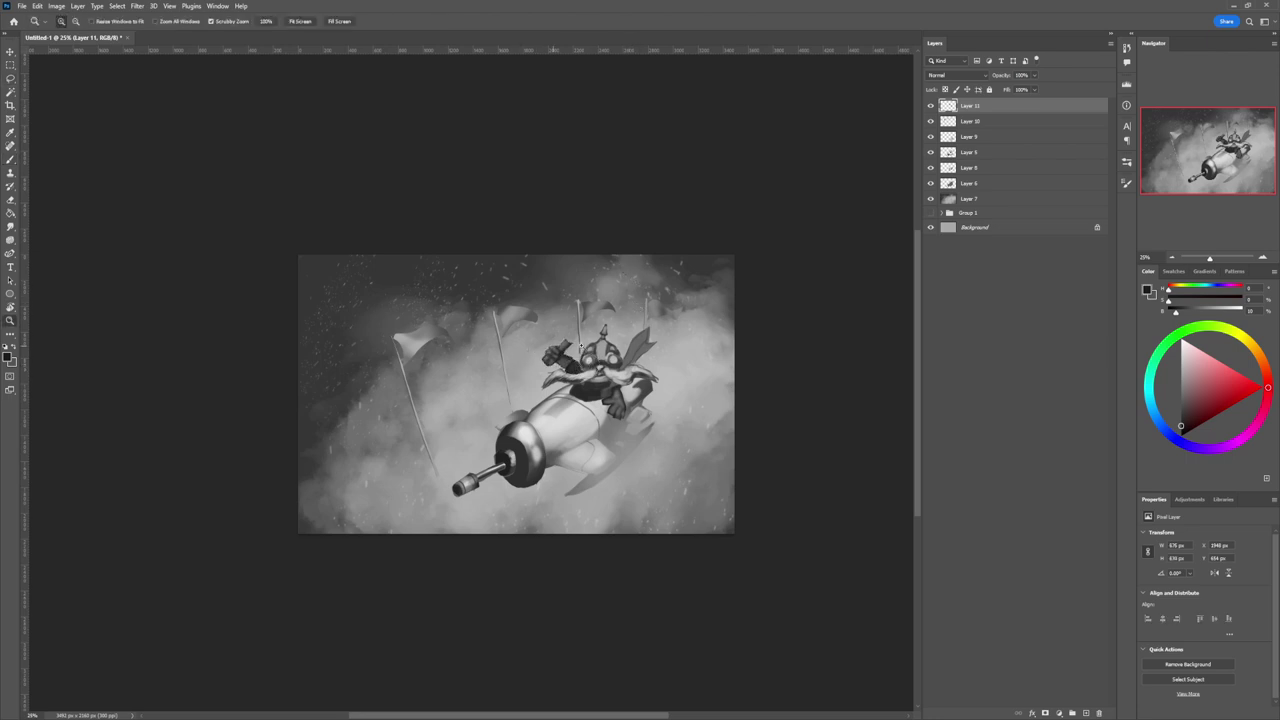
drag(597, 353, 550, 353)
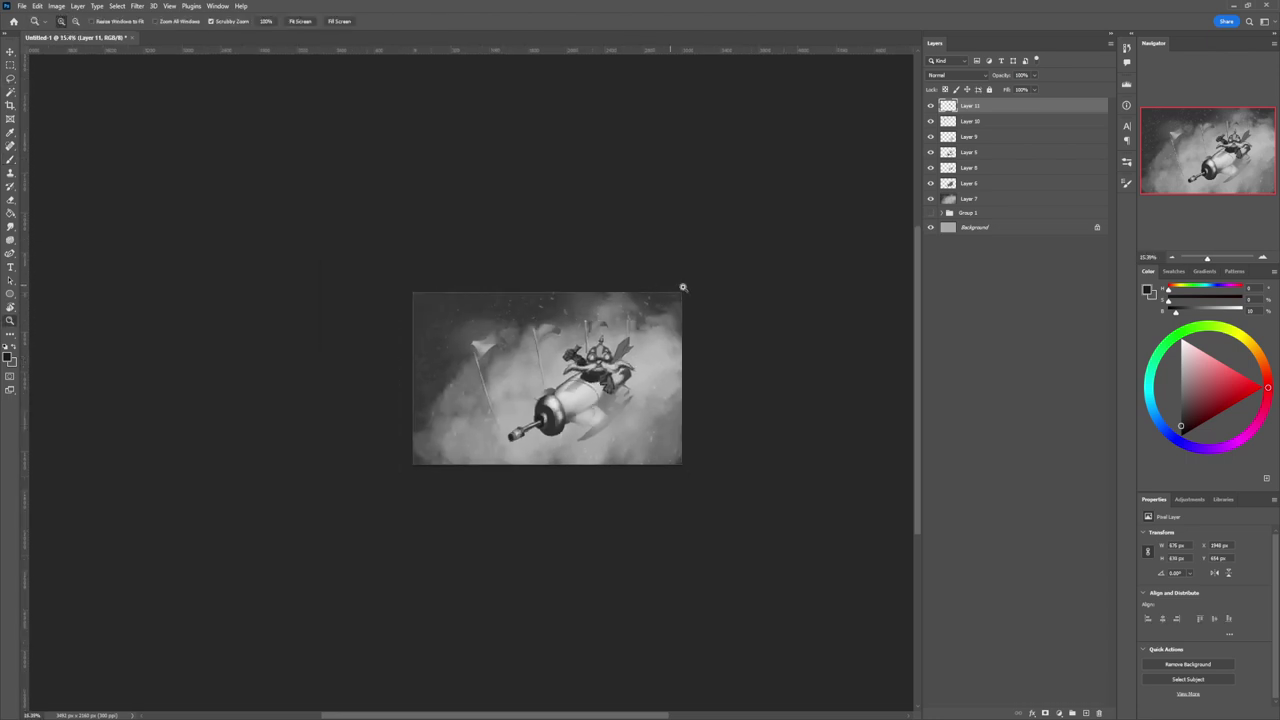
alt+click(646, 363)
drag(604, 411, 650, 396)
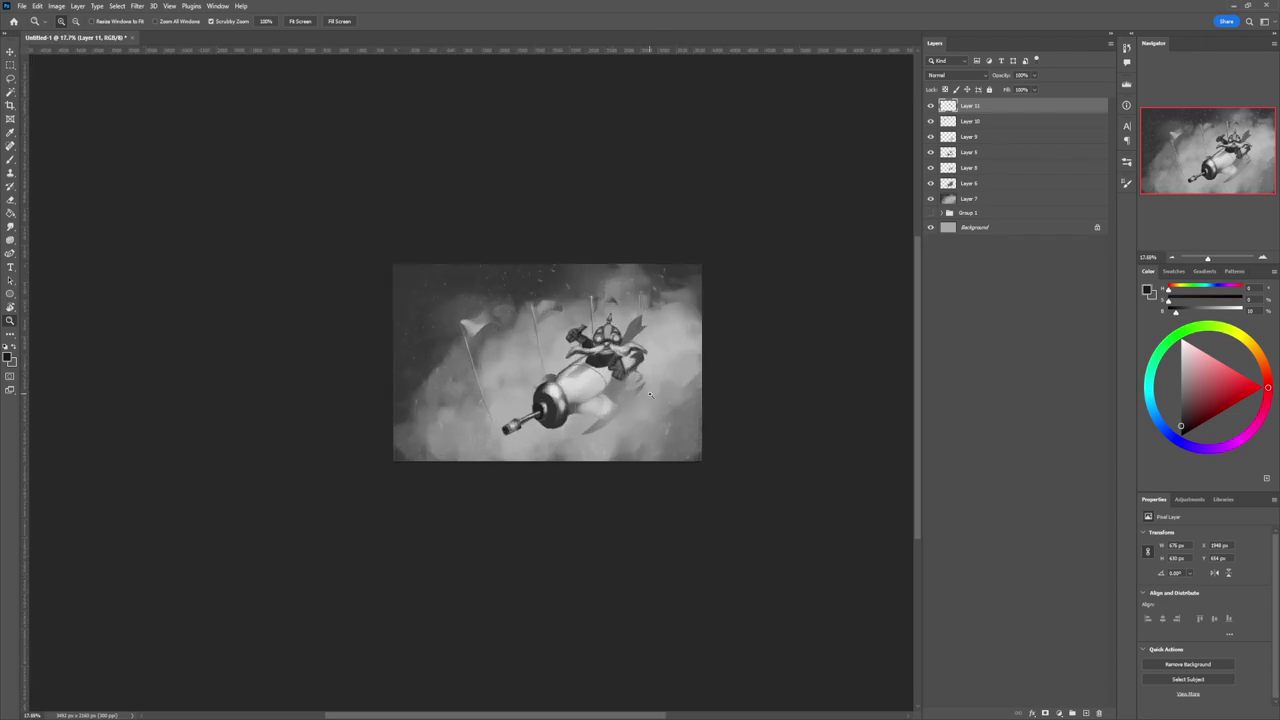
drag(650, 396, 600, 531)
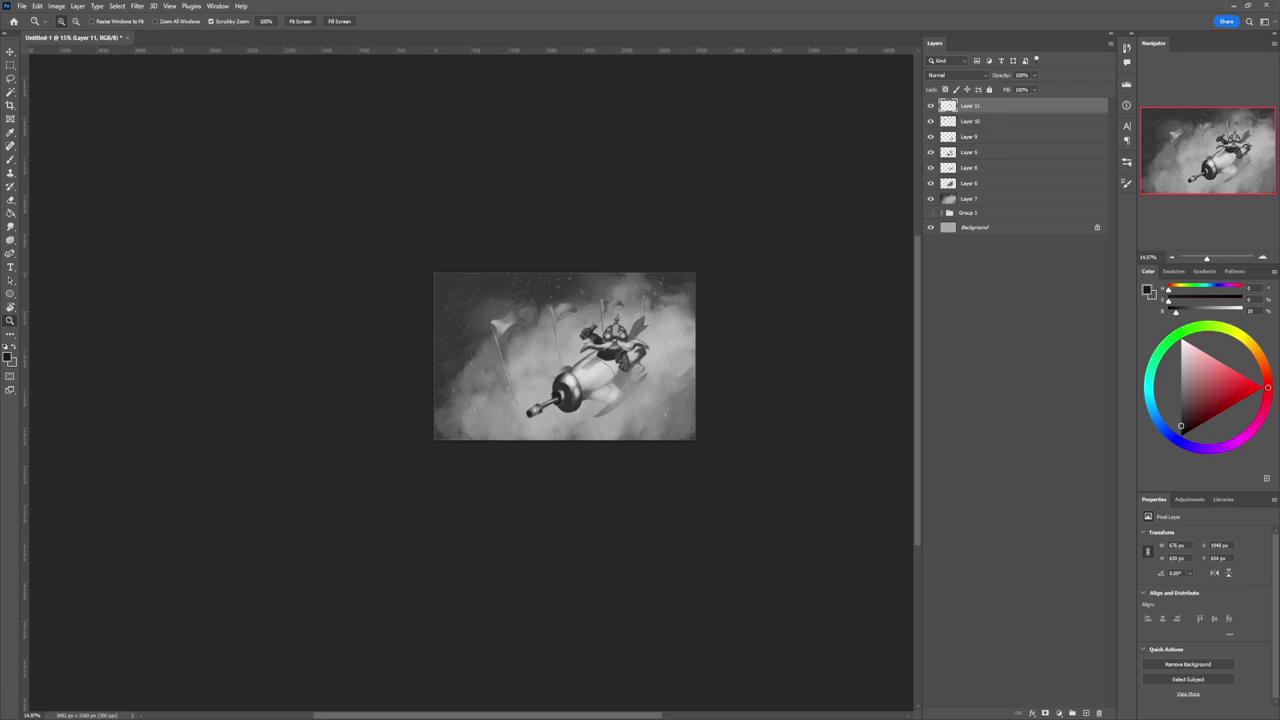
click(490, 365)
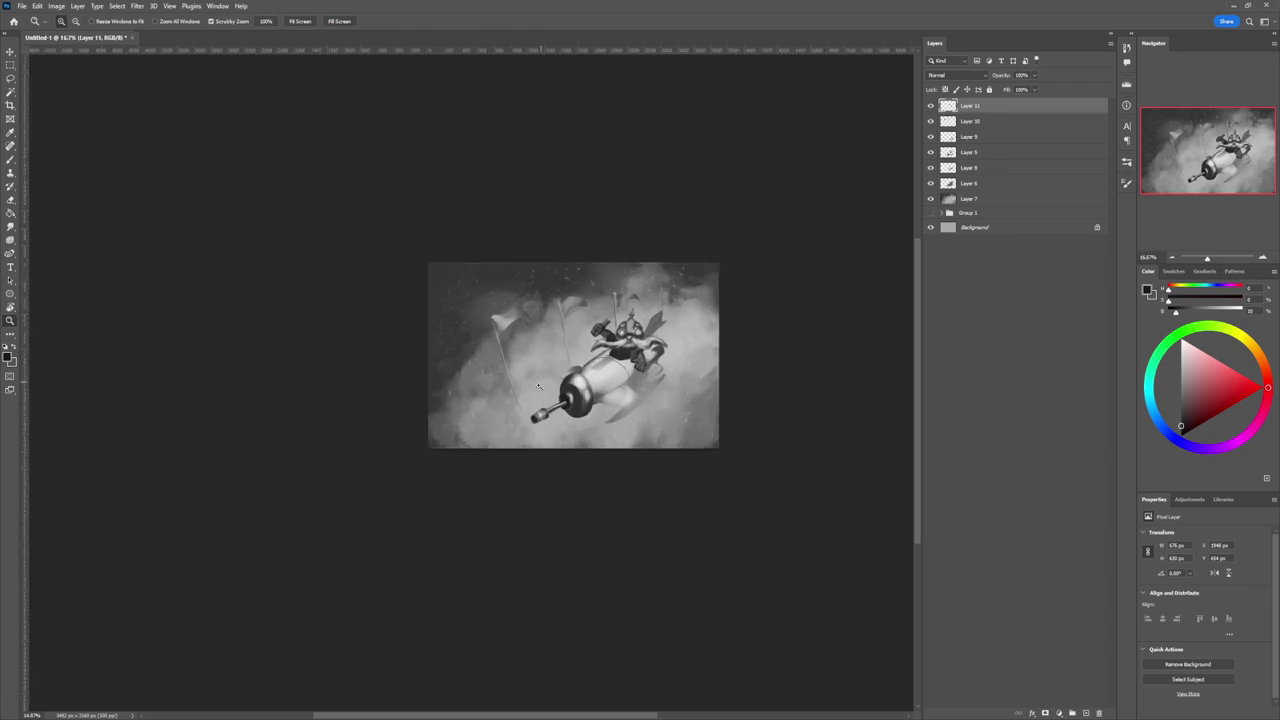
drag(634, 379, 657, 379)
mouse_move(630, 235)
mouse_down()
mouse_move(612, 235)
mouse_move(641, 225)
mouse_up()
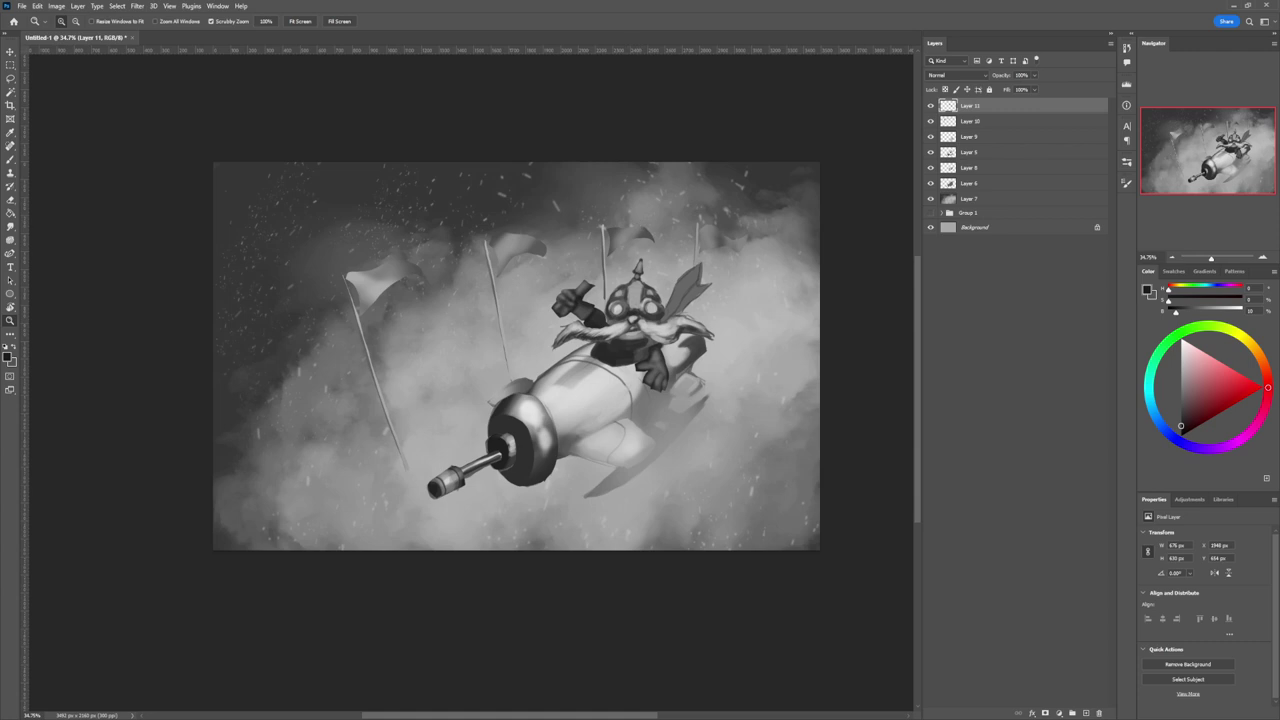